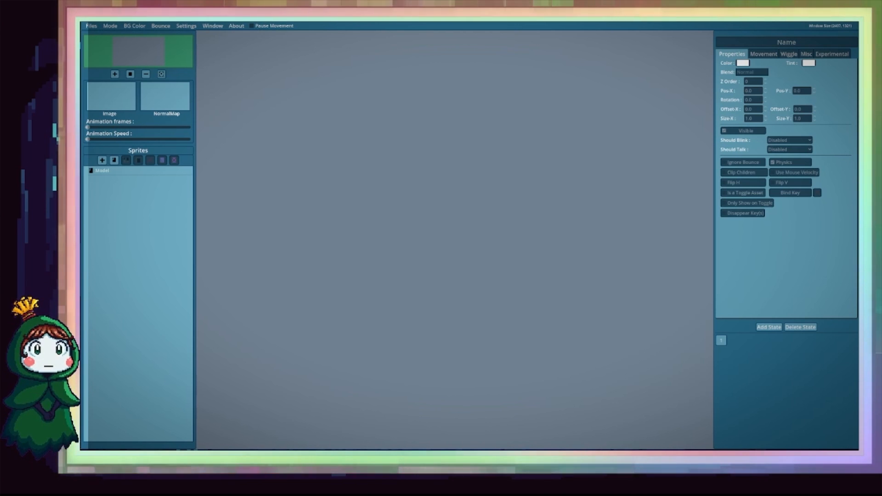
Create a new PNGTuber model and add the Kitty body-part images to it.
left_click(91, 26)
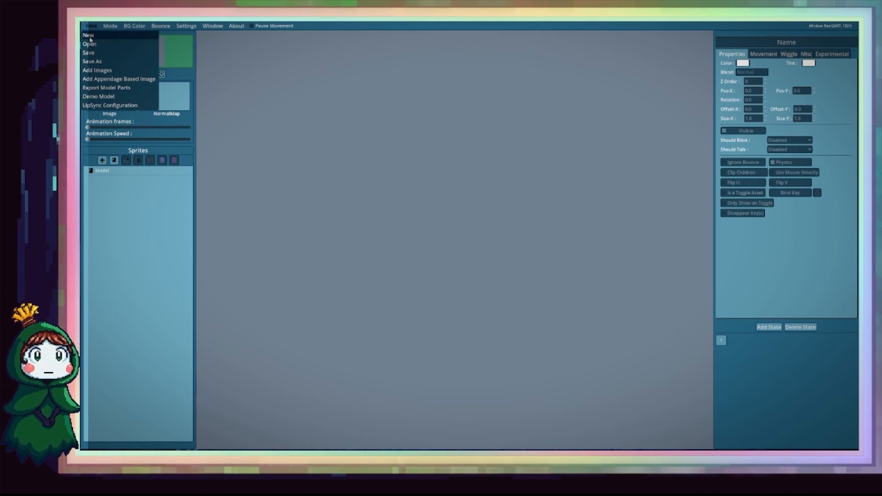
left_click(89, 35)
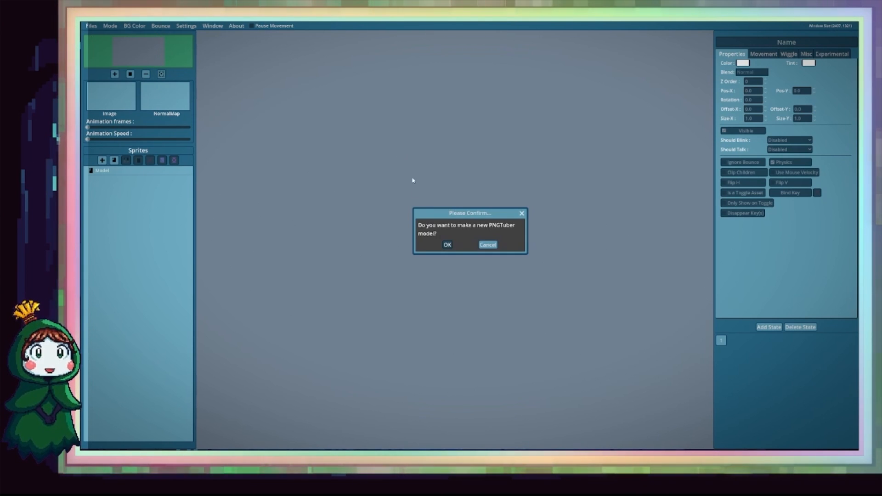
left_click(447, 248)
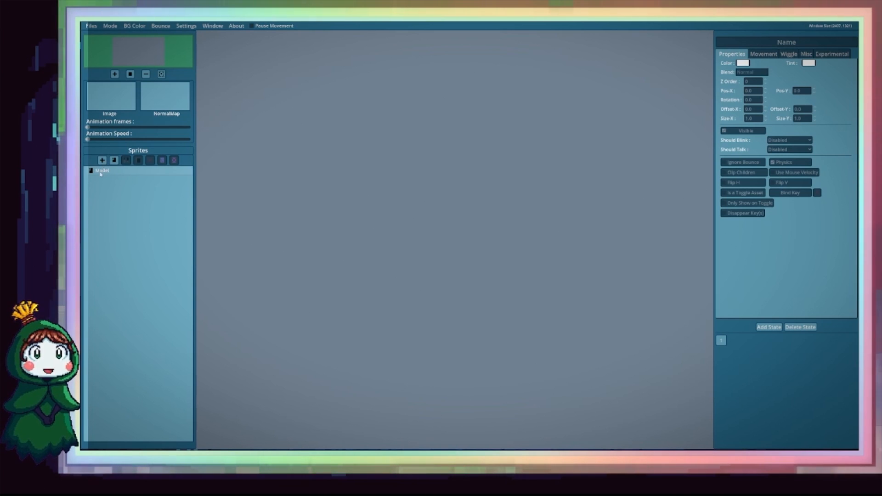
left_click(91, 26)
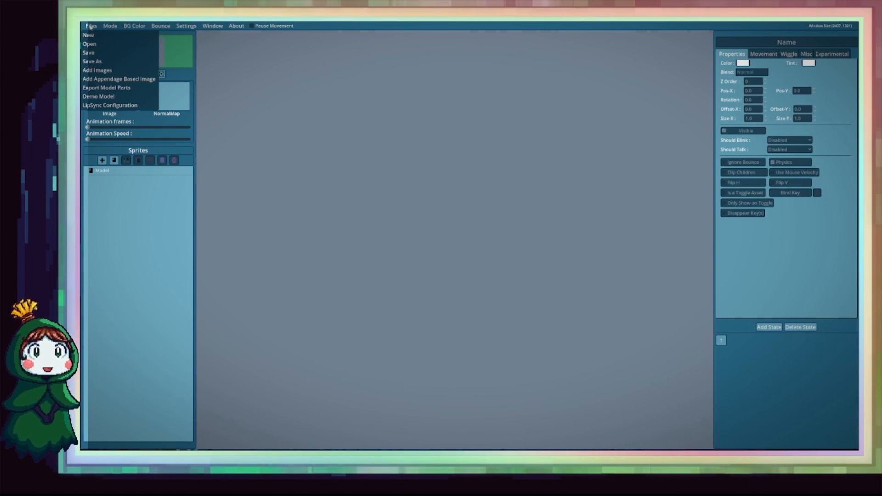
left_click(100, 73)
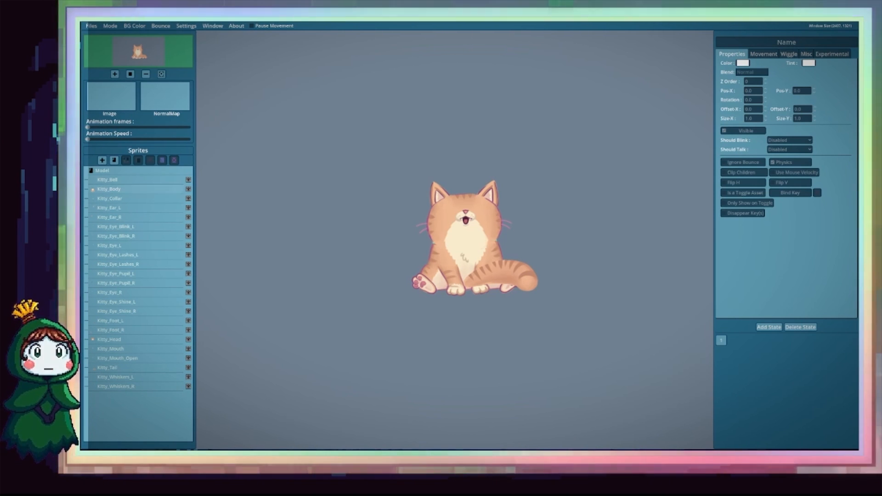
Reorder the sprites so Kitty_Tail and Kitty_Body come first, followed by the two ears and Kitty_Head.
left_click(124, 189)
left_click_drag(127, 178, 127, 180)
left_click(110, 368)
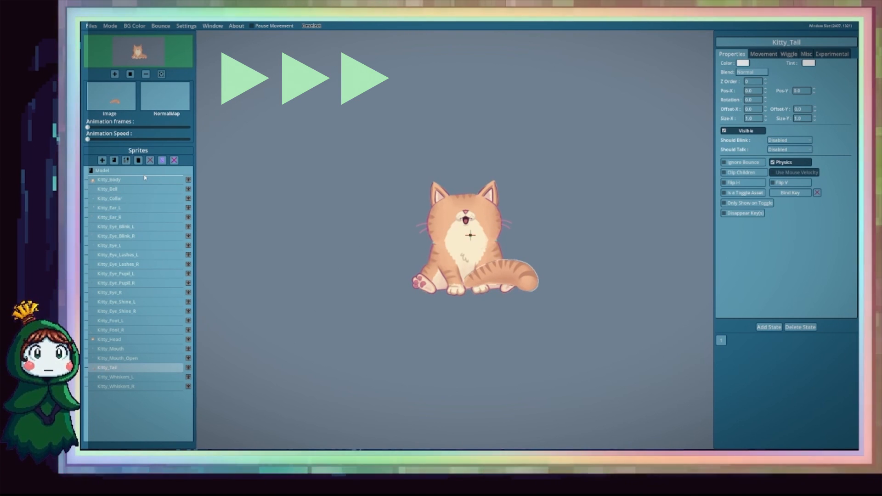
left_click_drag(123, 210, 112, 178)
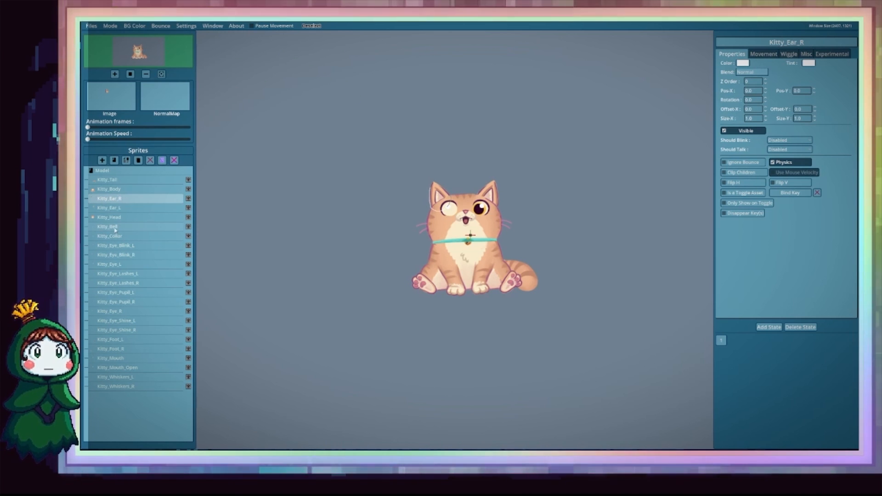
Place Kitty_Bell directly below Kitty_Collar in the sprite order and hide both sprites.
left_click(130, 229)
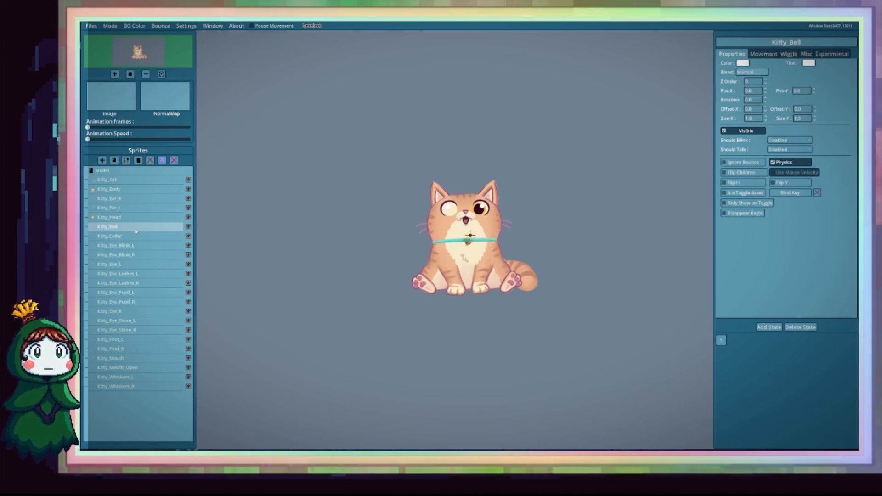
left_click_drag(141, 244, 140, 244)
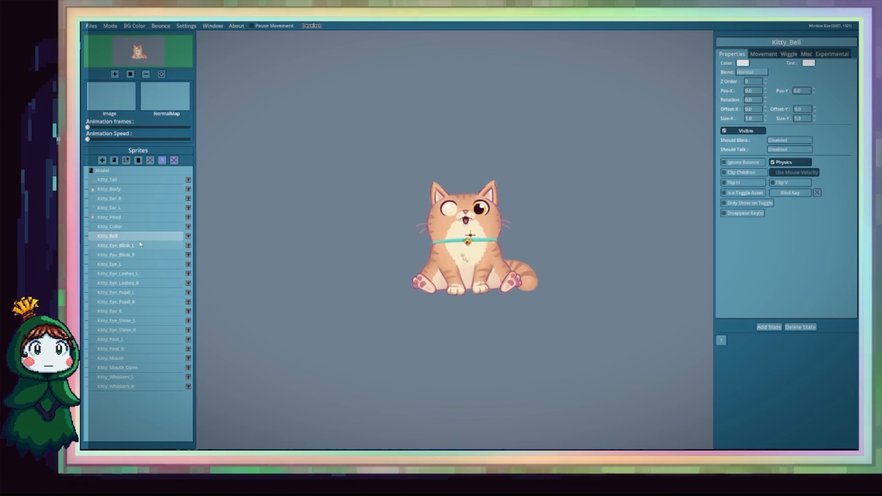
left_click(188, 227)
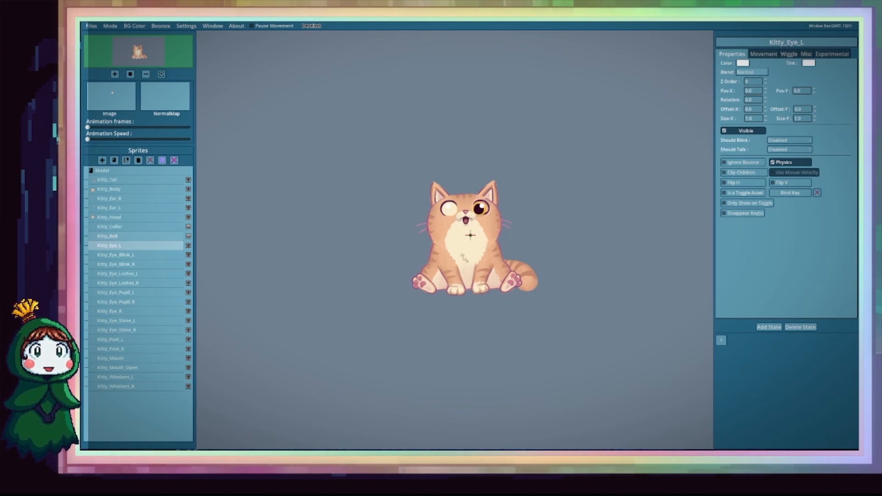
Sort the eye sprites so each side runs eye, pupil, shine, lashes and blink, with the left eye's set first.
left_click(118, 253)
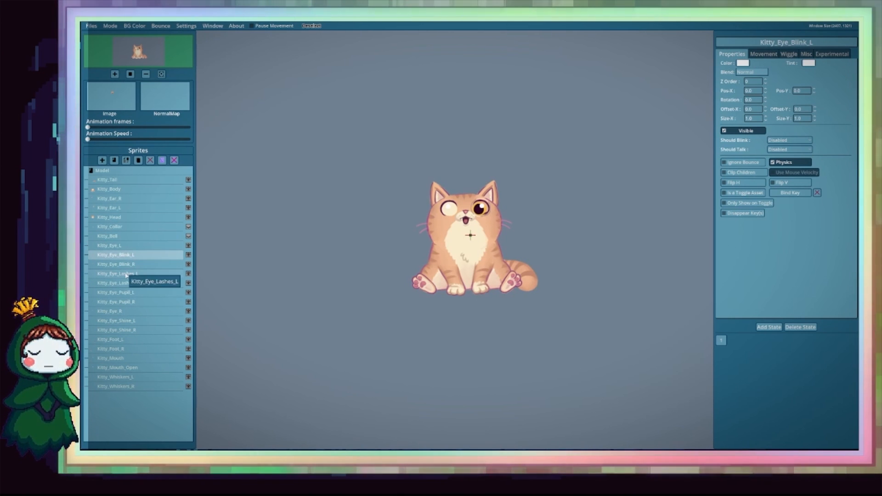
left_click(109, 245)
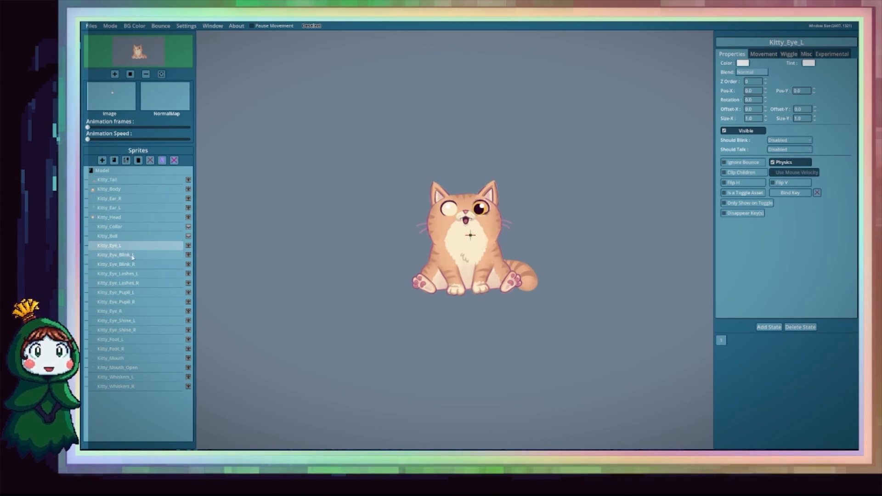
left_click(133, 257)
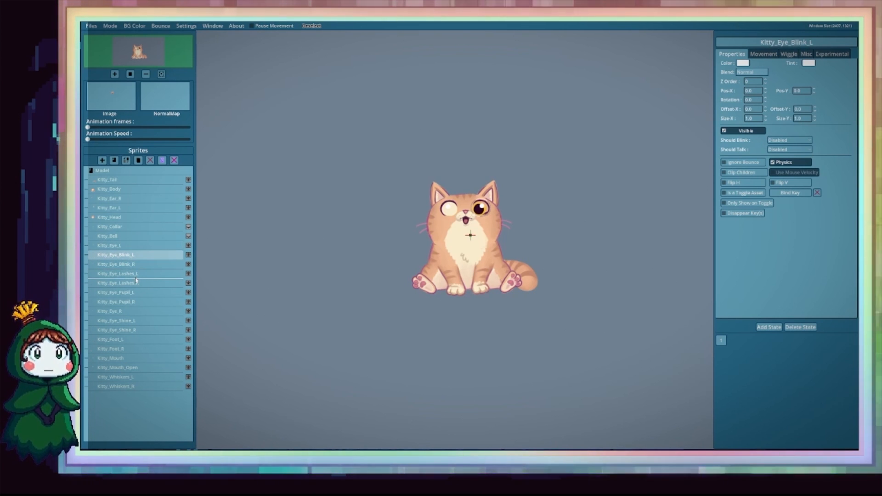
left_click_drag(136, 289, 137, 288)
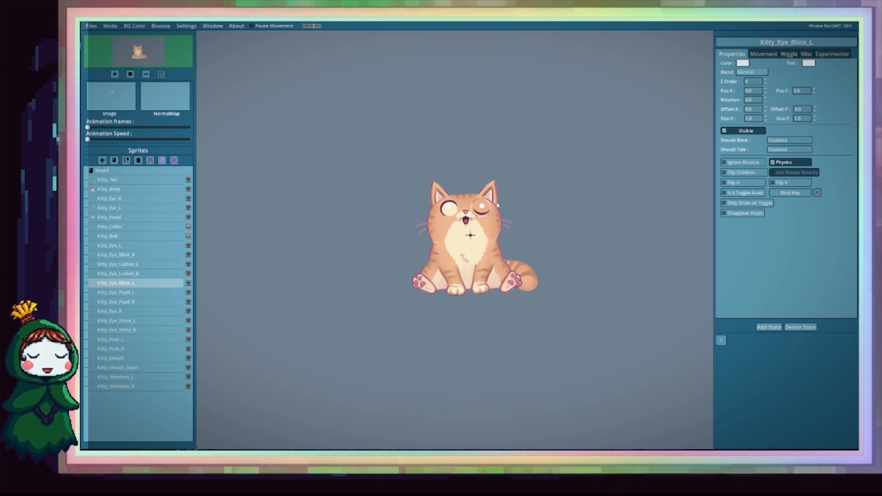
left_click(148, 274)
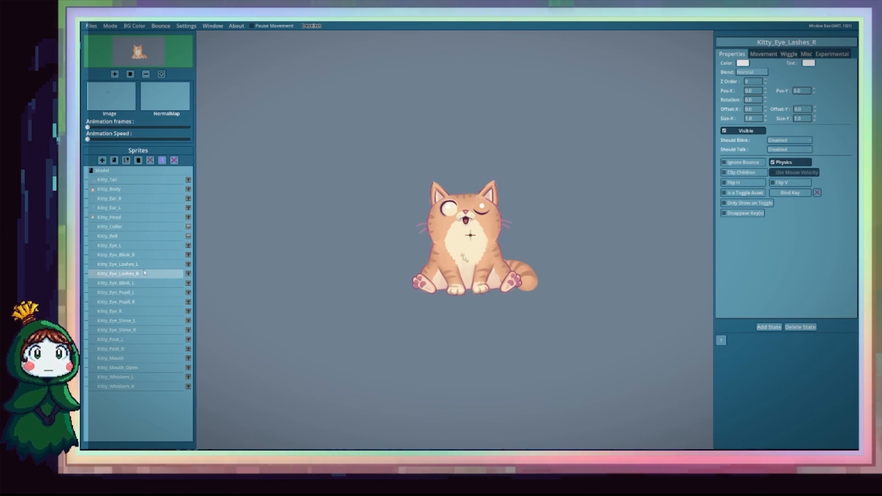
left_click_drag(145, 272, 146, 315)
mouse_move(121, 255)
left_mouse_down()
mouse_move(137, 306)
mouse_move(94, 320)
mouse_move(115, 349)
mouse_move(97, 388)
left_mouse_up()
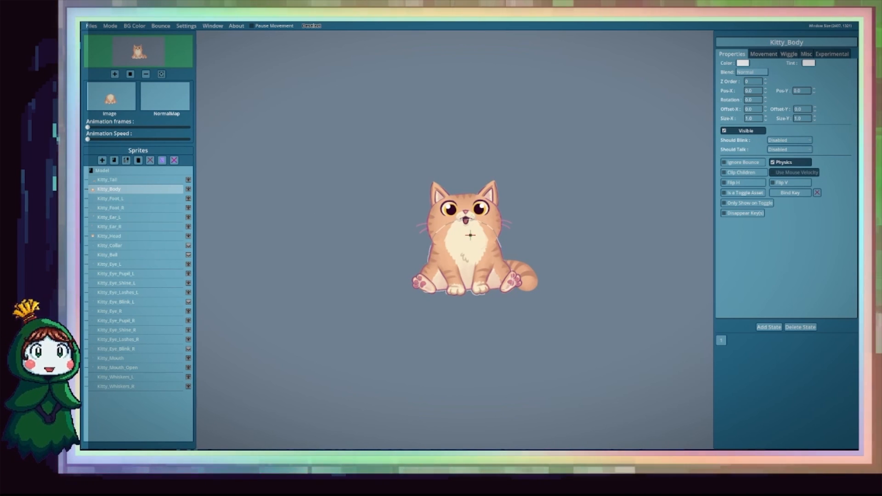
Make Kitty_Collar and Kitty_Bell children of Kitty_Head.
left_click(120, 237)
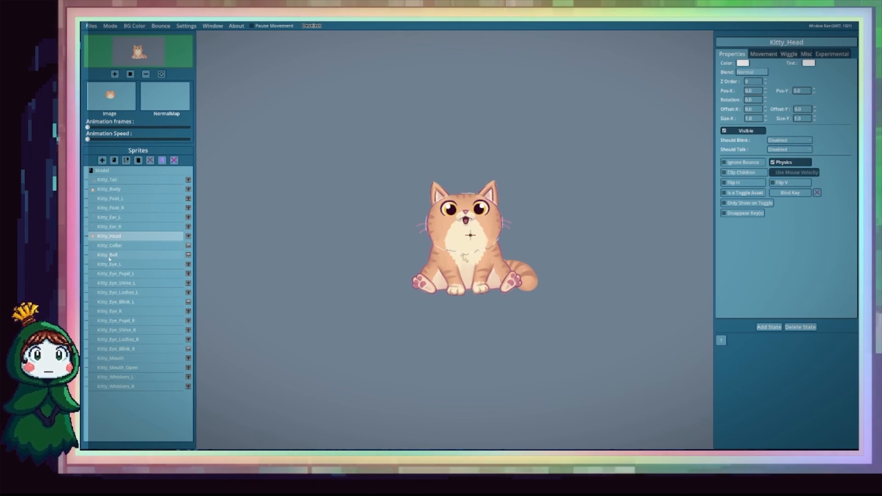
left_click(126, 246)
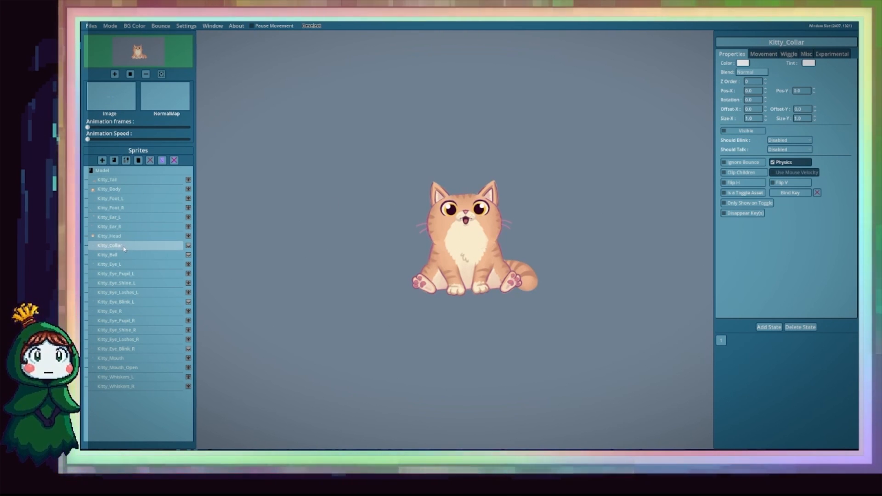
left_click_drag(125, 249, 119, 237)
left_click(120, 260)
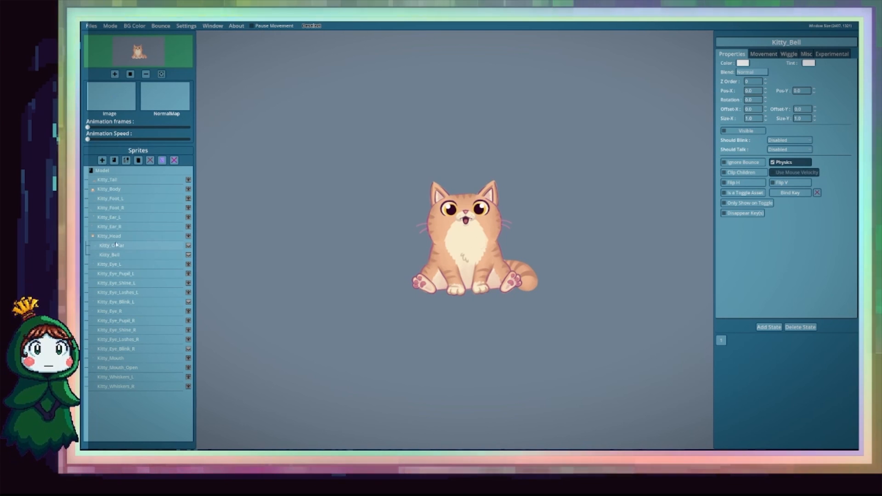
Nest the left eye's base, pupil, shine, lashes and blink sprites under Kitty_Head.
left_click_drag(120, 263, 118, 236)
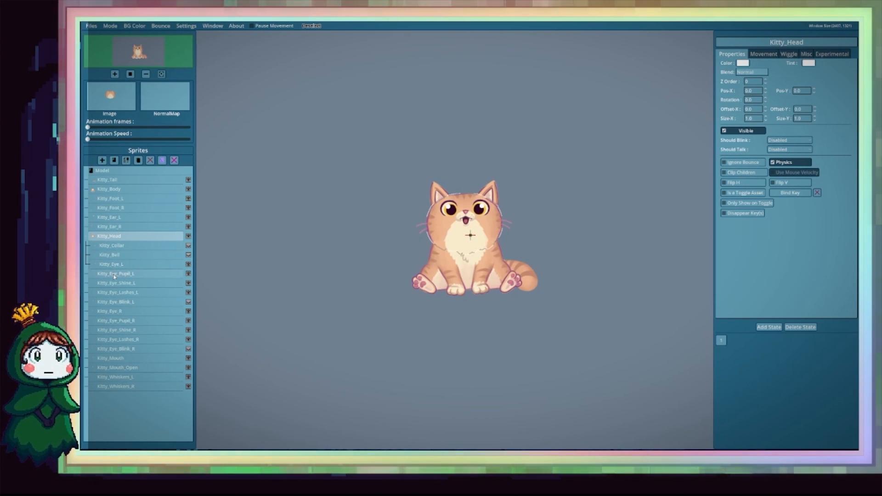
left_click_drag(115, 275, 118, 237)
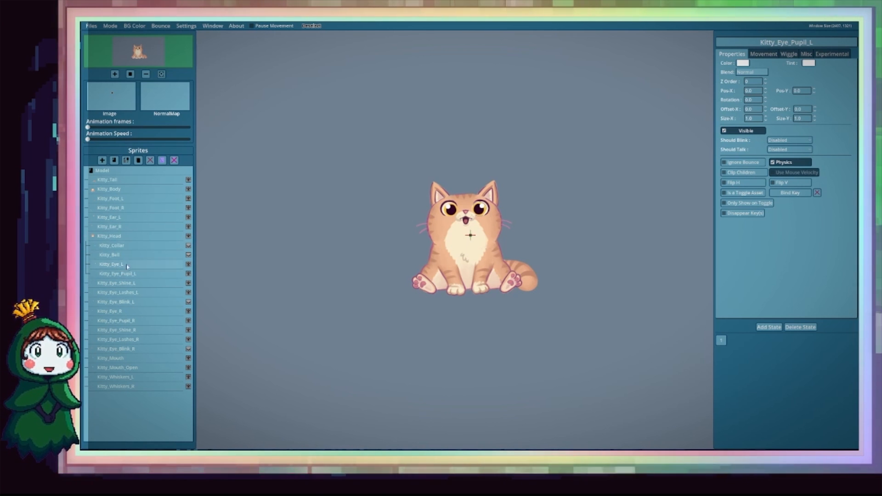
left_click_drag(122, 284, 115, 236)
left_click(121, 295)
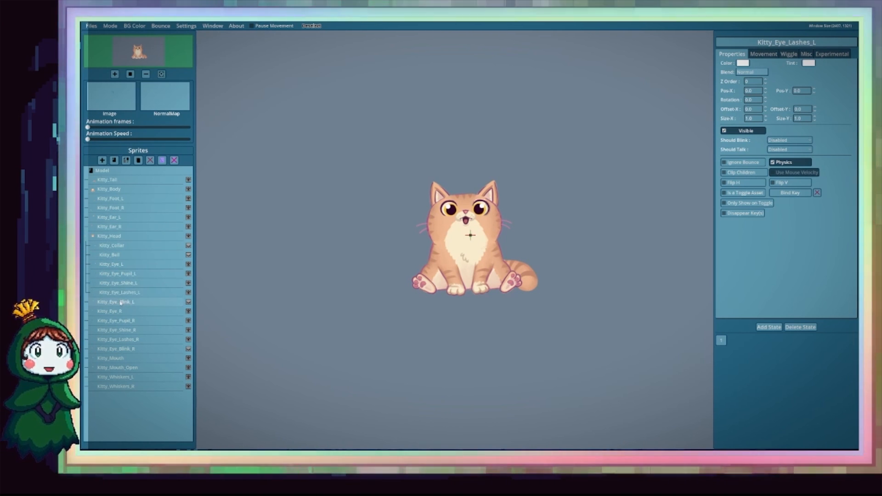
left_click_drag(116, 302, 119, 239)
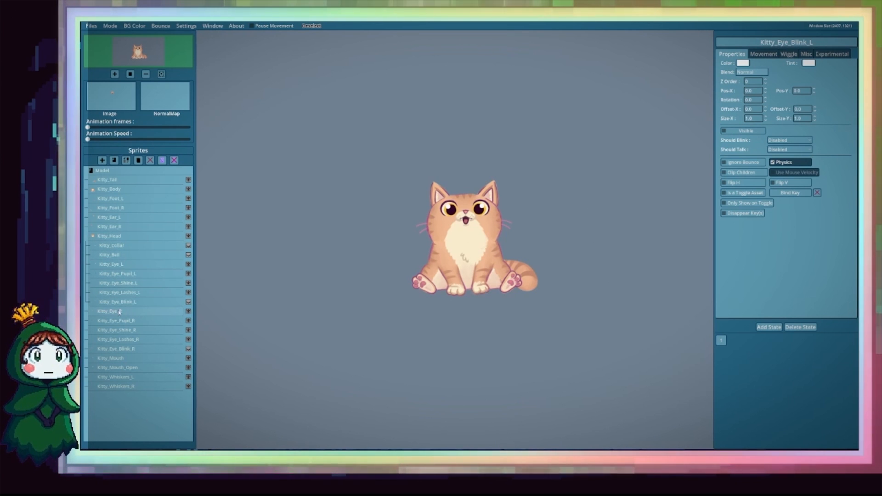
Nest all the right-eye sprites, Kitty_Mouth, Kitty_Mouth_Open and Kitty_Whiskers_R under Kitty_Head.
left_click_drag(109, 311, 117, 239)
left_click_drag(117, 330, 118, 239)
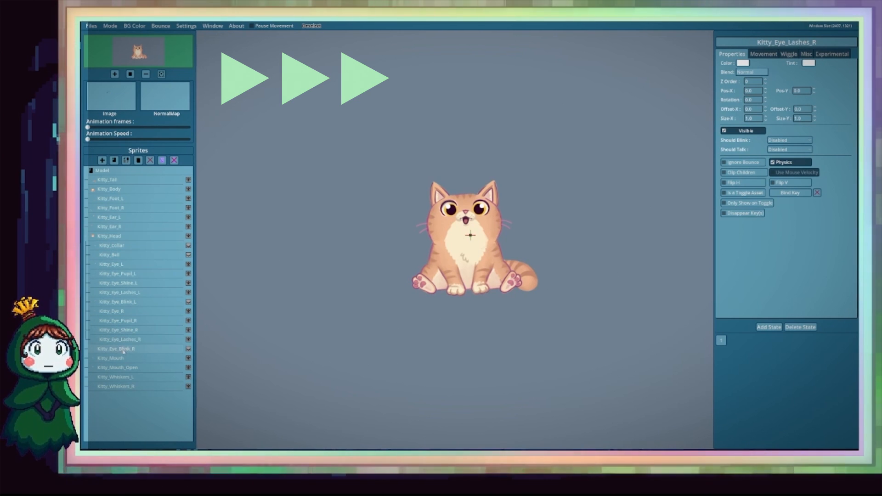
left_click_drag(118, 348, 118, 239)
left_click_drag(111, 358, 120, 237)
left_click_drag(128, 378, 126, 247)
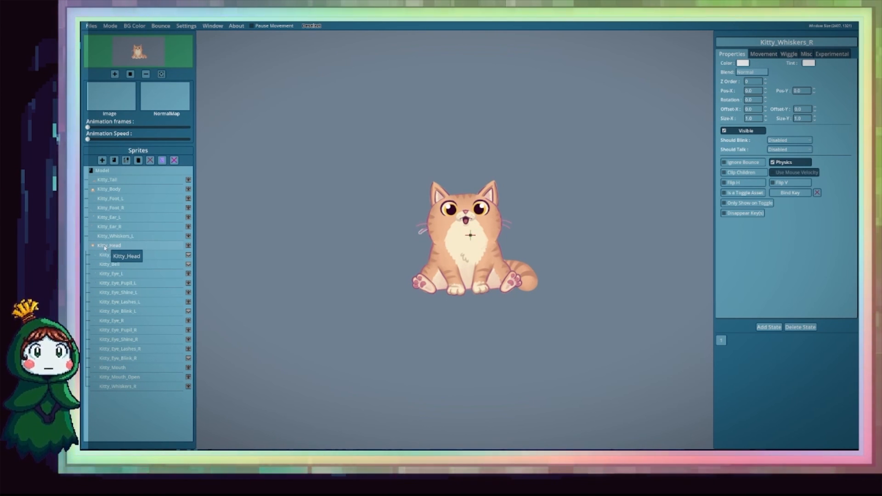
Make Kitty_Head with its children, Kitty_Foot_L, Kitty_Foot_R and Kitty_Tail children of Kitty_Body.
left_click(105, 246)
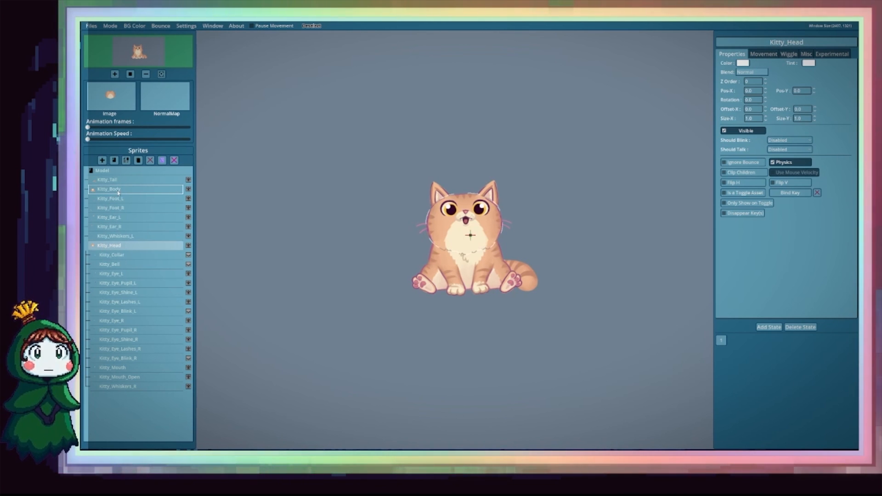
left_click_drag(119, 193, 119, 193)
left_click(136, 352)
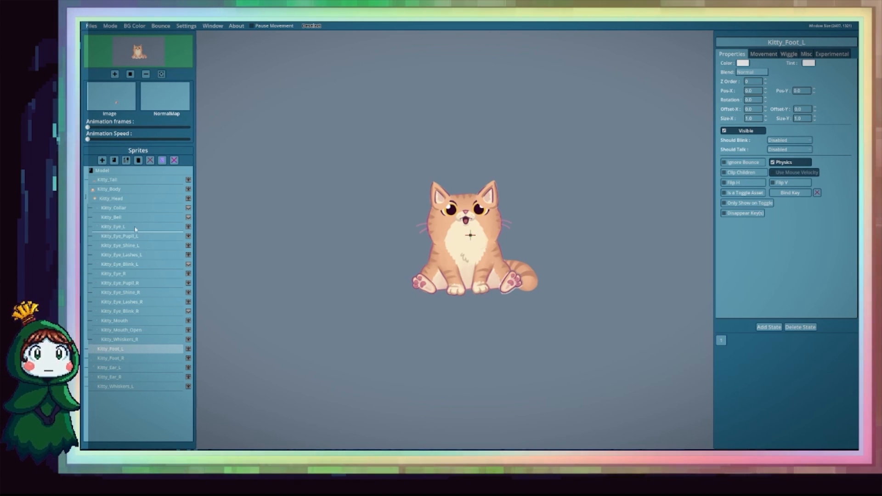
left_click_drag(135, 229, 119, 190)
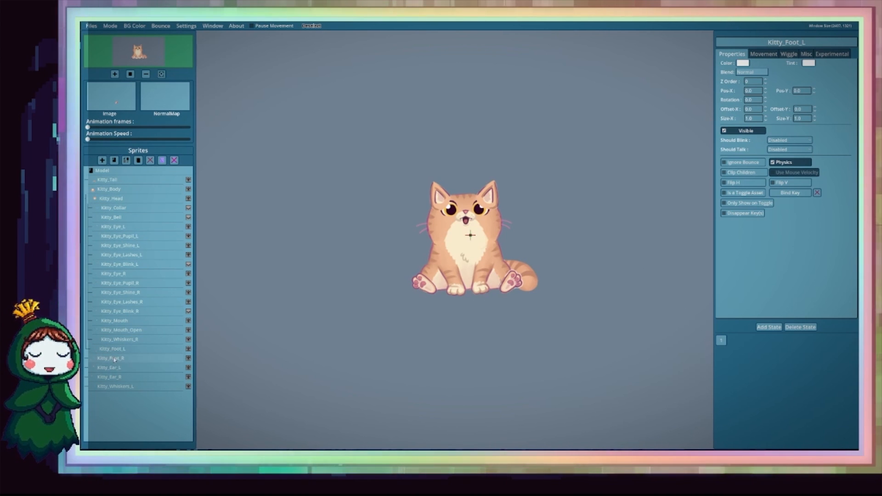
left_click_drag(118, 357, 120, 190)
left_click(119, 183)
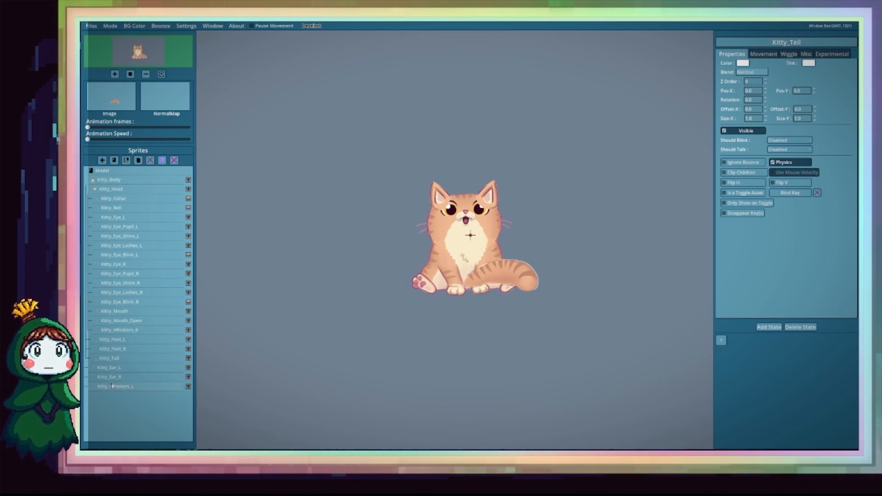
Nest Kitty_Ear_L, Kitty_Ear_R and Kitty_Whiskers_L under Kitty_Head.
left_click_drag(111, 370, 129, 190)
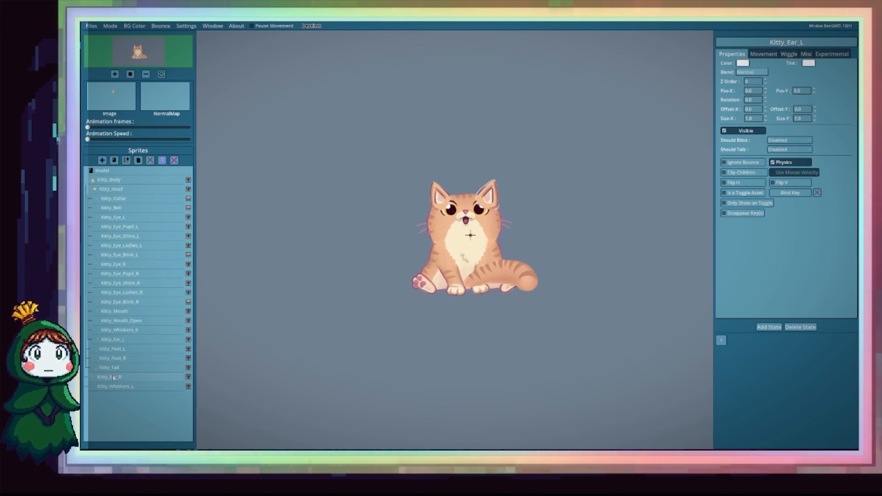
left_click_drag(113, 378, 118, 193)
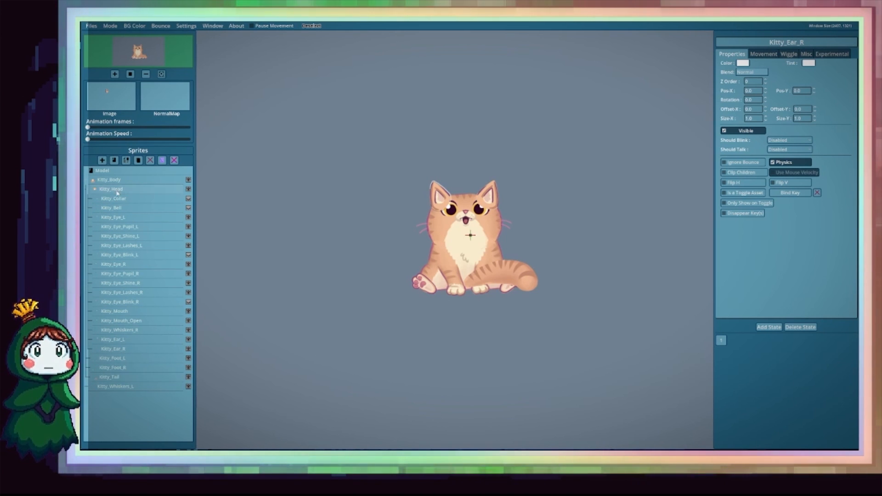
left_click_drag(121, 389, 118, 190)
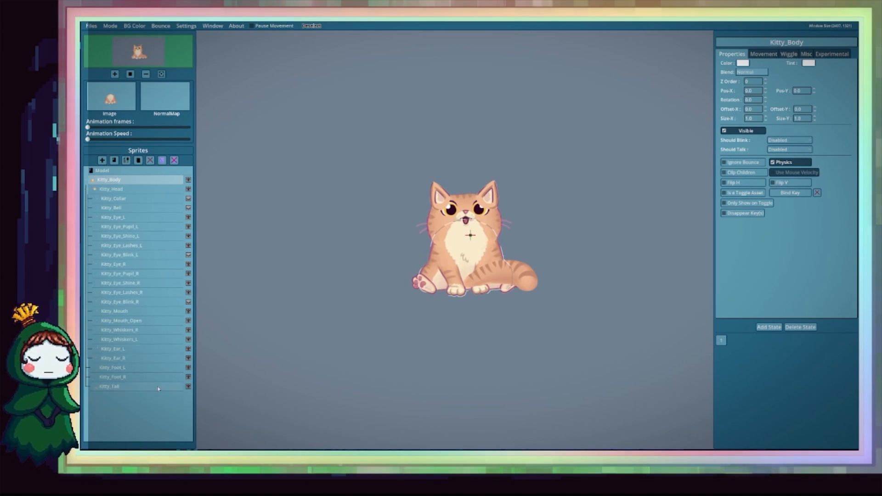
Set the Z order of Kitty_Ear_R and Kitty_Ear_L to -1 so both ears sit behind the head.
left_click(753, 81)
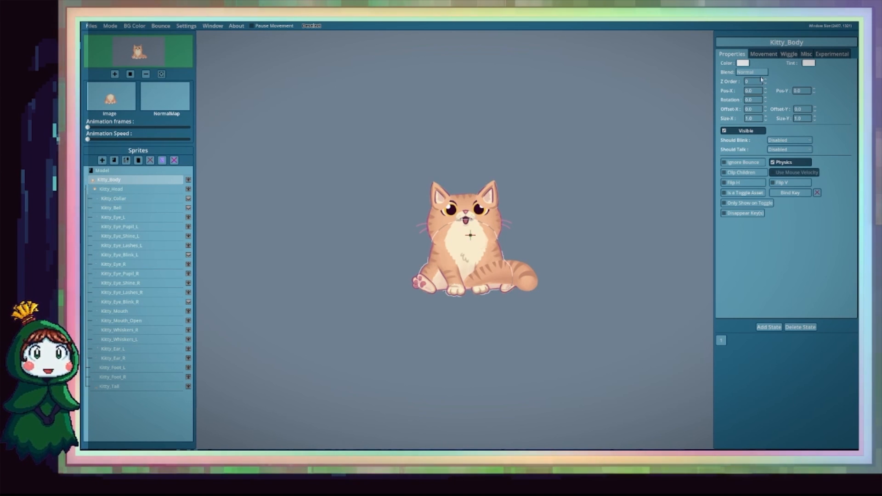
left_click(147, 190)
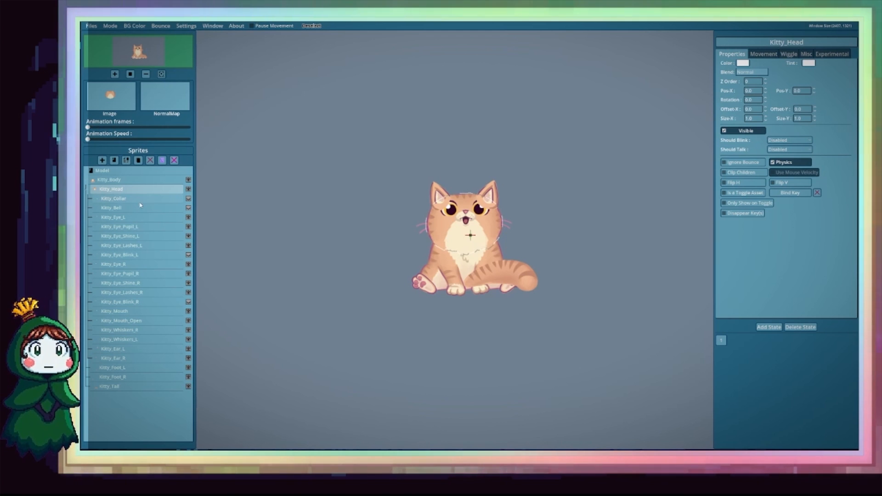
left_click(145, 359)
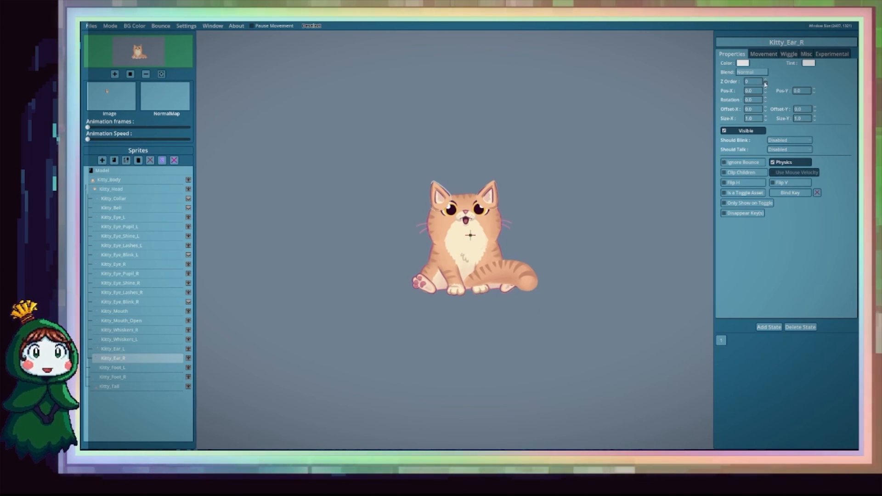
left_click(764, 84)
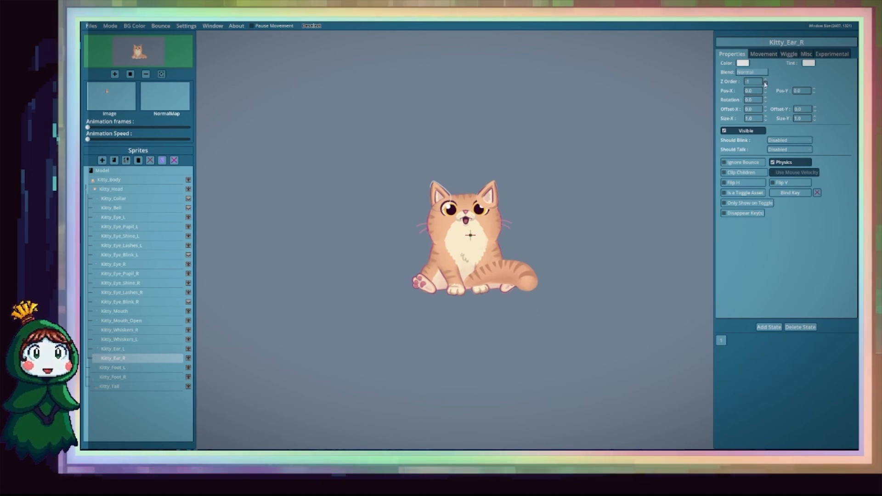
left_click(139, 348)
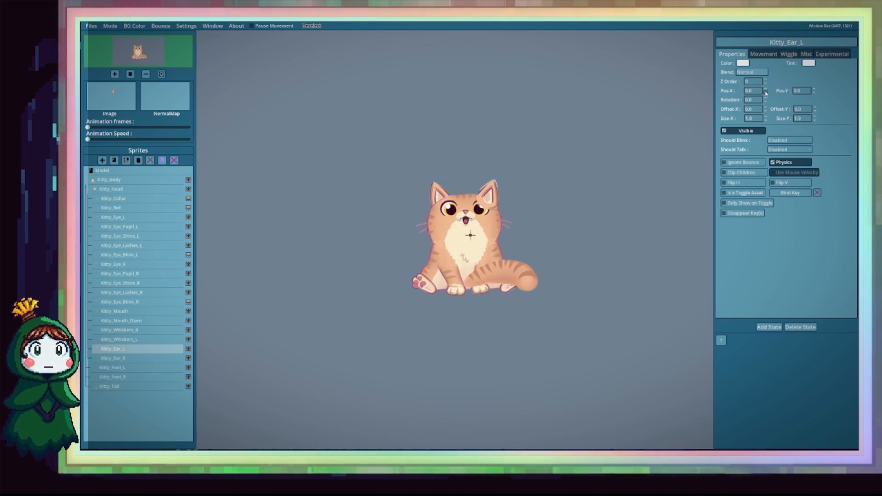
left_click(765, 83)
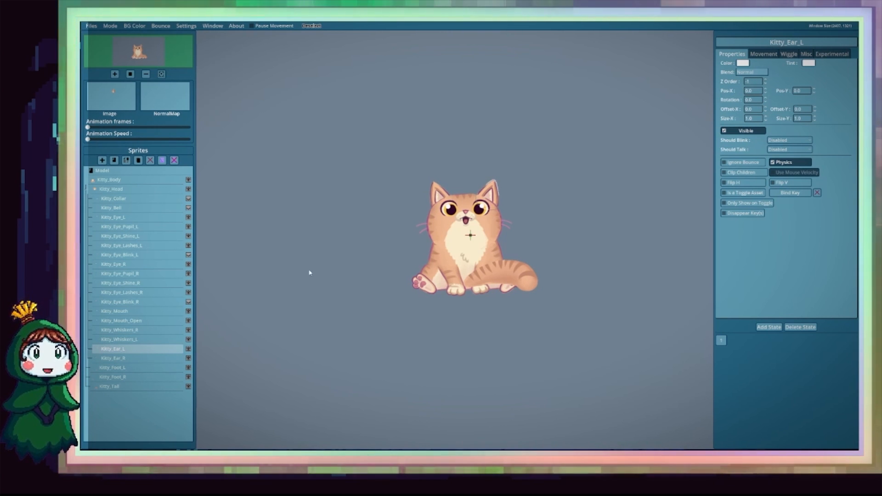
Lower Kitty_Tail in the Z order so it sits behind the body and the feet.
left_click(125, 369)
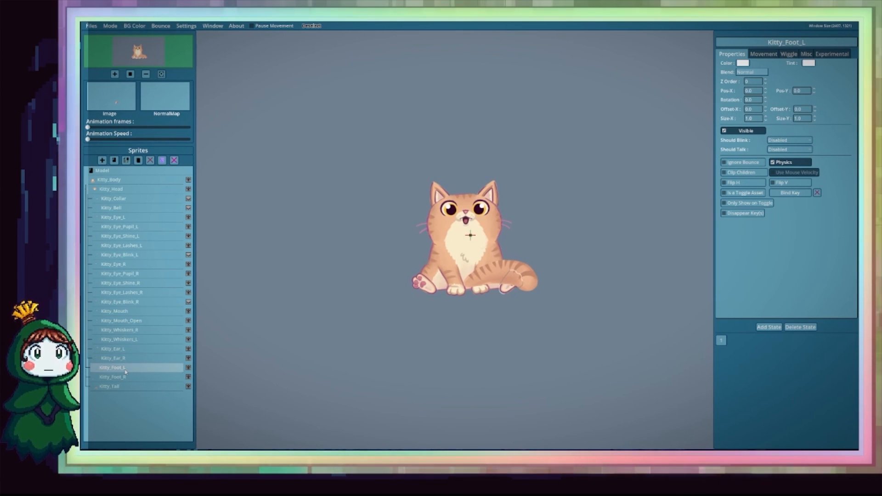
left_click(124, 376)
left_click(124, 387)
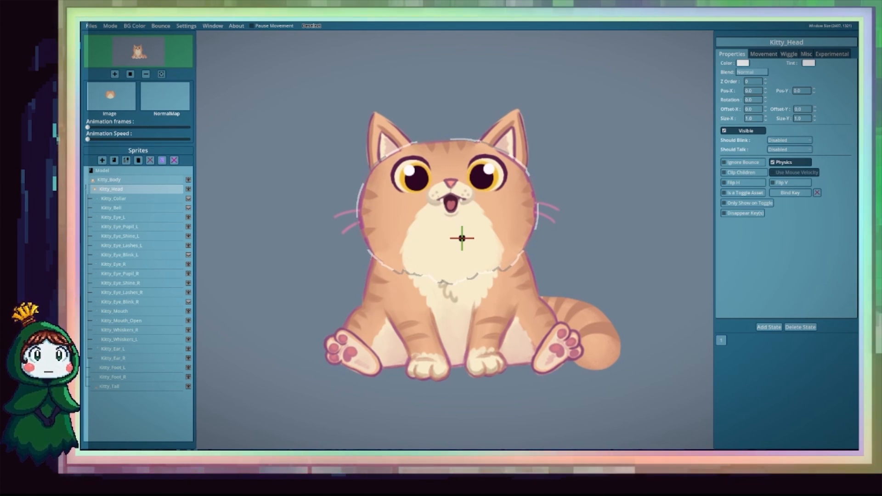
Temporarily hide Kitty_Head, Kitty_Foot_L and Kitty_Foot_R to inspect the body artwork beneath, and show them again.
left_click(188, 189)
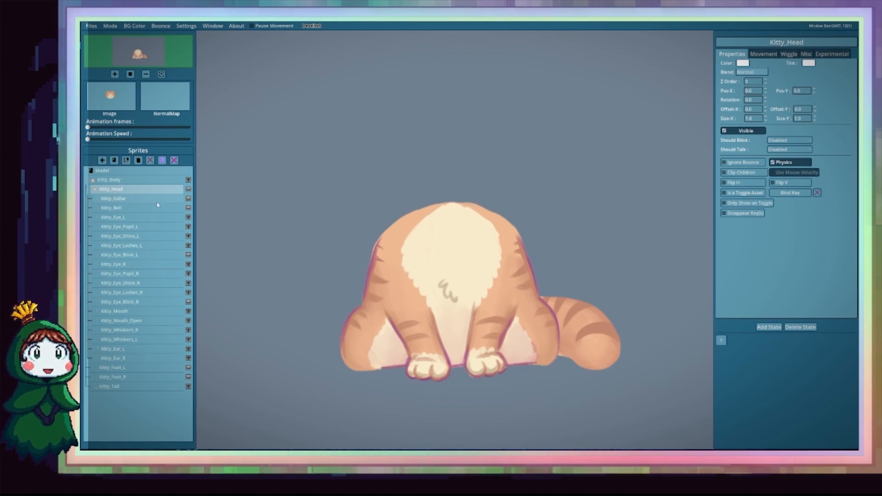
left_click(188, 189)
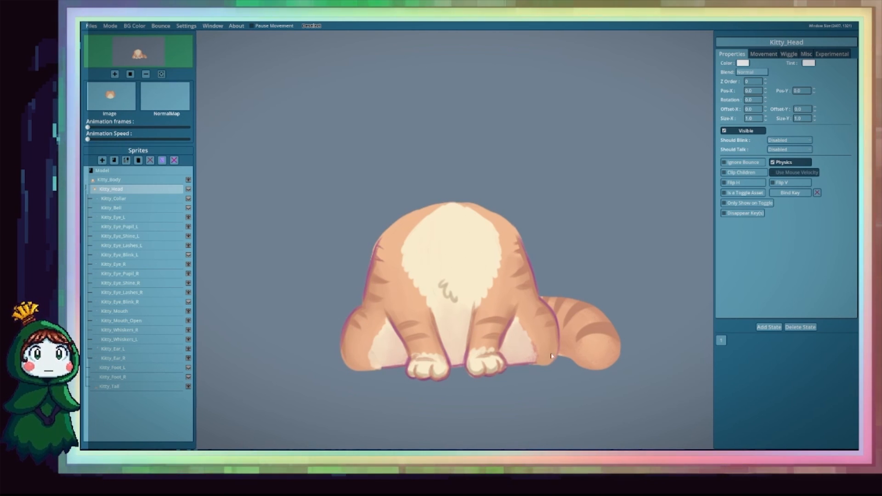
left_click(188, 367)
left_click(188, 377)
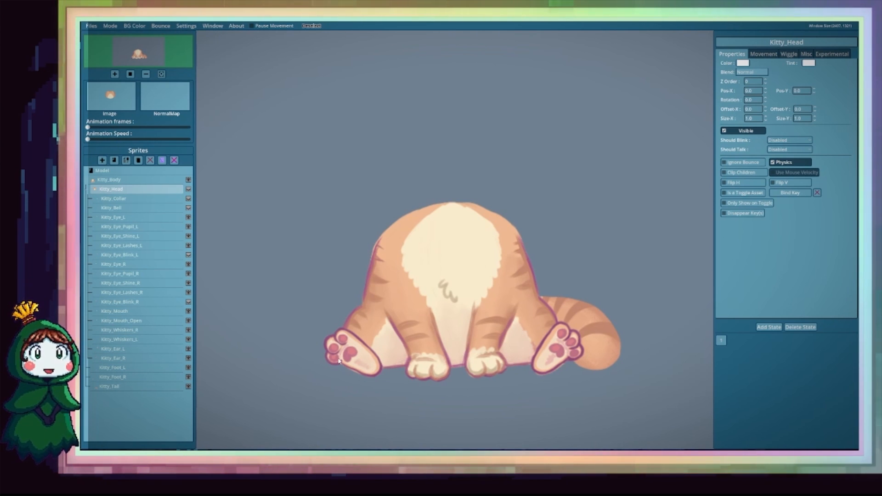
left_click(188, 189)
Move Kitty_Head's pivot to the centre of the neck, at about X -14, Y 24.
left_click(151, 181)
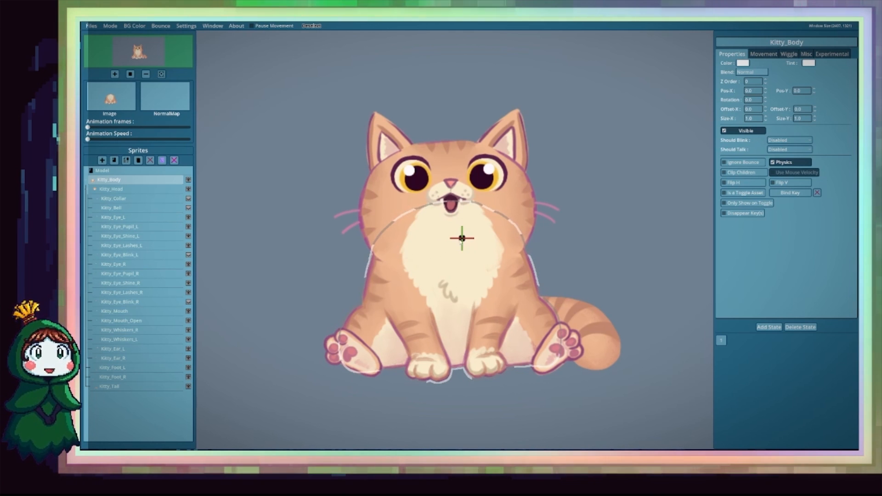
left_click(420, 232)
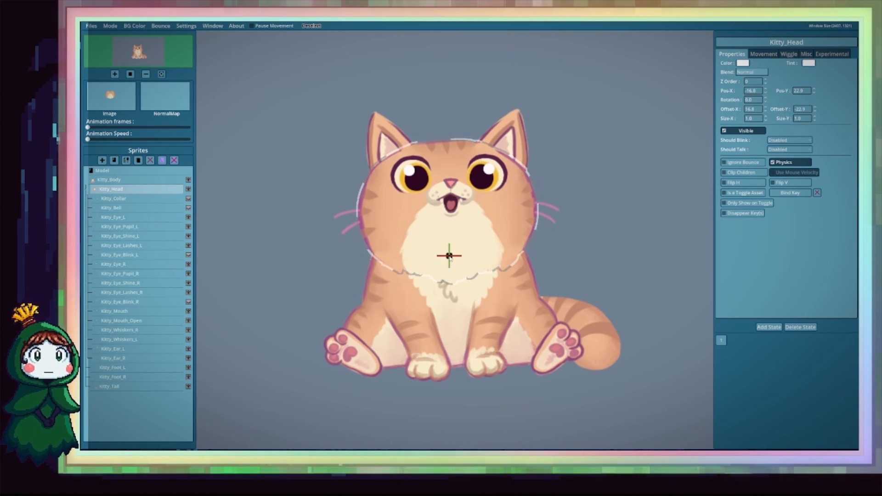
left_click_drag(449, 257, 452, 257)
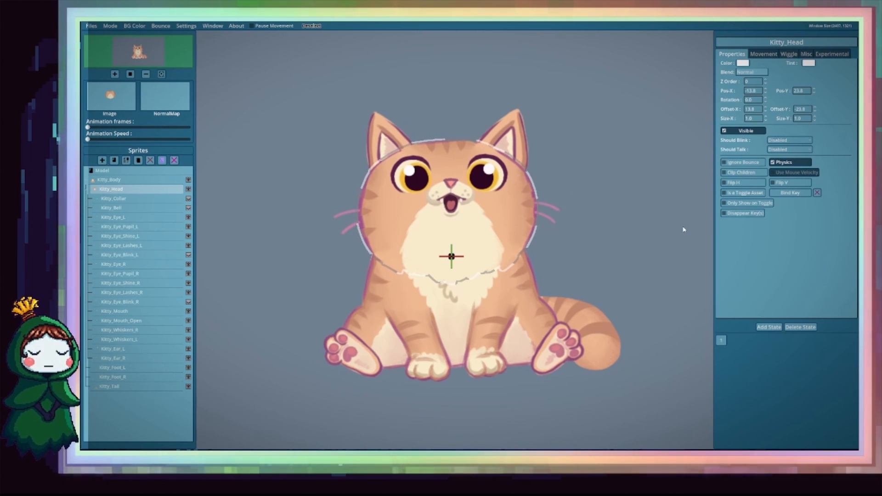
Place the pivots of Kitty_Body and Kitty_Tail at the base of the body, between the front paws.
left_click(770, 56)
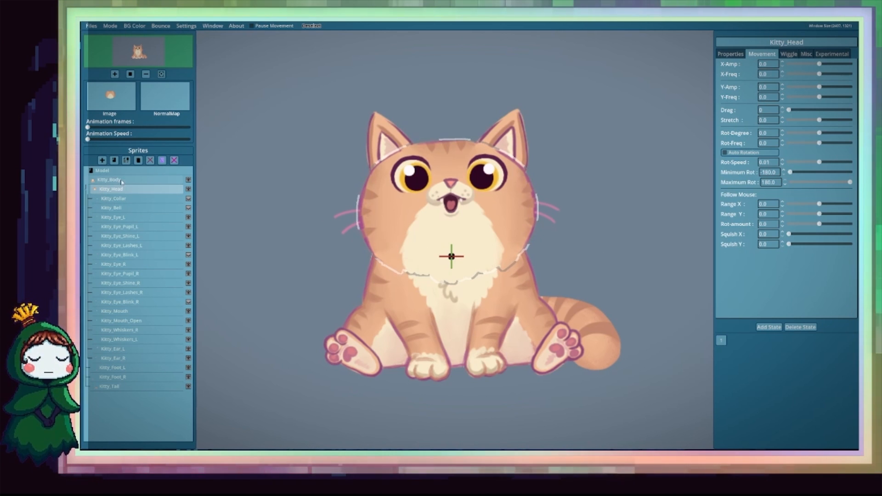
left_click(366, 251)
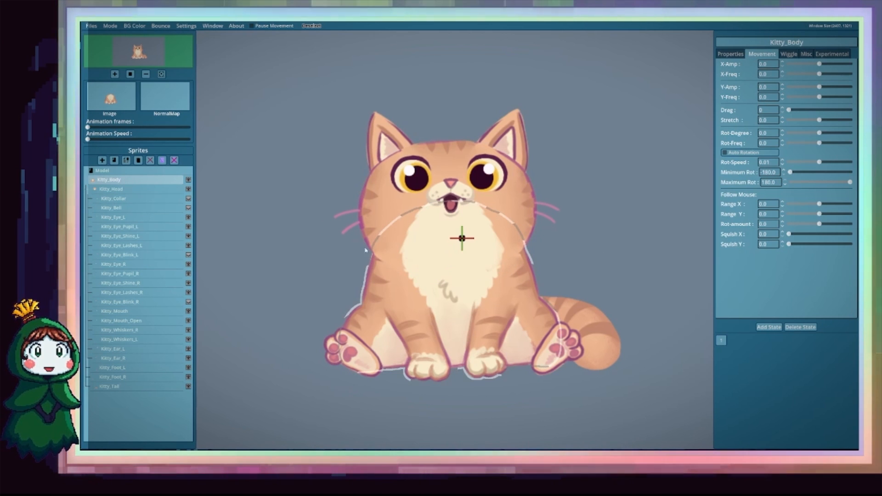
left_click(457, 355)
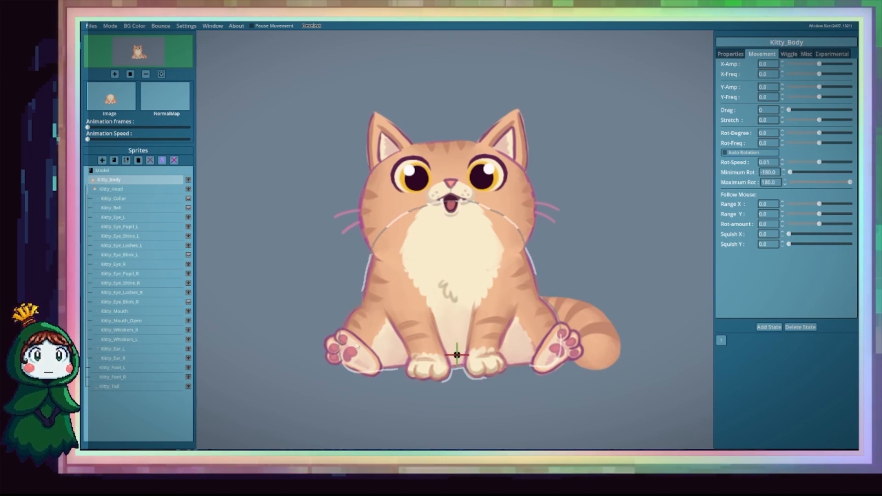
left_click(128, 388)
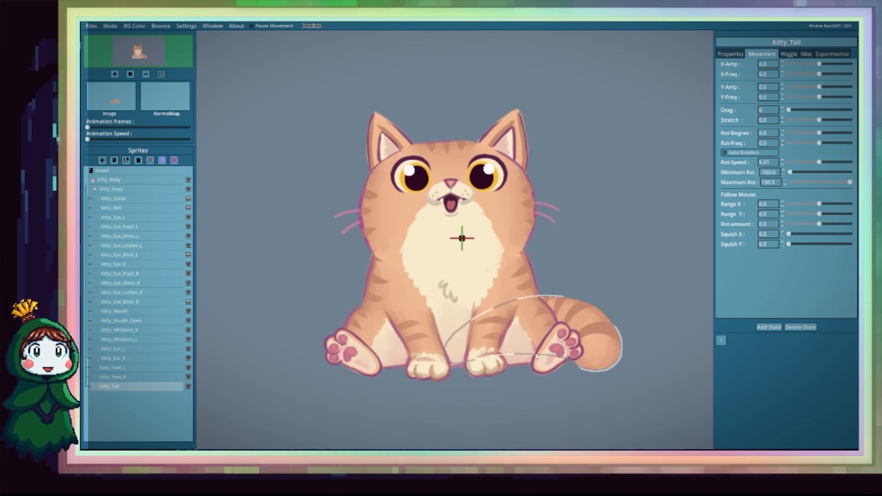
left_click(454, 354)
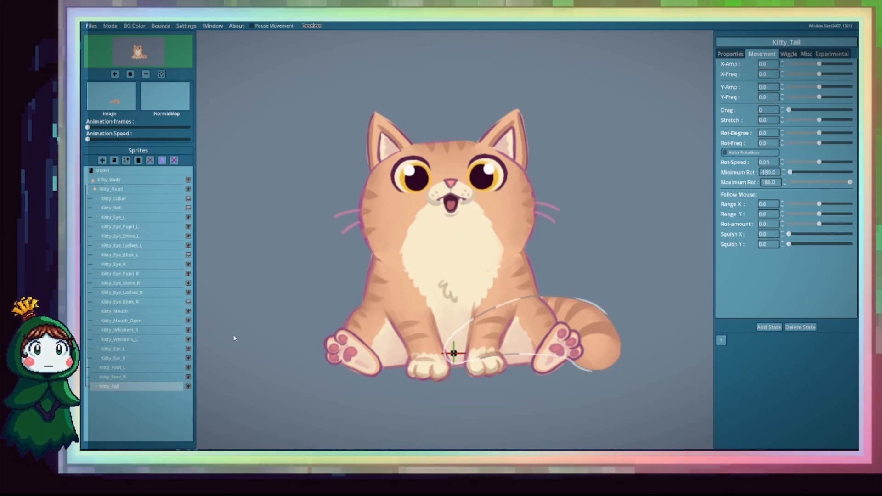
Place the pivots of Kitty_Foot_L and Kitty_Foot_R on their own feet, near the middle of each sole.
left_click(131, 371)
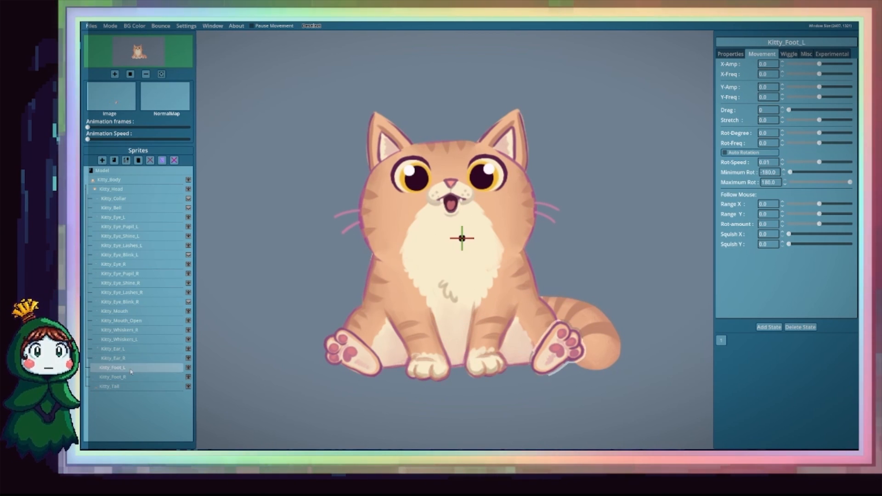
left_click(360, 359)
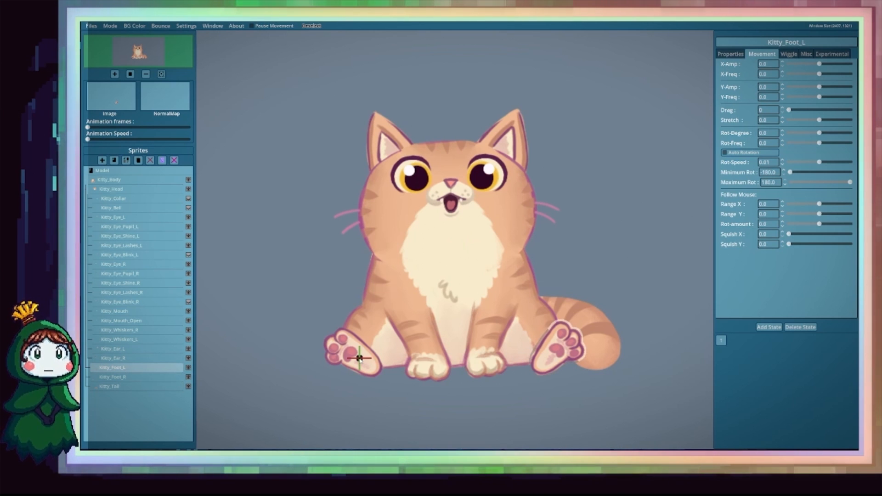
left_click(123, 377)
left_click(552, 352)
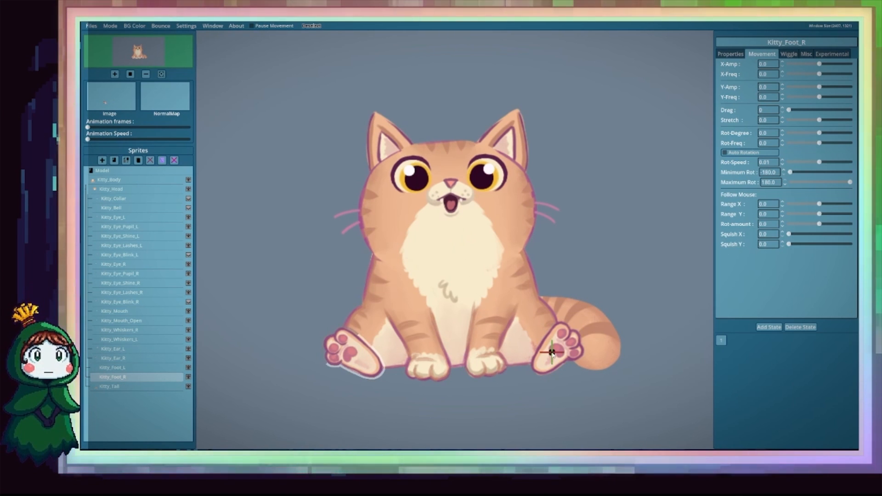
left_click(353, 355)
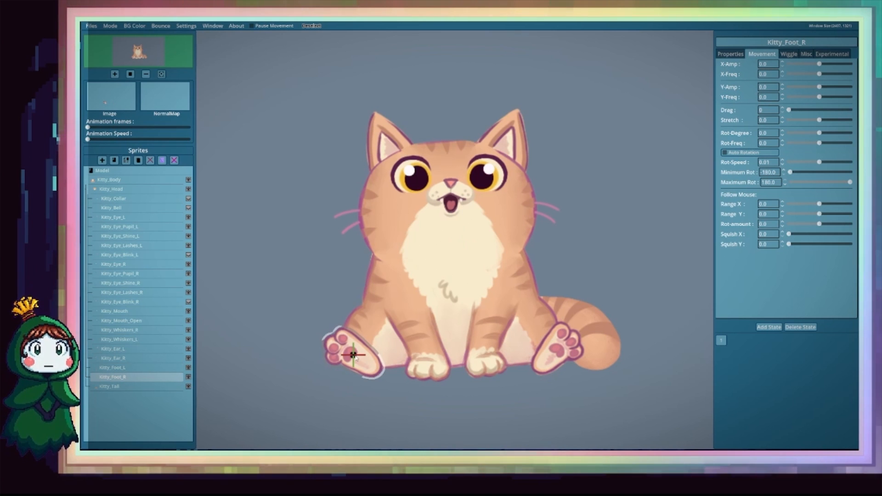
key("Up")
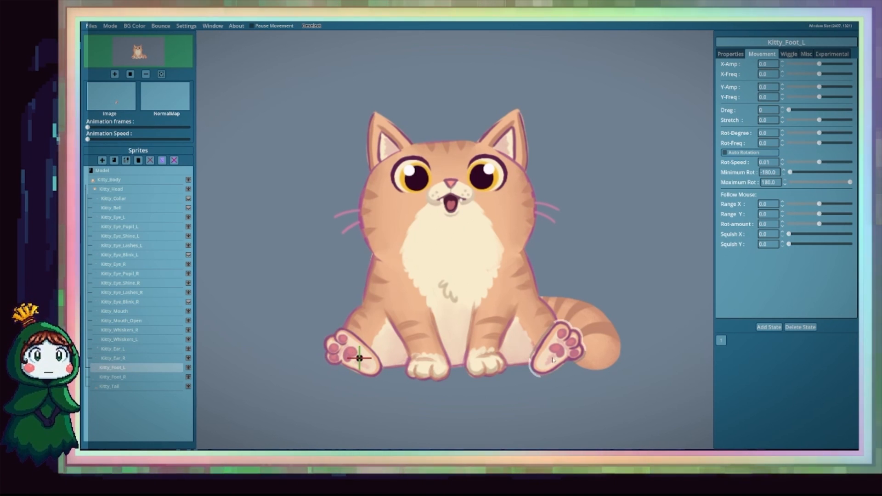
Place the pivots of Kitty_Whiskers_R and Kitty_Whiskers_L where the whiskers meet the cheeks.
key("Up")
key("Up")
key("Up")
key("Up")
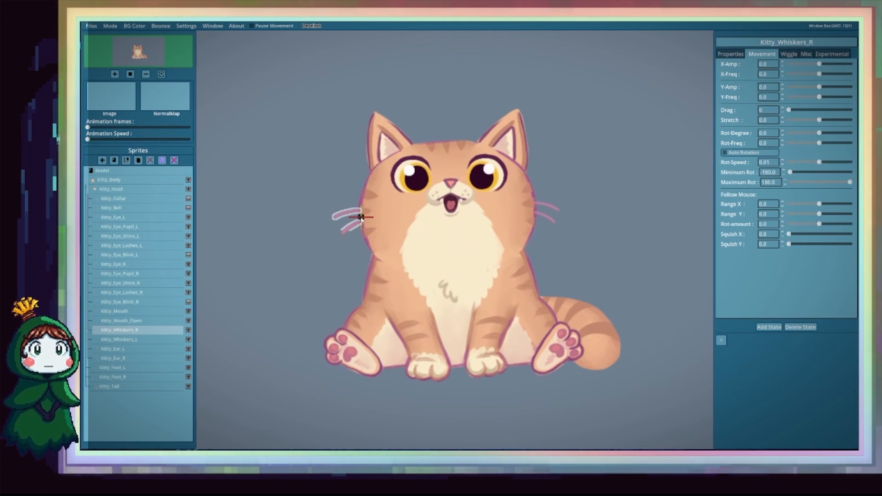
key("Down")
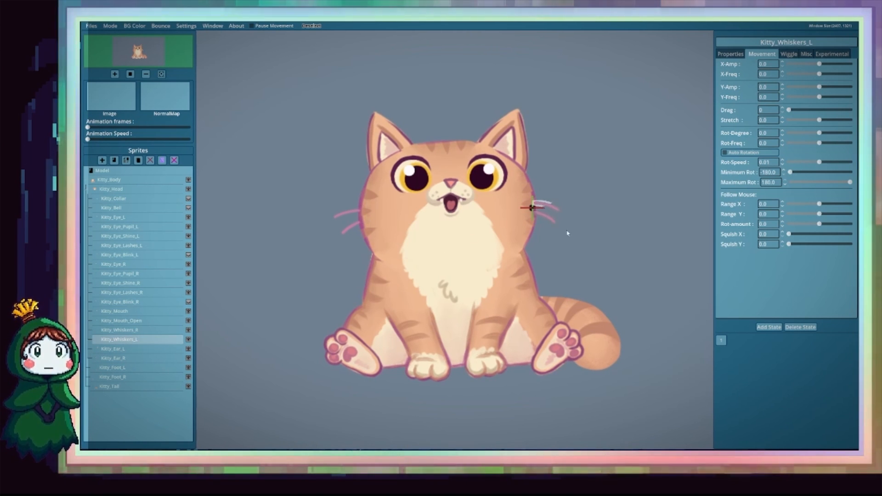
Place the pivots of Kitty_Ear_L and Kitty_Ear_R at the base of each ear.
key("Down")
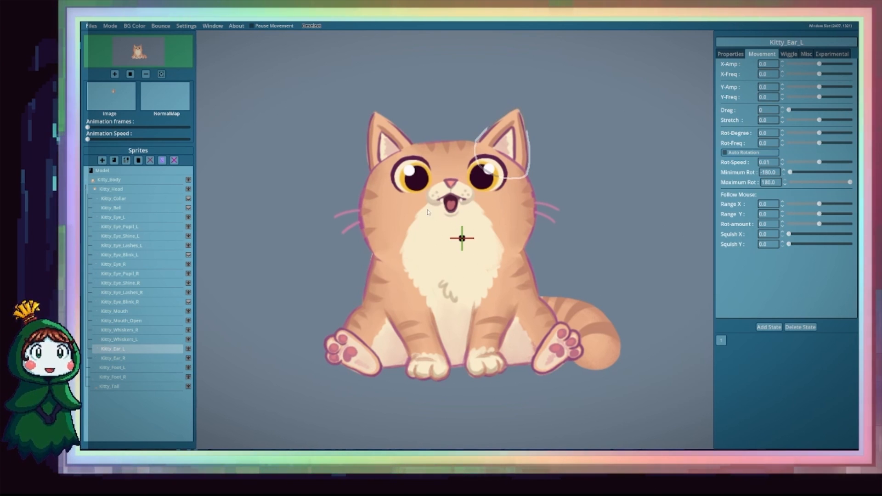
left_click(499, 164, "ctrl")
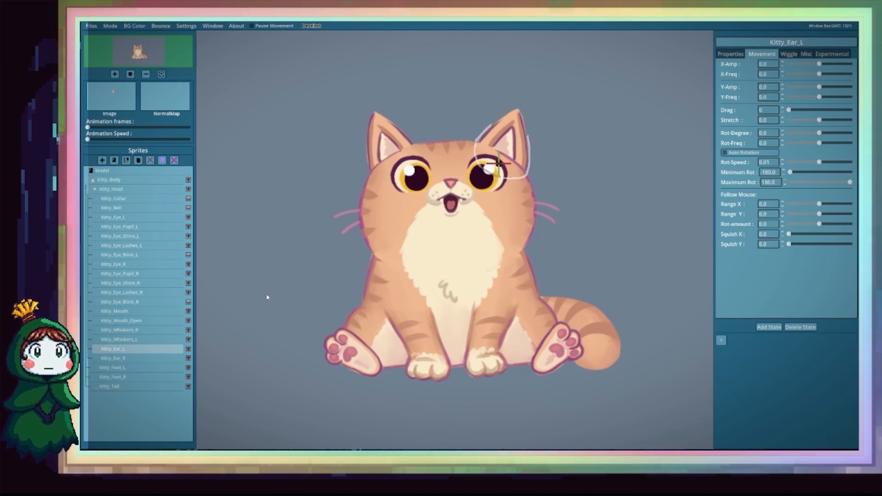
left_click(146, 358)
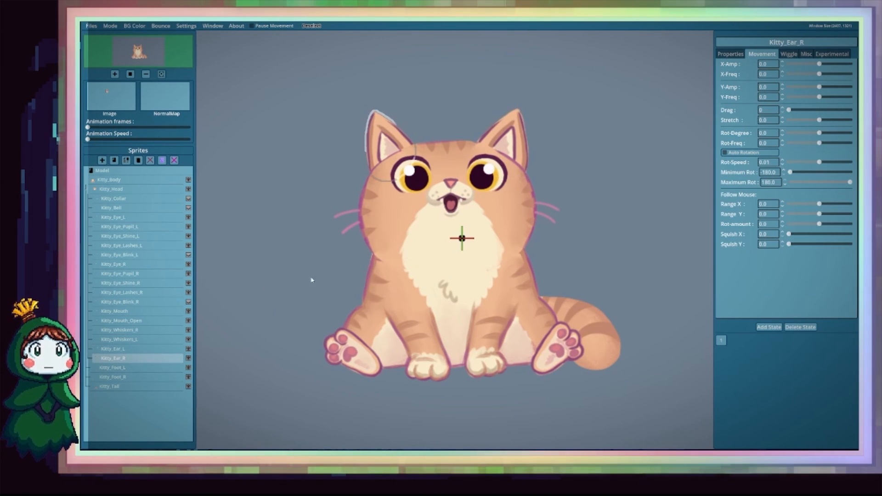
left_click(393, 161, "ctrl")
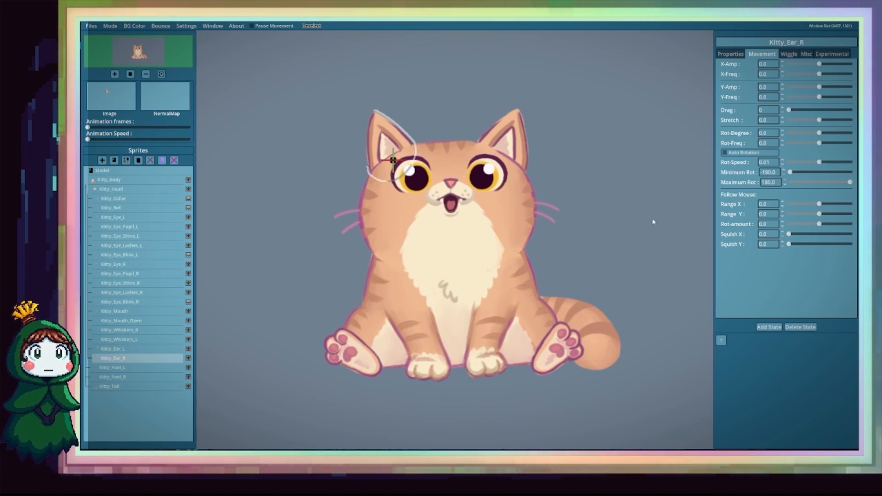
Give Kitty_Body a gentle vertical movement with Y-Amp 4.23 and Y-Freq 0.03.
left_click(110, 180)
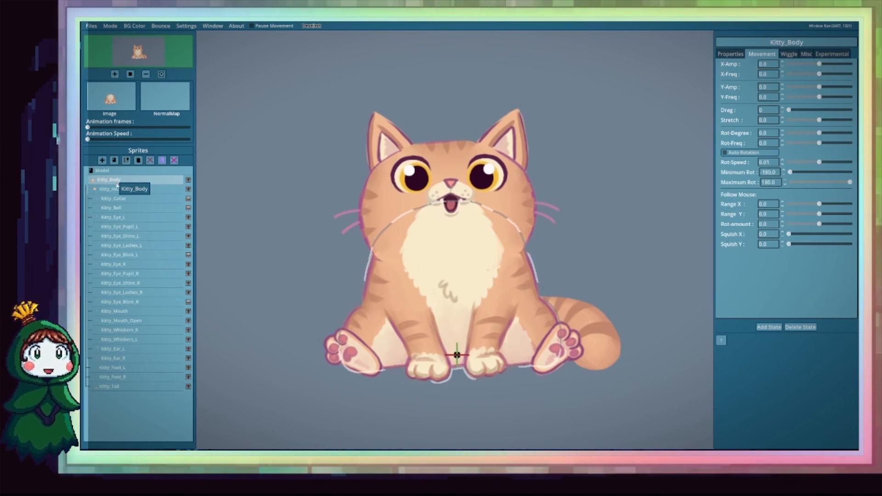
left_click(735, 54)
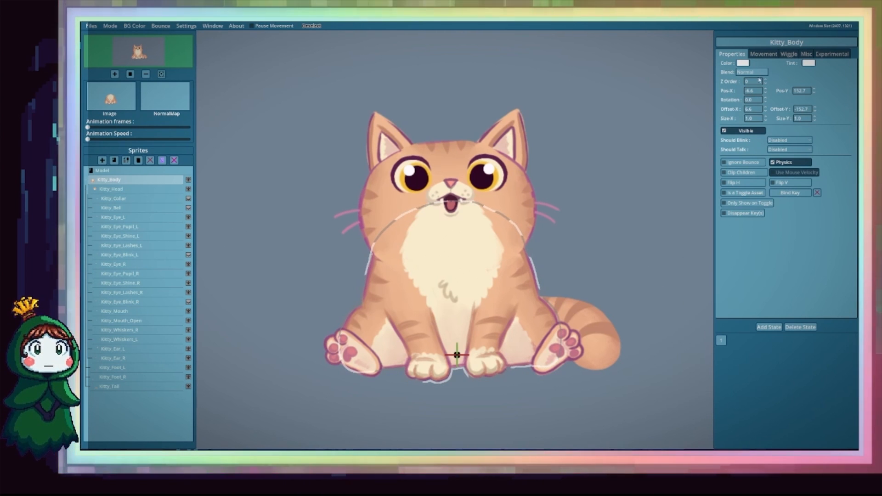
left_click(762, 54)
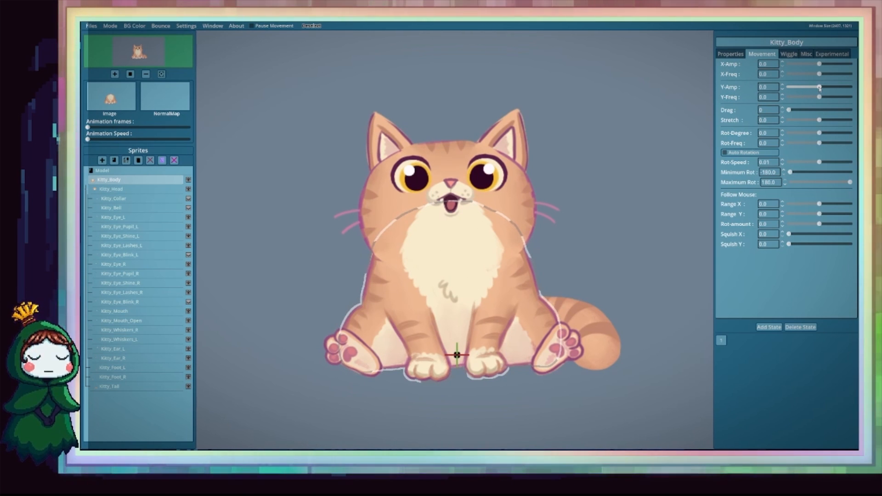
left_click_drag(818, 88, 820, 89)
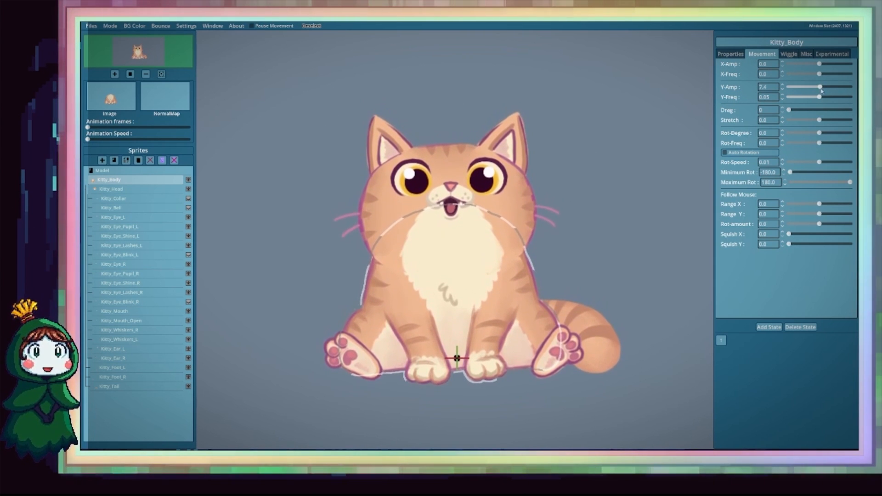
left_click_drag(820, 88, 820, 92)
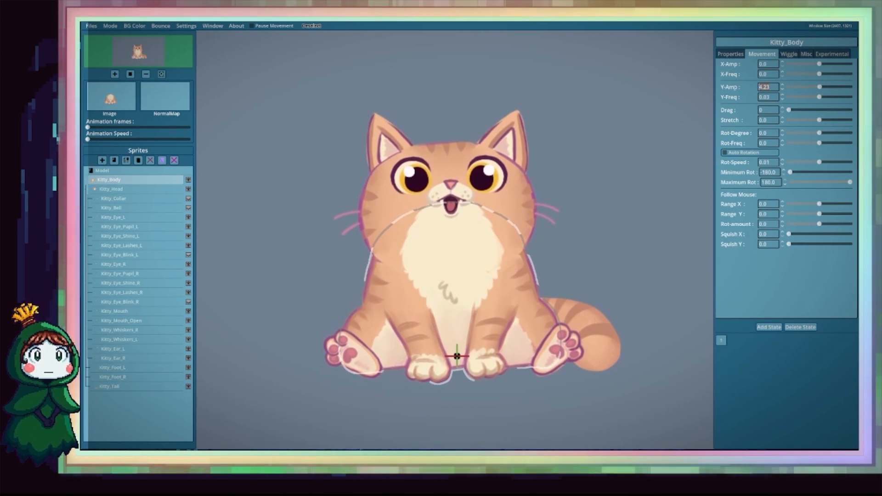
Set Kitty_Body's Y-Amp to 0.9, Drag to 19 and Stretch to 3.5, and slightly raise its mouse-following Rot-amount.
left_click_drag(773, 86, 728, 90)
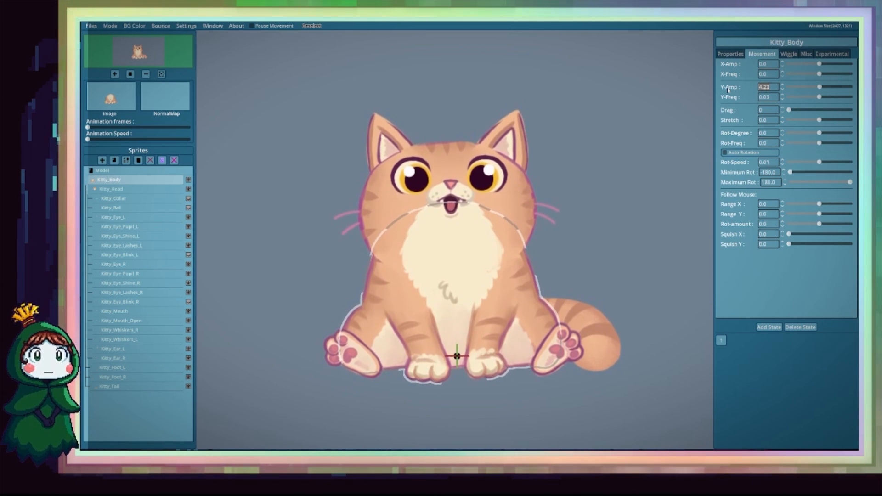
type("0.9")
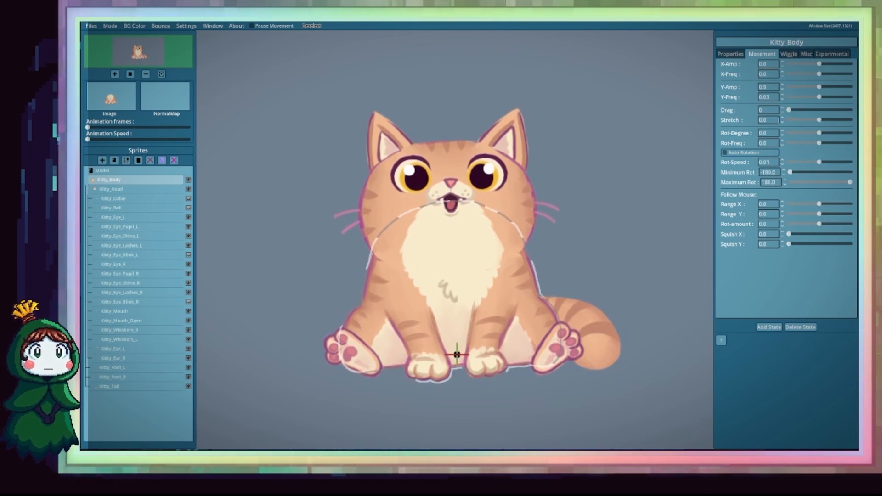
left_click_drag(788, 110, 791, 111)
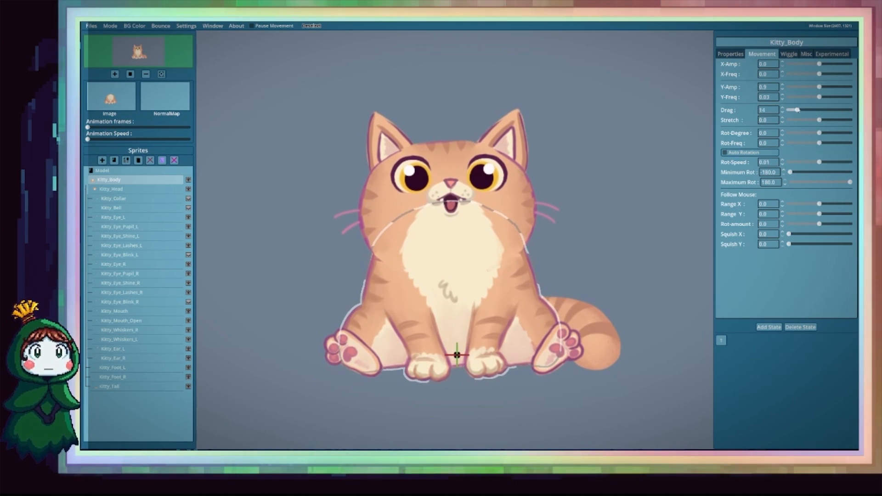
left_click_drag(811, 110, 801, 110)
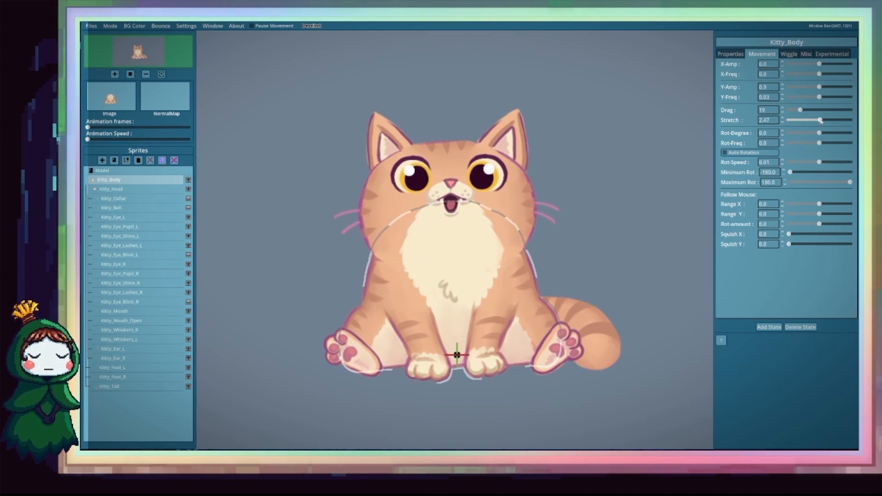
left_click_drag(820, 121, 821, 121)
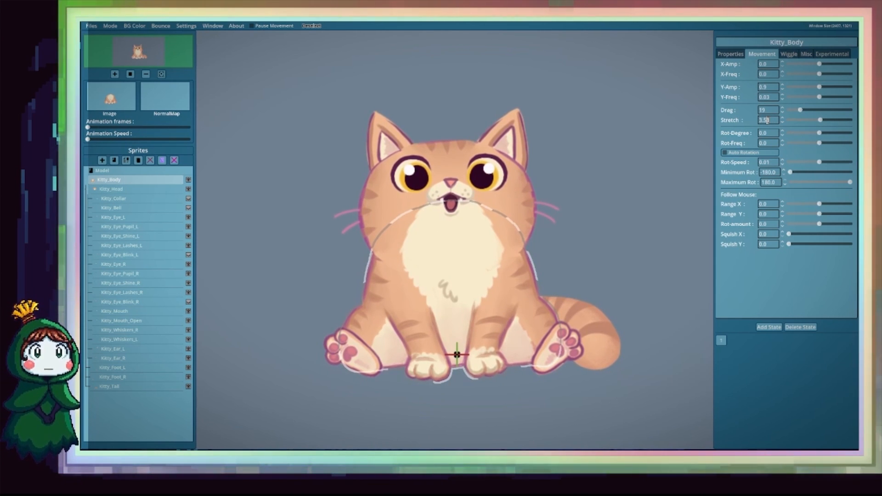
key("BackSpace")
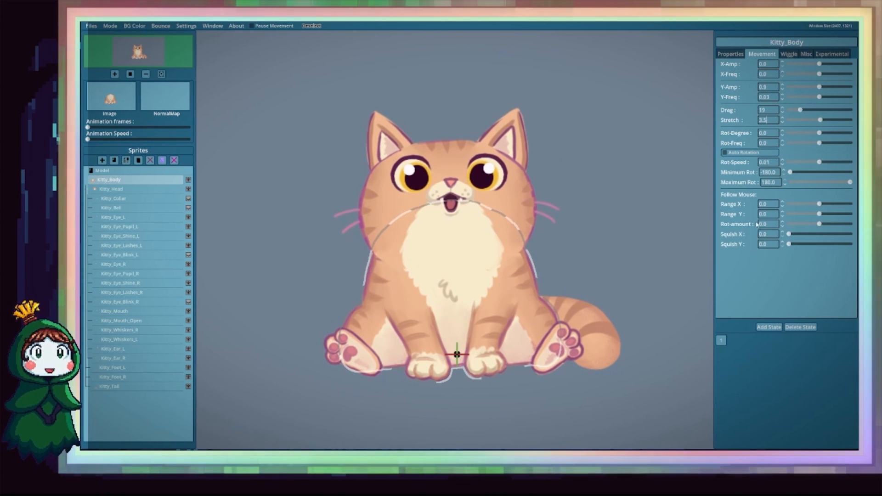
left_click(783, 222)
left_click(782, 222)
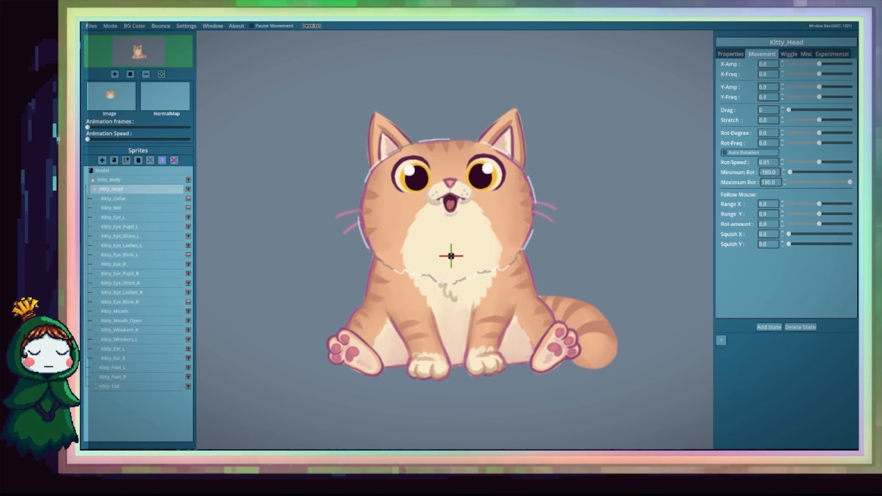
Make Kitty_Head follow the mouse with Range X 0.03 and Range Y 4.07.
left_click(782, 202)
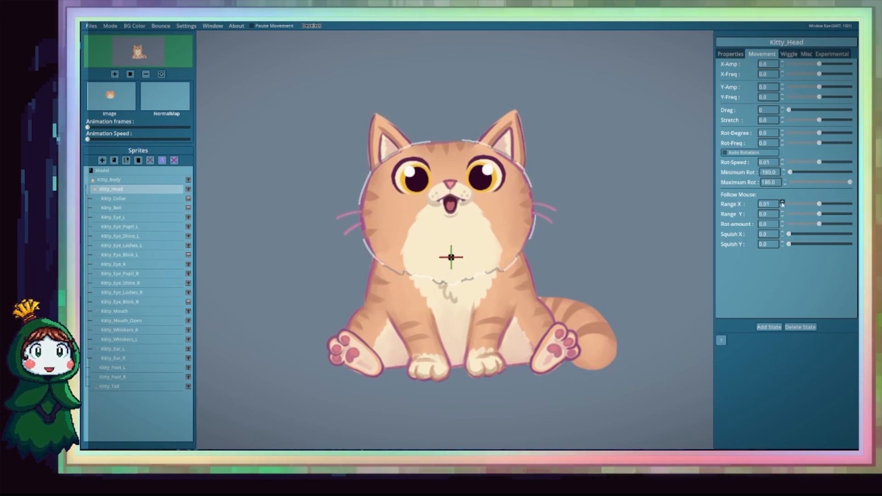
left_click(783, 202)
left_click(783, 202)
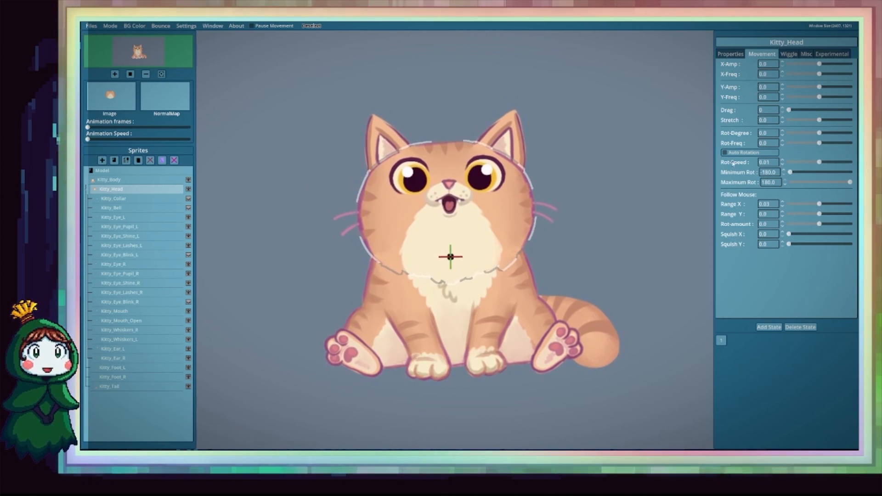
left_click(783, 211)
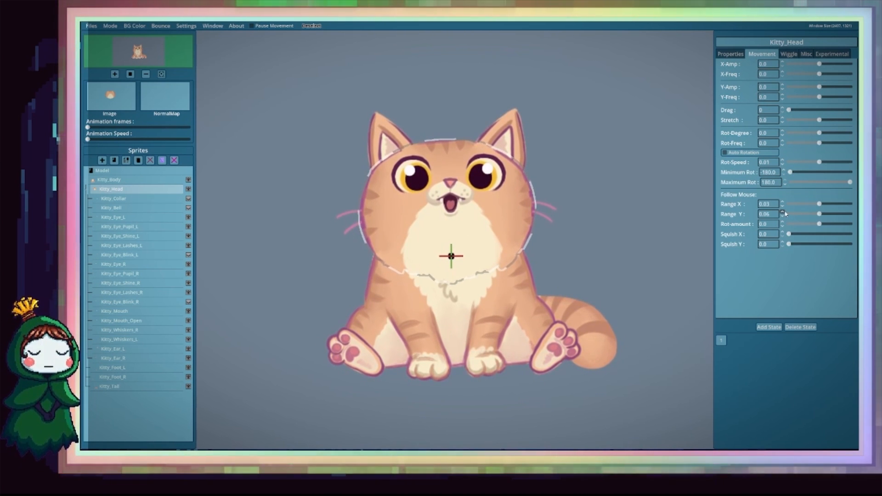
left_click(782, 211)
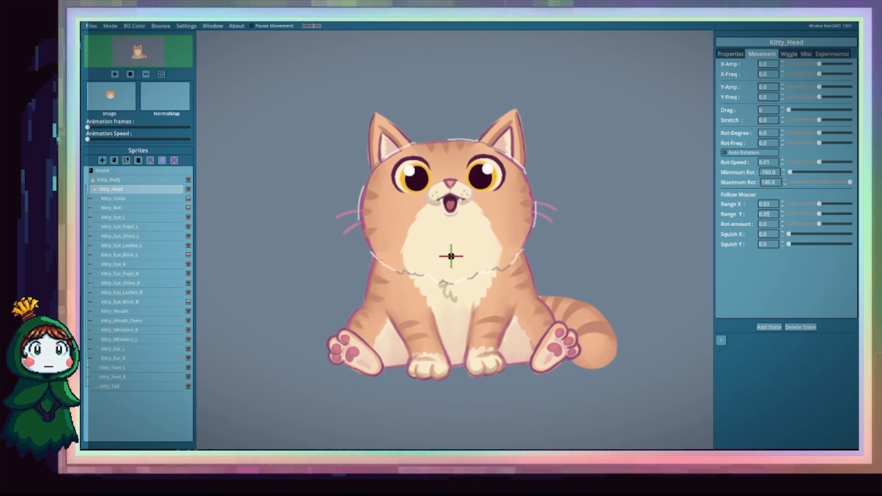
left_click_drag(769, 214, 725, 219)
type("4")
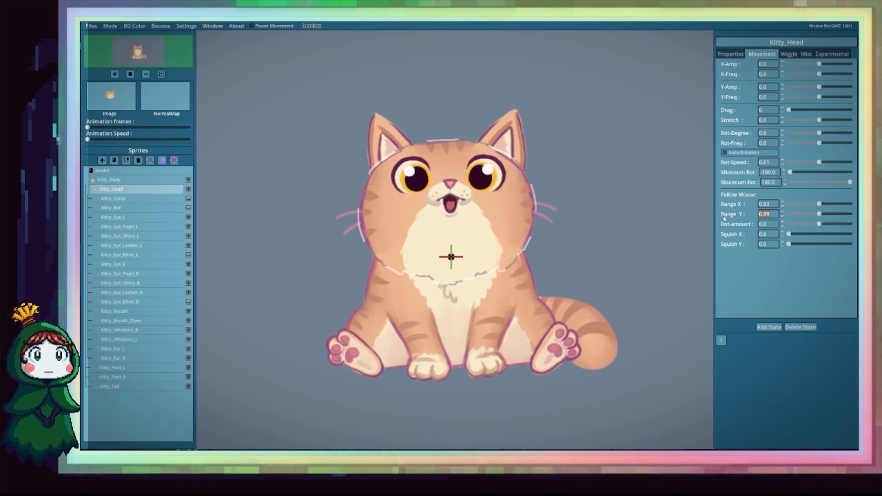
key("Return")
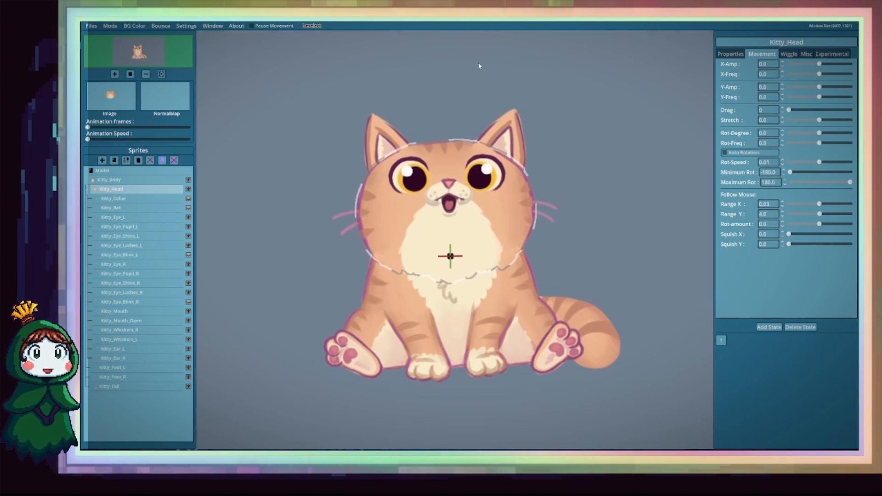
left_click(782, 212)
left_click(783, 211)
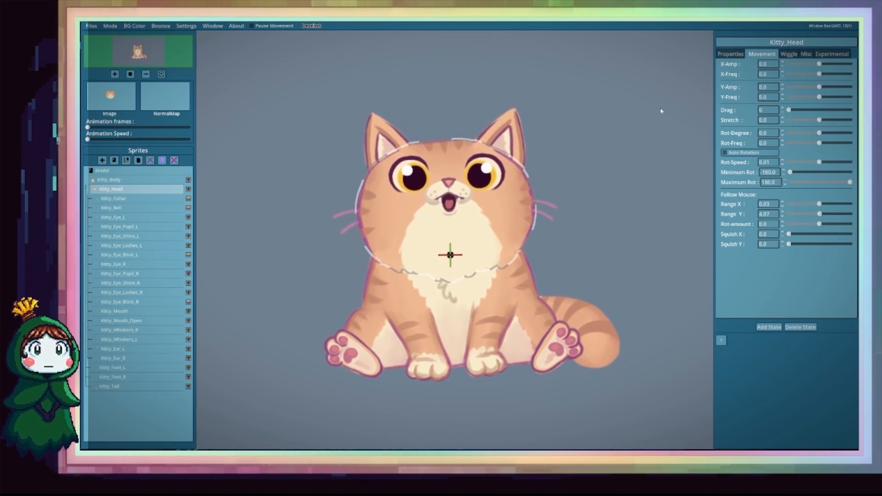
Set Kitty_Head's mouse-following Rot-amount to 0.075 so the head tilts with the cursor.
left_click(782, 222)
left_click(782, 221)
left_click(782, 222)
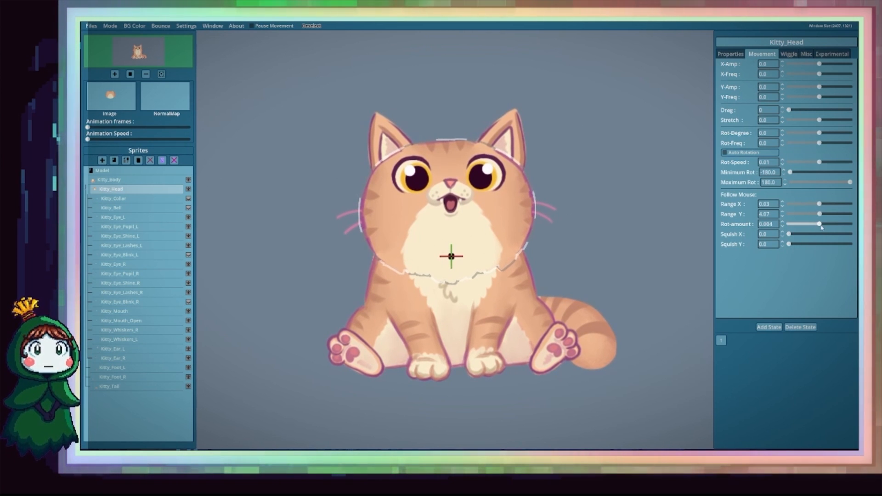
left_click_drag(821, 226, 822, 226)
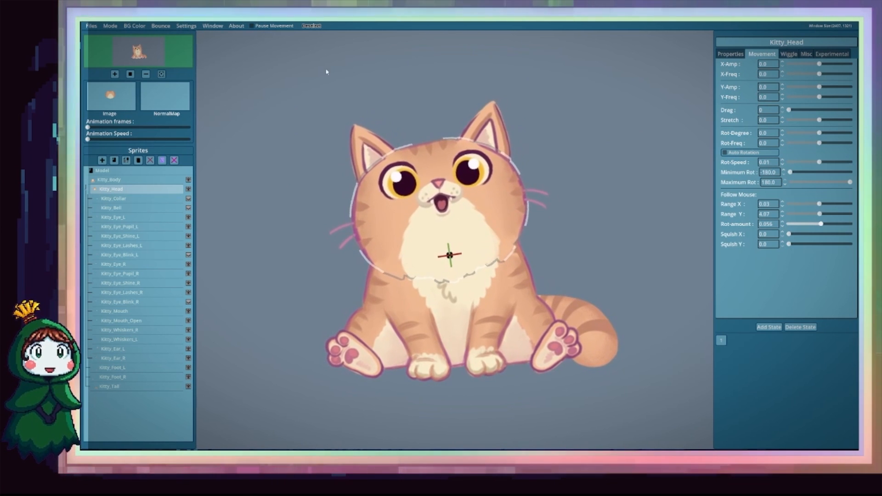
left_click(783, 223)
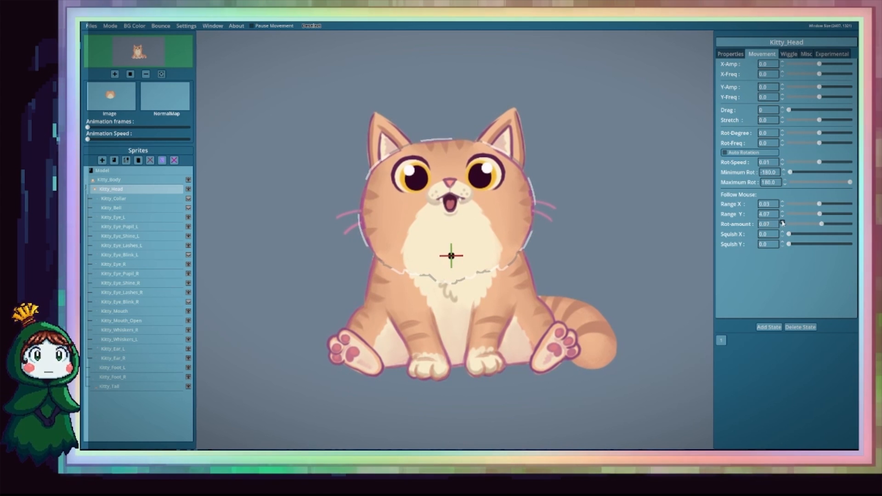
type("5")
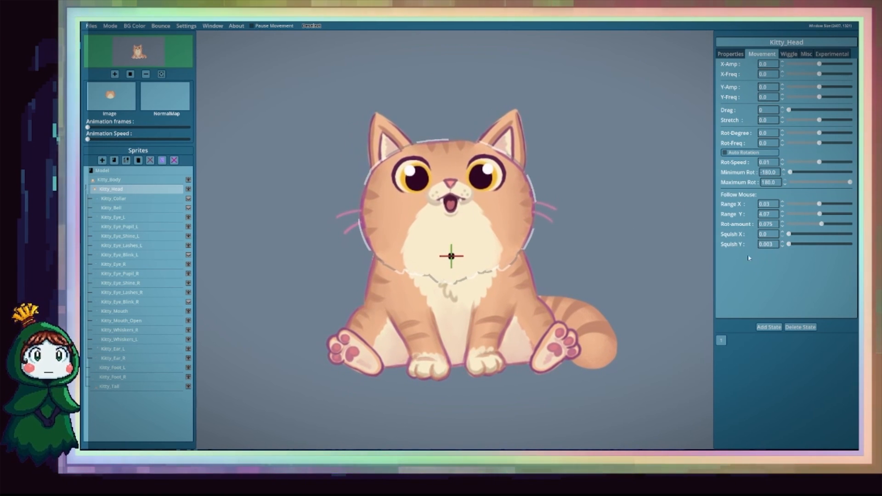
Turn on Wiggle Sprite and Wiggle Physics for Kitty_Tail with Wiggle-Amp 0.04 and Wiggle-Freq 0.09.
left_click(113, 390)
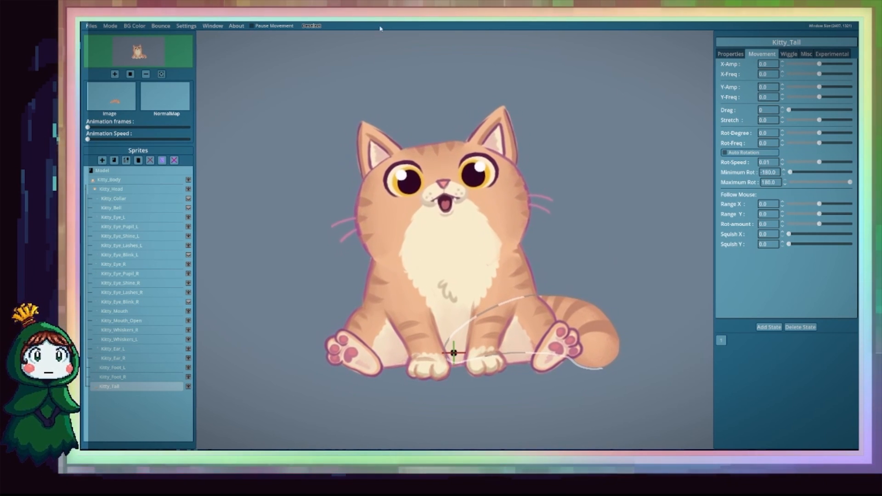
left_click(730, 54)
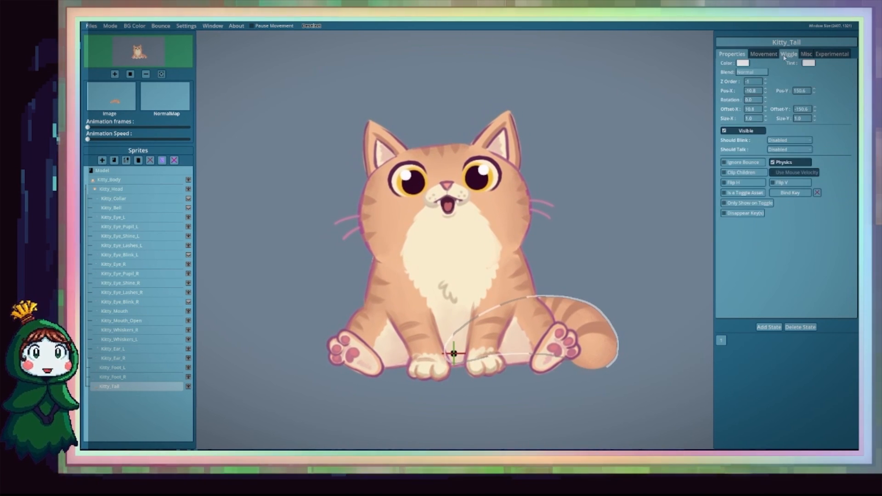
left_click(785, 55)
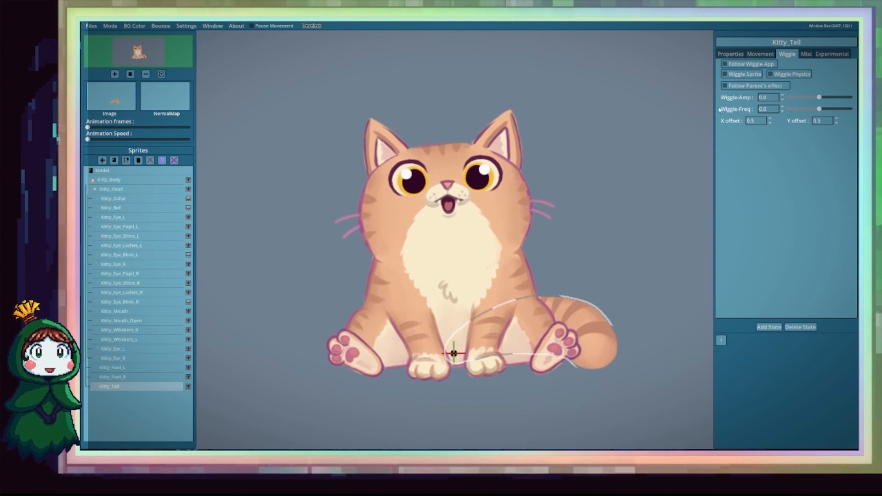
left_click(782, 95)
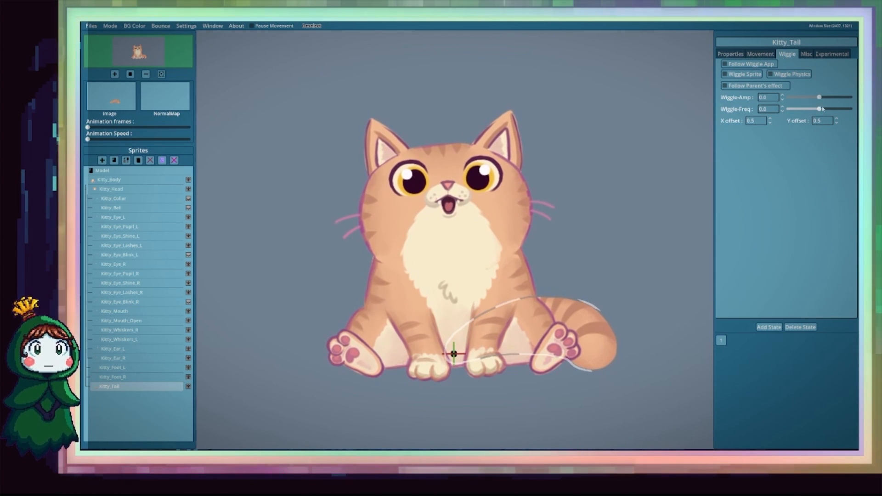
left_click(782, 106)
left_click(782, 107)
left_click(783, 106)
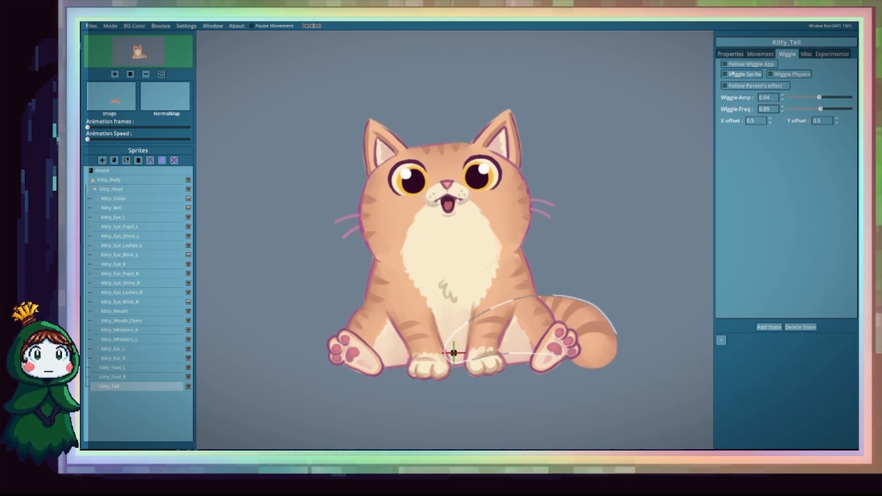
left_click(770, 74)
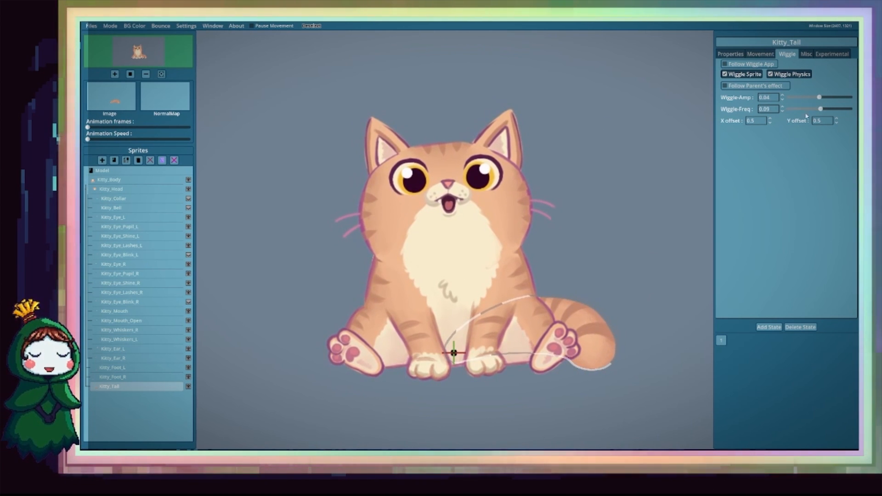
Refine Kitty_Tail's wiggle to Wiggle-Freq 0.03, Wiggle-Amp 0.05 and Y offset 0.7.
left_click(783, 111)
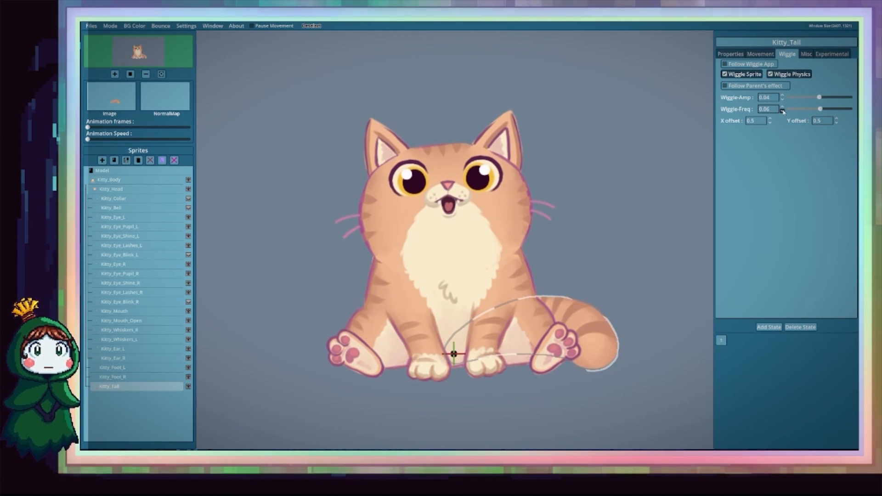
left_click(783, 111)
left_click(783, 111)
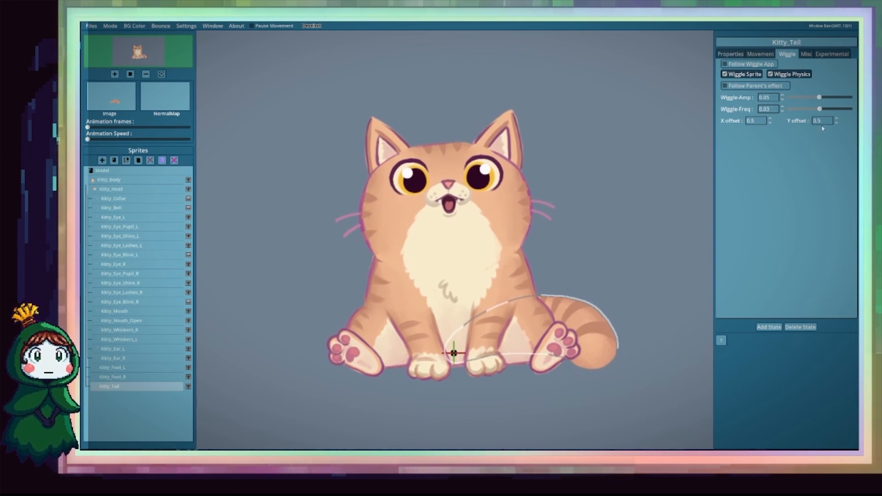
left_click(837, 123)
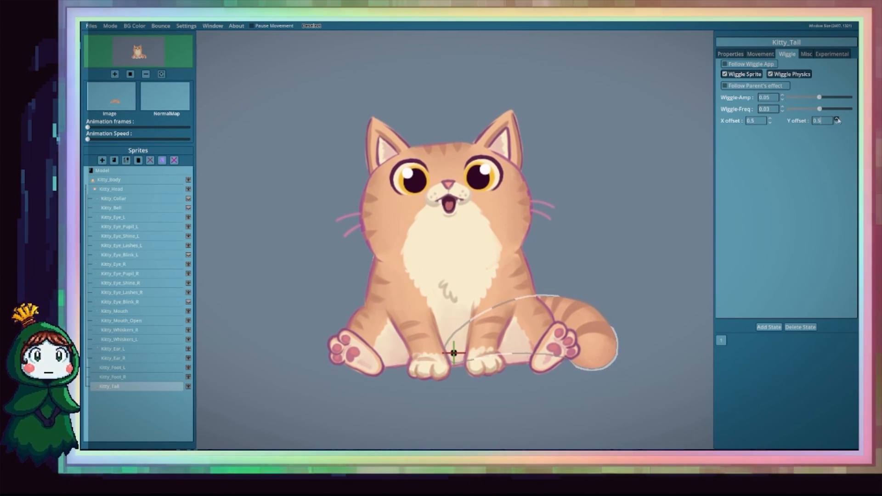
left_click(837, 118)
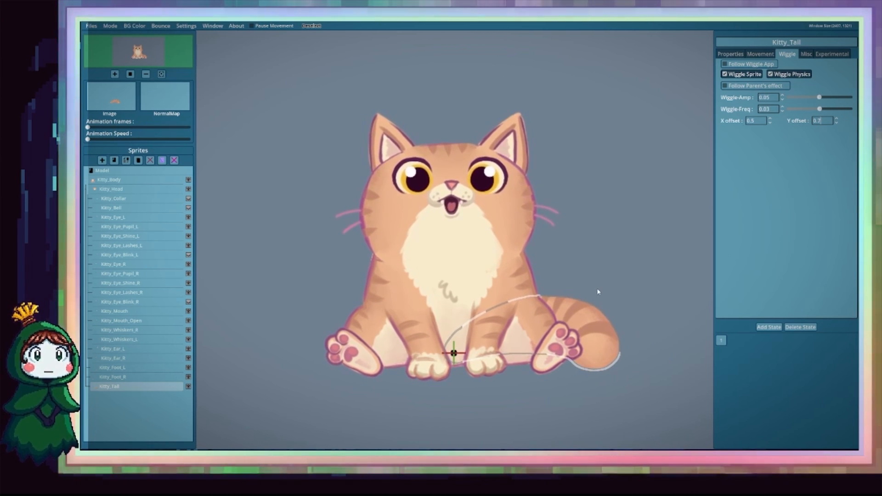
Give Kitty_Foot_L a rocking rotation with Rot-Freq 0.2 and Rot-Degree -6.
left_click(126, 367)
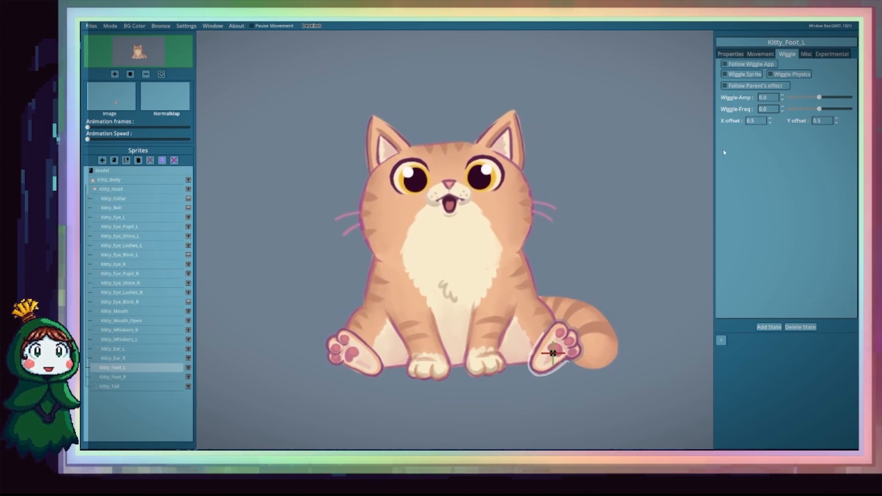
left_click(756, 55)
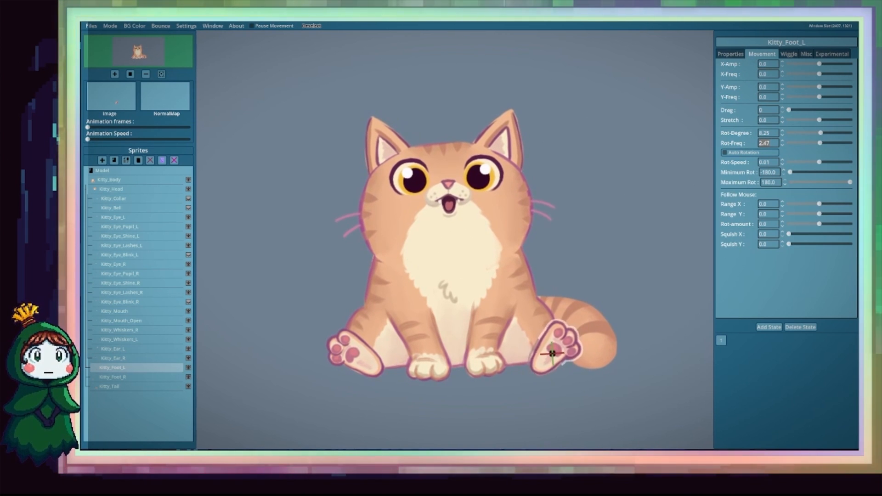
double_click(768, 143)
type("0.2")
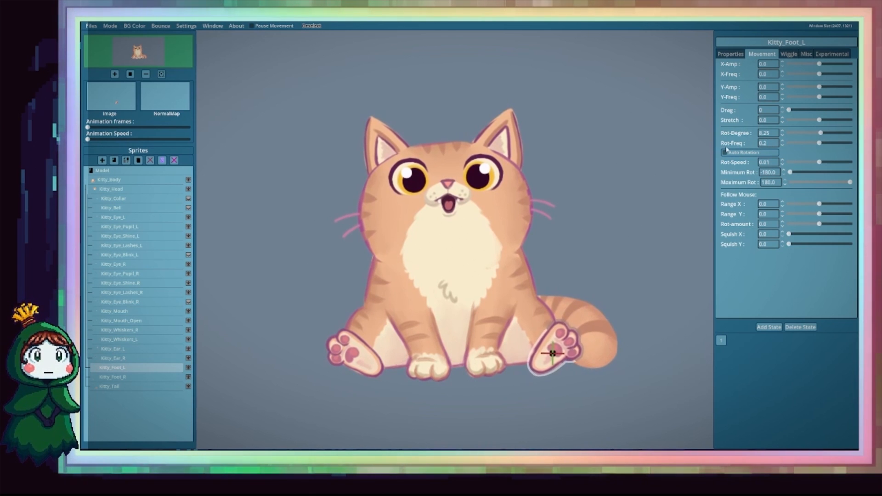
left_click(821, 133)
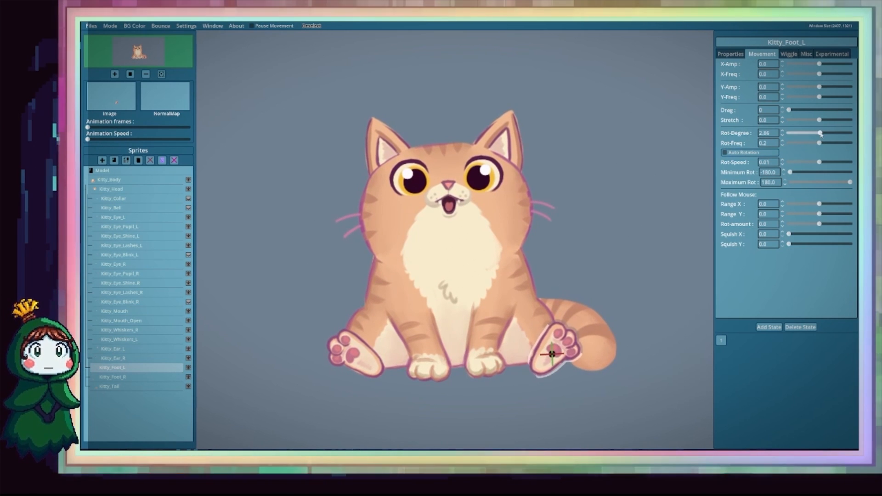
left_click_drag(821, 133, 819, 134)
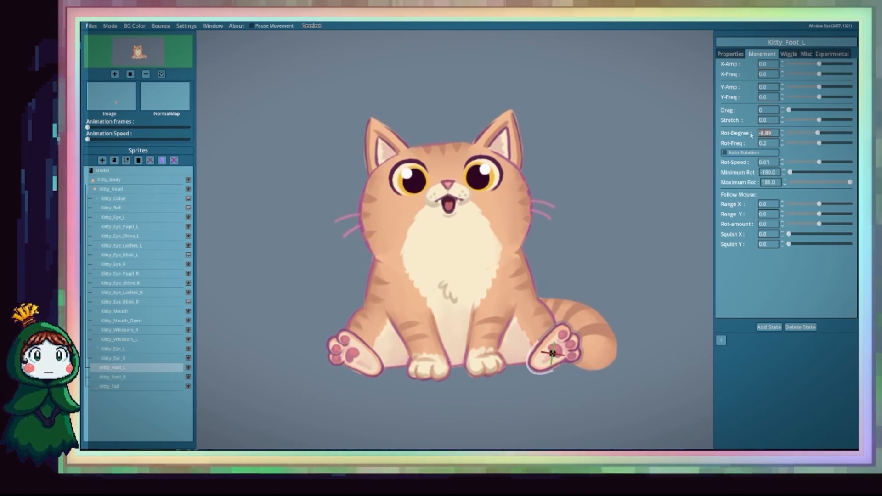
type("-")
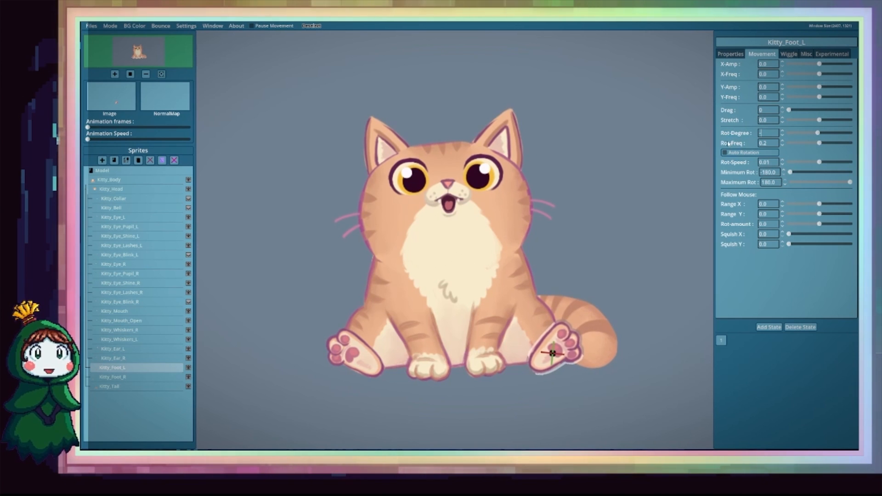
type("6")
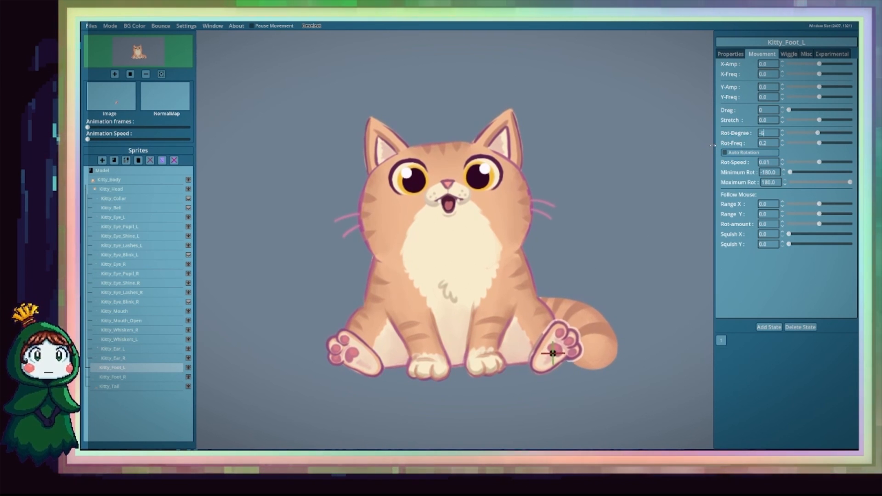
Slow Kitty_Foot_L's rocking by lowering its Rot-Freq in small increments to slightly below 0.05.
key("Return")
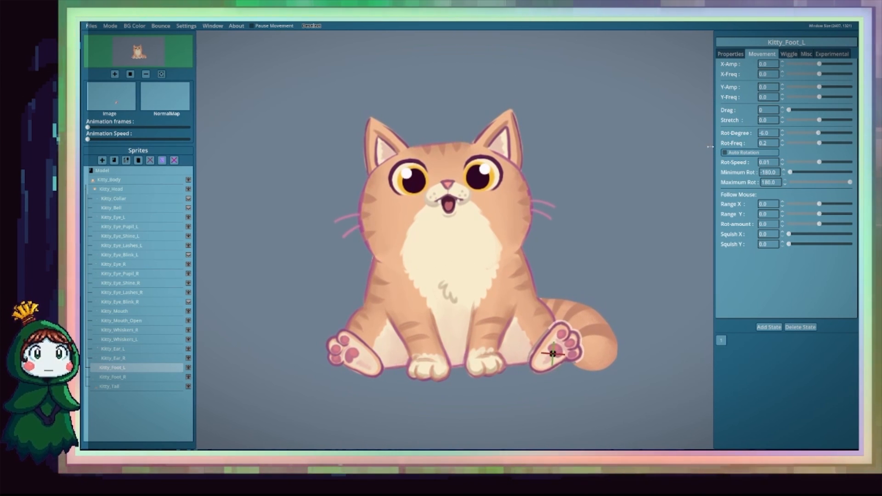
left_click(782, 146)
left_click(782, 146)
left_click(783, 146)
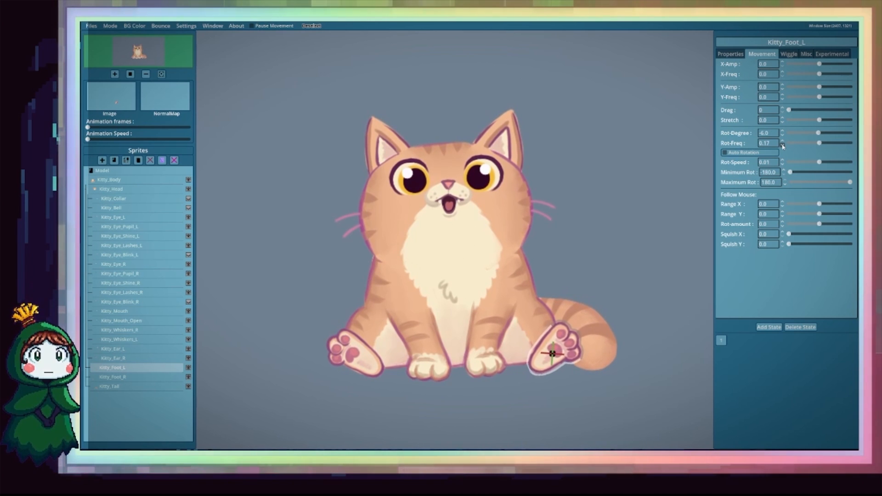
left_click(783, 146)
left_click(783, 146)
left_click(783, 146)
left_click(783, 146)
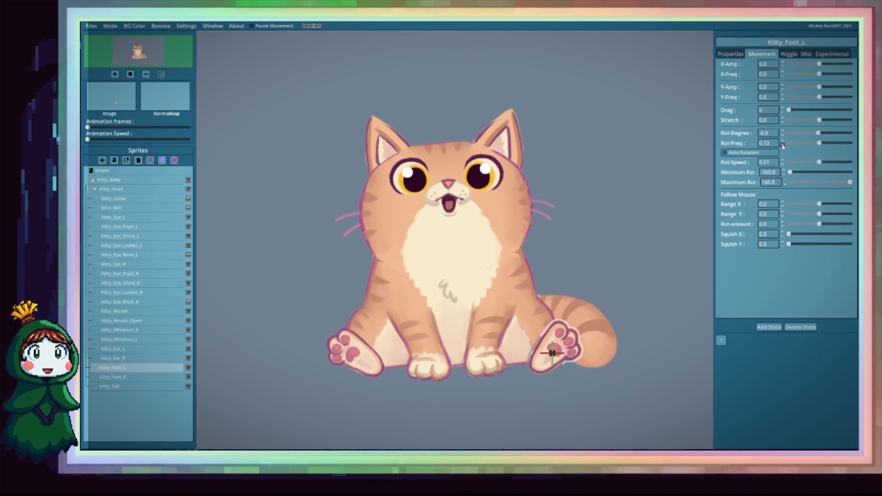
left_click(783, 146)
left_click(782, 146)
left_click(783, 146)
left_click(782, 146)
left_click(783, 146)
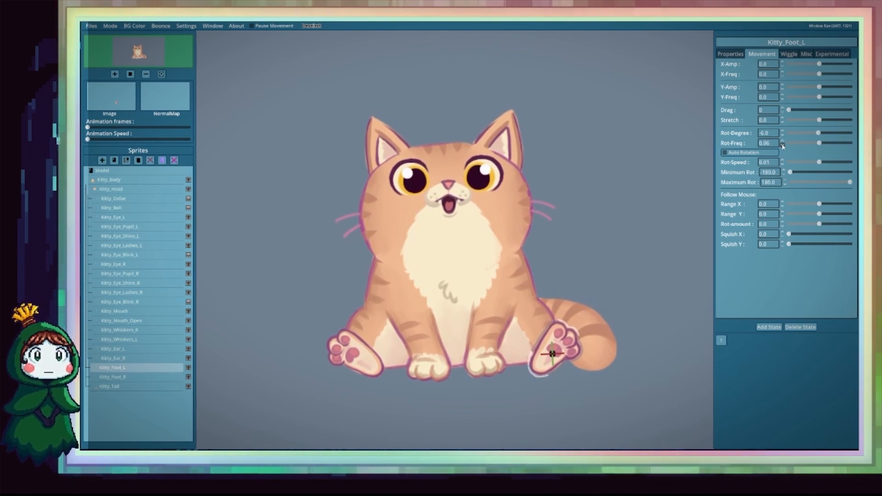
left_click(782, 146)
left_click(783, 146)
left_click(782, 146)
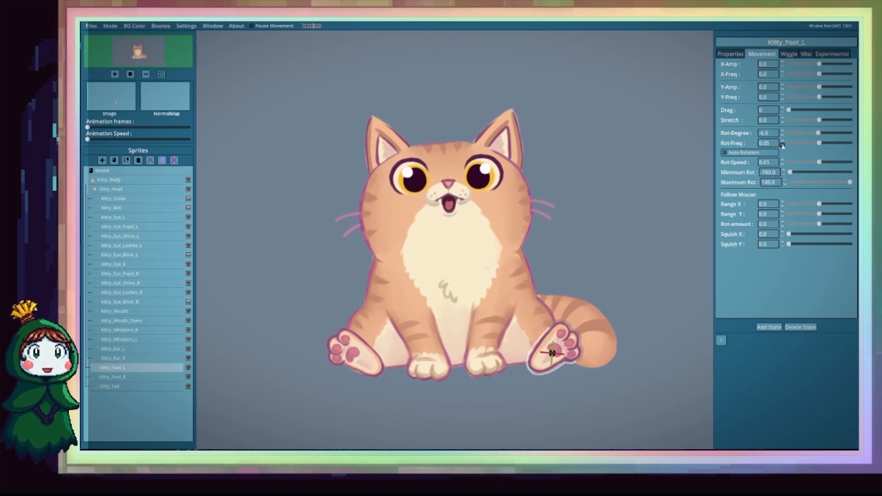
left_click(783, 146)
left_click(783, 146)
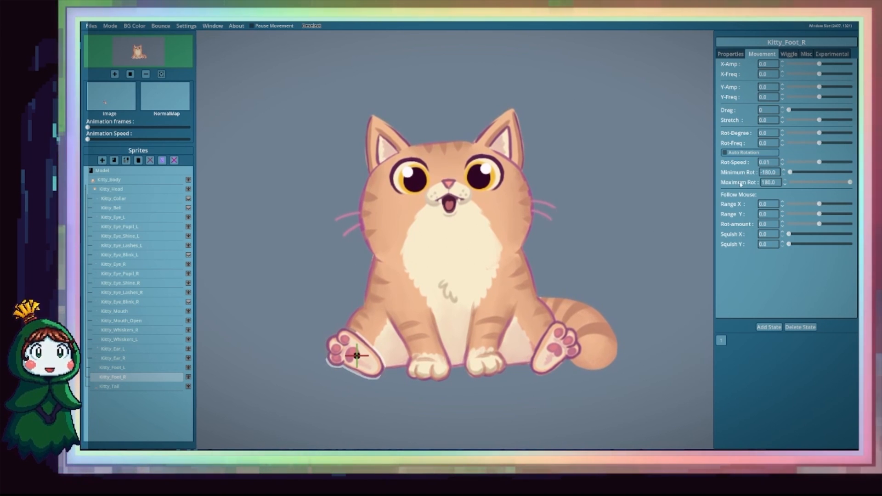
Set Kitty_Foot_R's Rot-Degree to -6.5 for its rocking movement.
left_click_drag(771, 133, 739, 135)
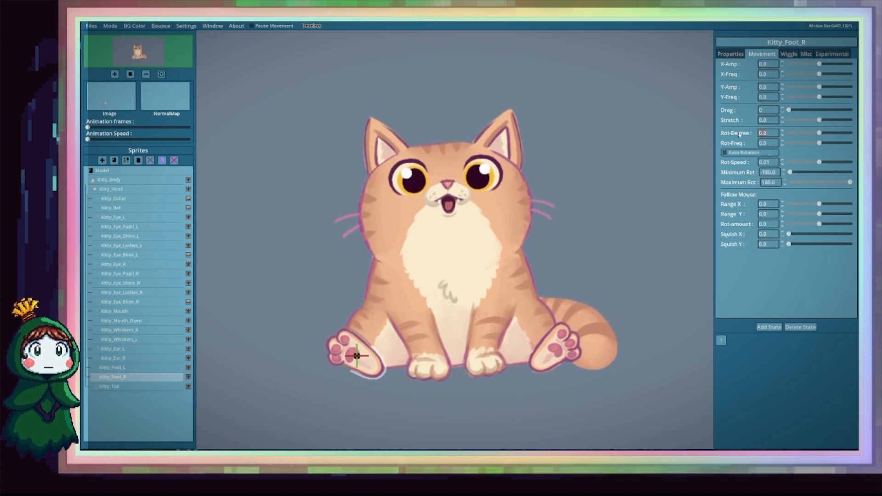
type("-6.5")
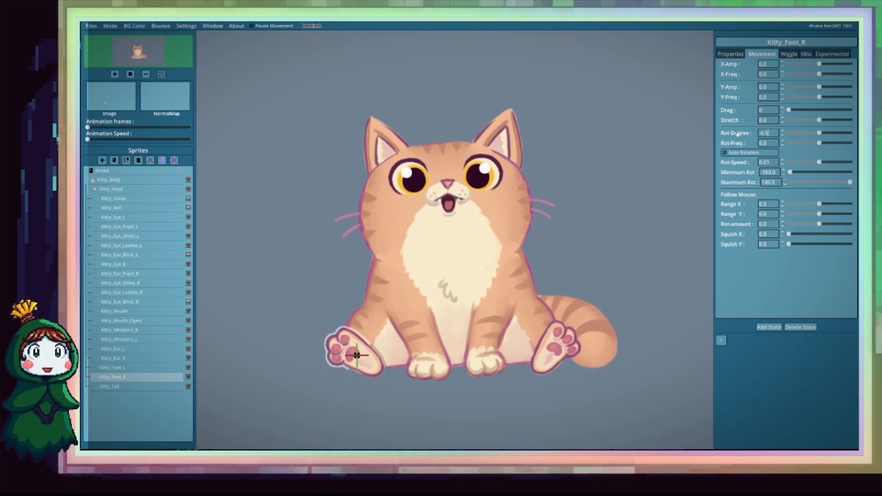
key("Return")
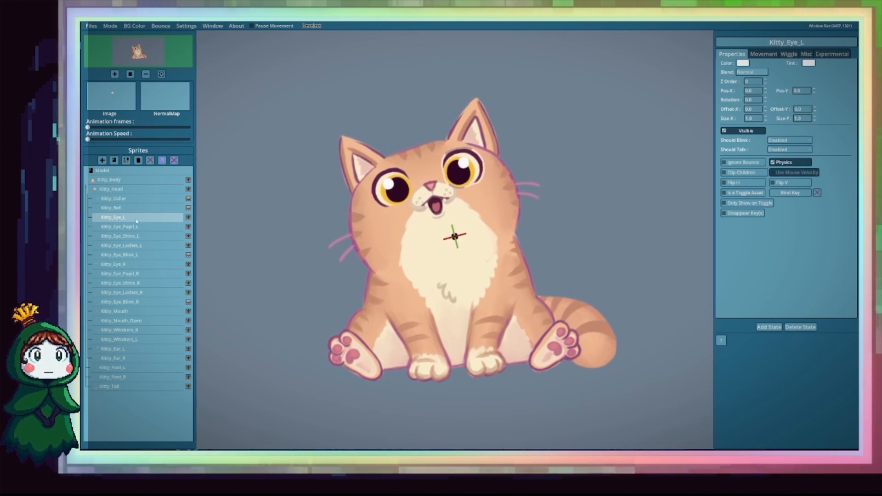
Set Should Blink to Eye Open for both Kitty_Eye_L and Kitty_Eye_Pupil_L.
left_click(799, 141)
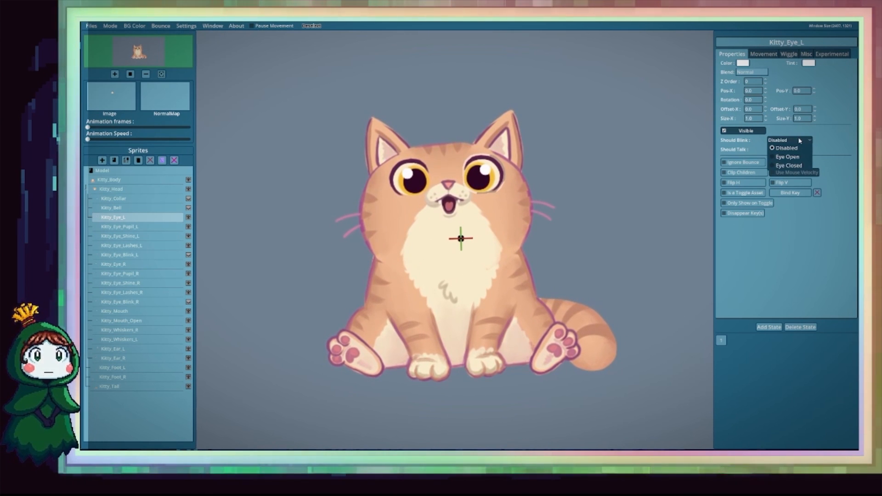
left_click(735, 142)
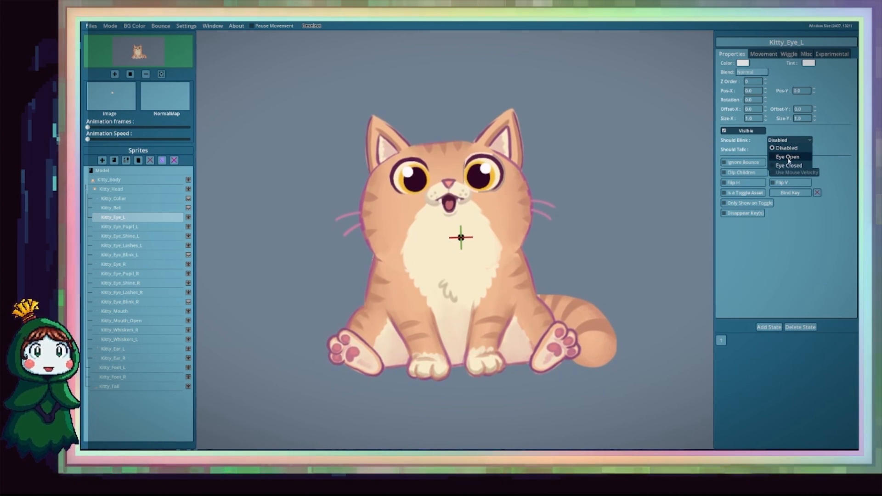
left_click(788, 157)
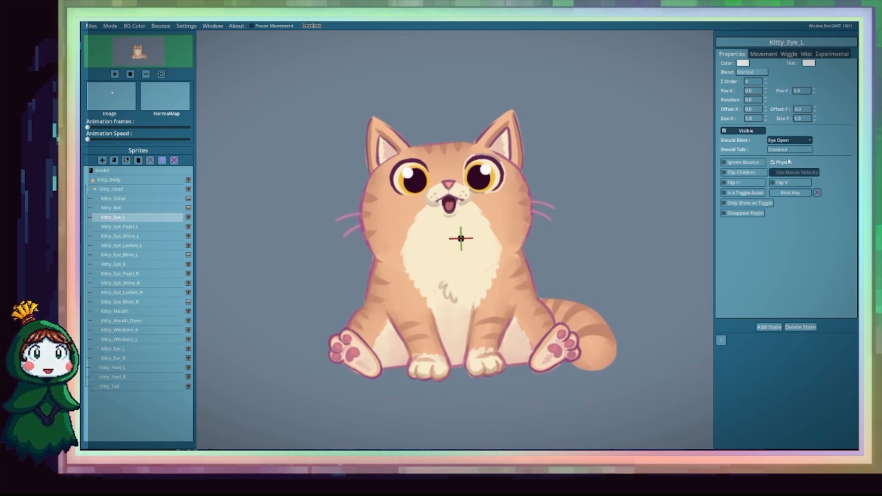
left_click(120, 226)
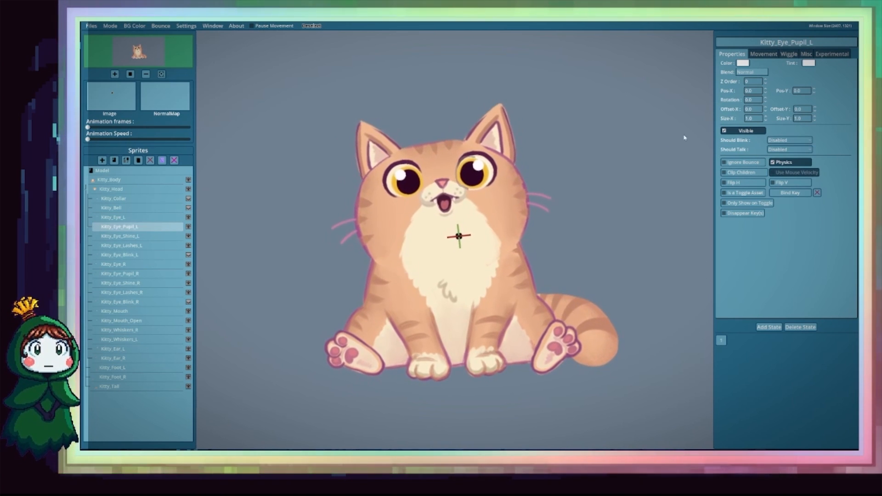
left_click(779, 143)
left_click(787, 157)
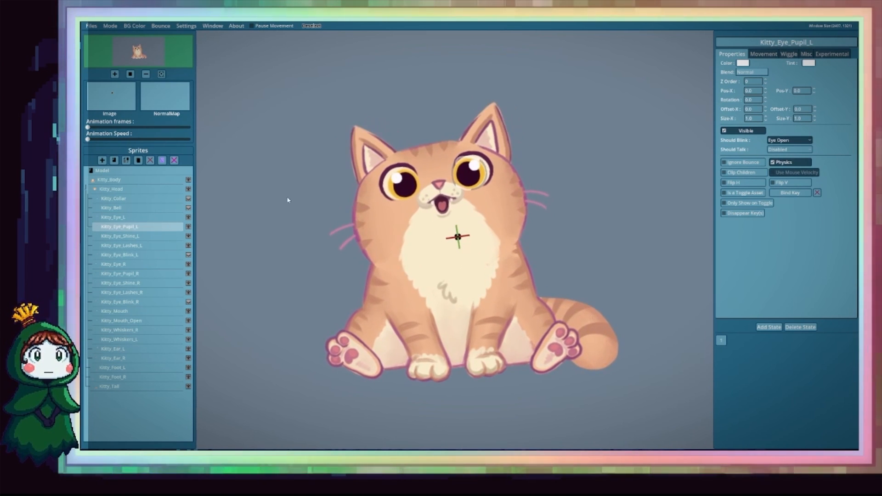
Set Should Blink to Eye Open for both Kitty_Eye_Shine_L and Kitty_Eye_Lashes_L.
left_click(121, 236)
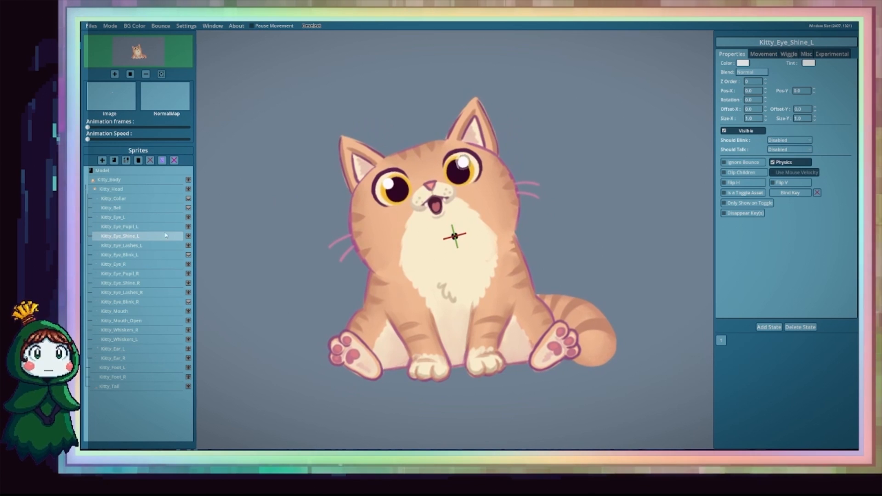
left_click(789, 140)
left_click(789, 158)
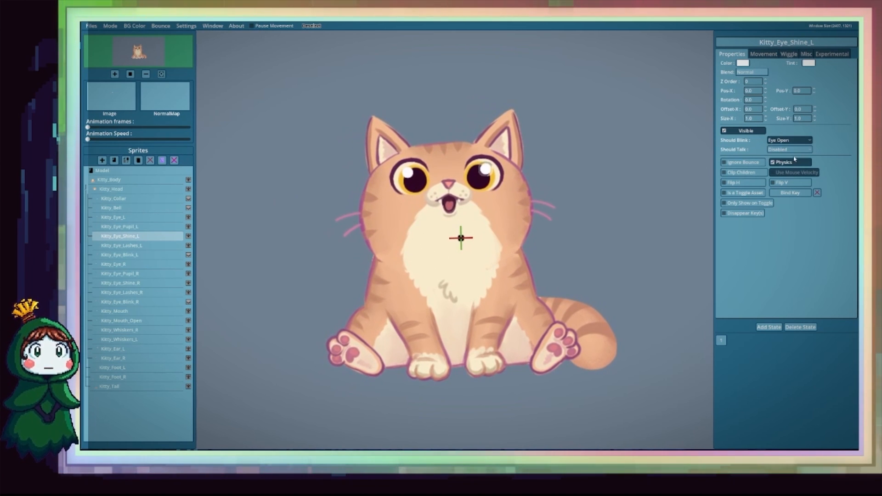
left_click(148, 246)
left_click(789, 140)
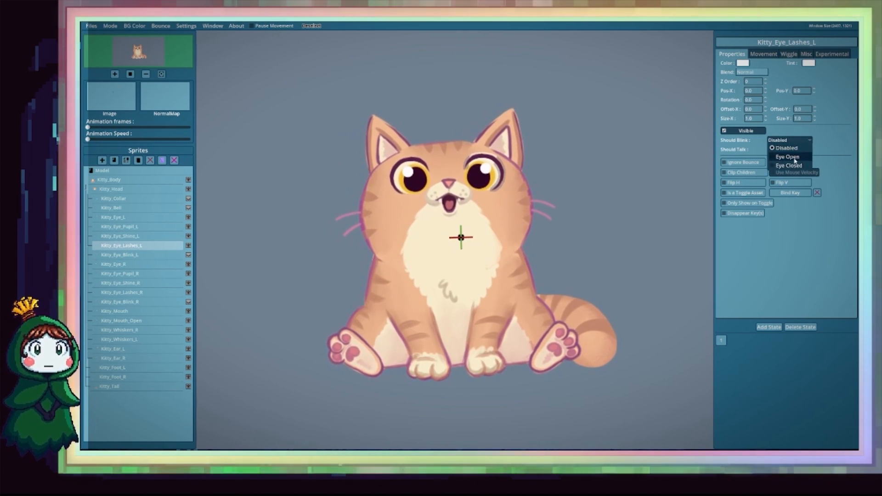
left_click(794, 159)
Set Kitty_Eye_Blink_L's Should Blink to Eye Closed and make the sprite visible.
left_click(148, 256)
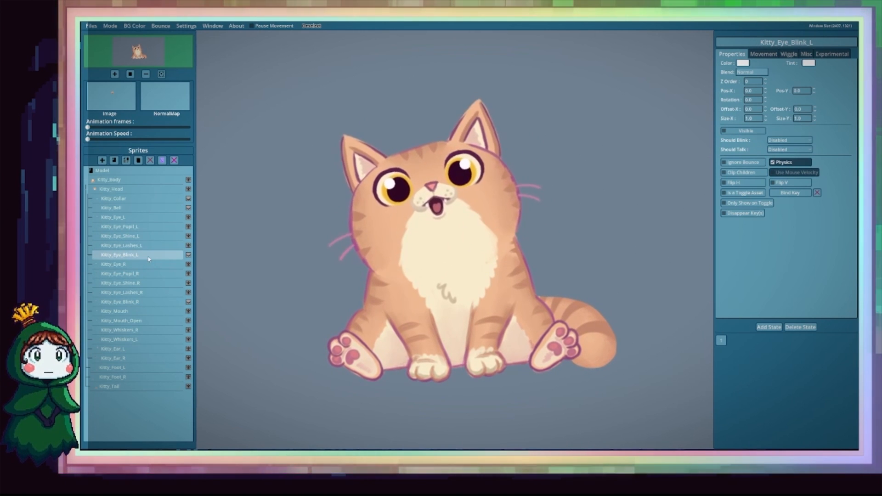
left_click(799, 141)
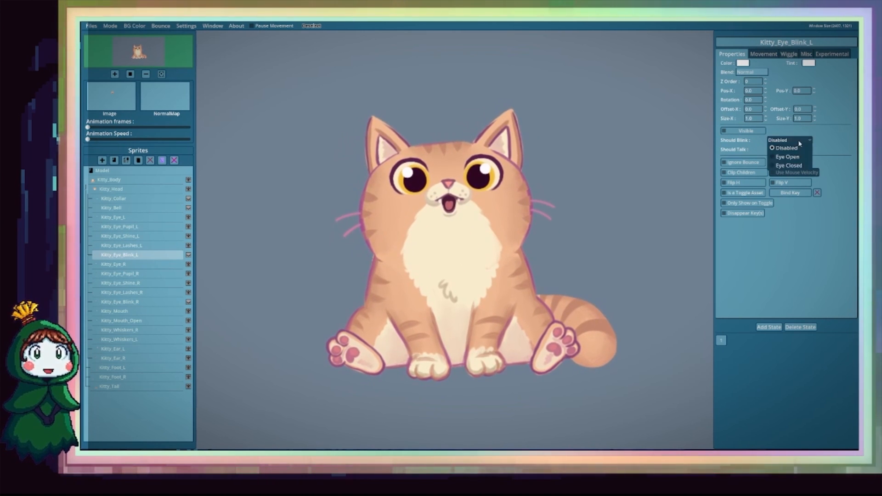
left_click(789, 165)
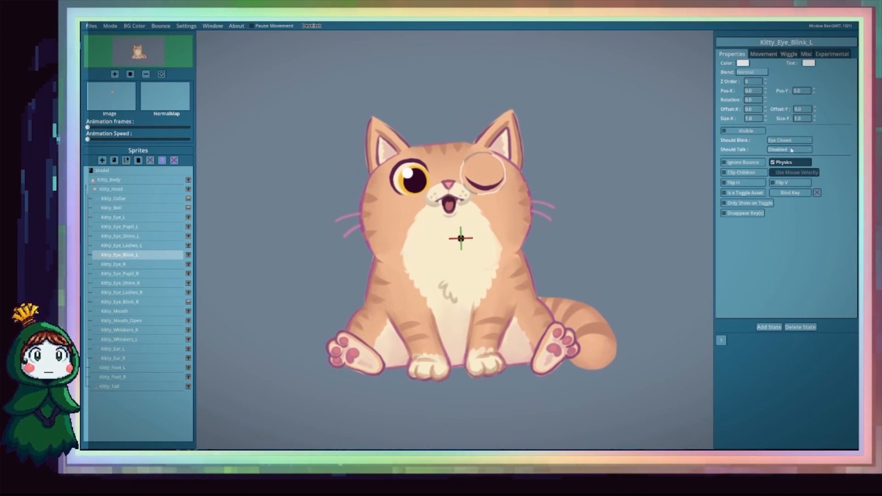
Set Should Blink to Eye Open for both Kitty_Eye_R and Kitty_Eye_Pupil_R.
left_click(115, 265)
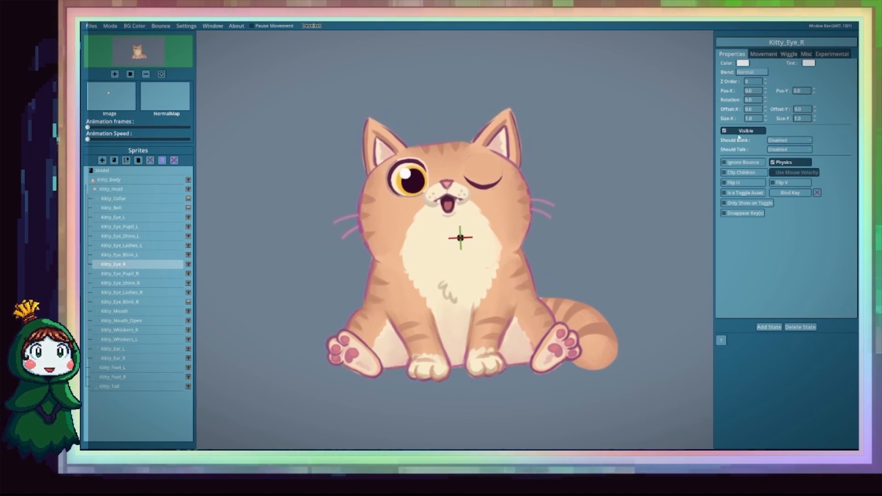
left_click(803, 141)
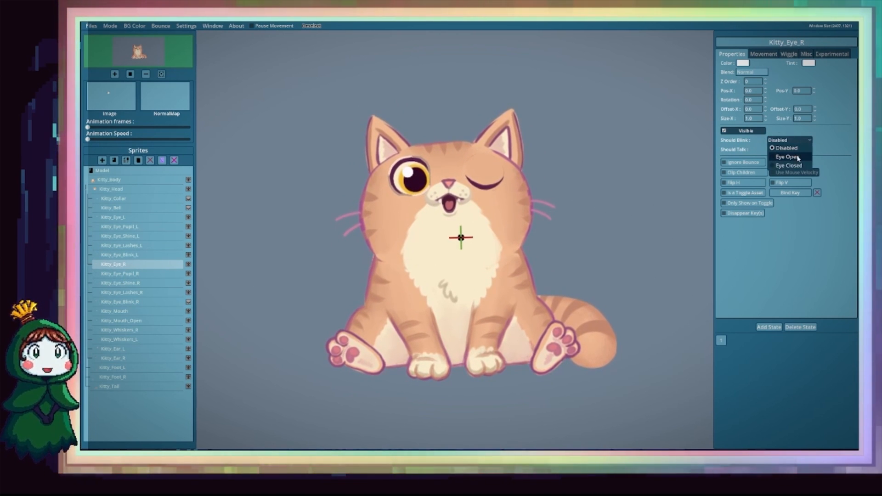
left_click(787, 157)
left_click(121, 273)
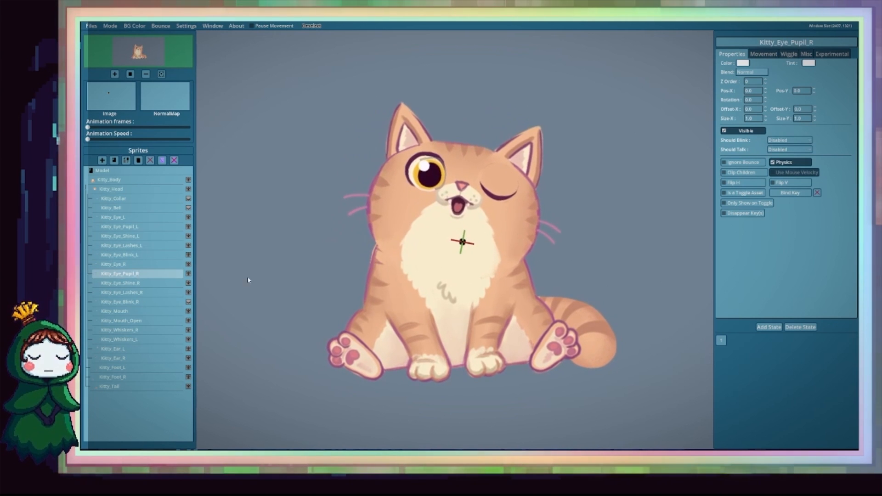
left_click(794, 141)
left_click(787, 157)
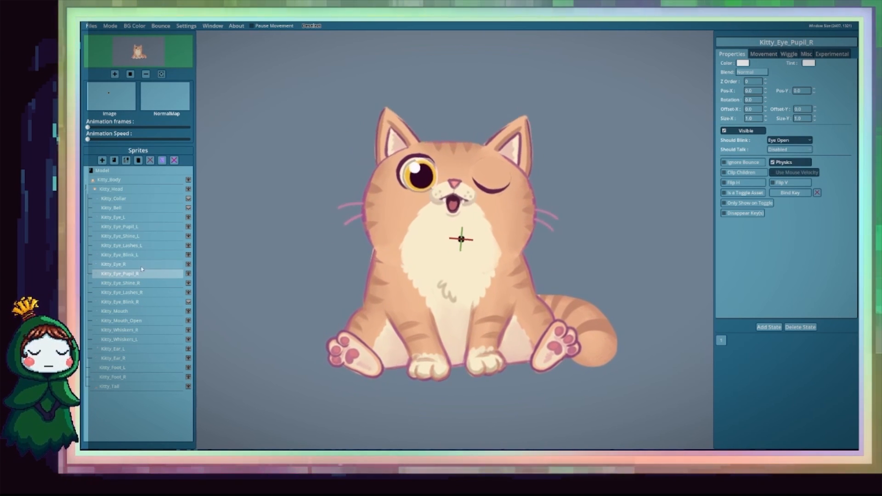
Set Should Blink to Eye Open for both Kitty_Eye_Shine_R and Kitty_Eye_Lashes_R.
left_click(142, 284)
left_click(780, 141)
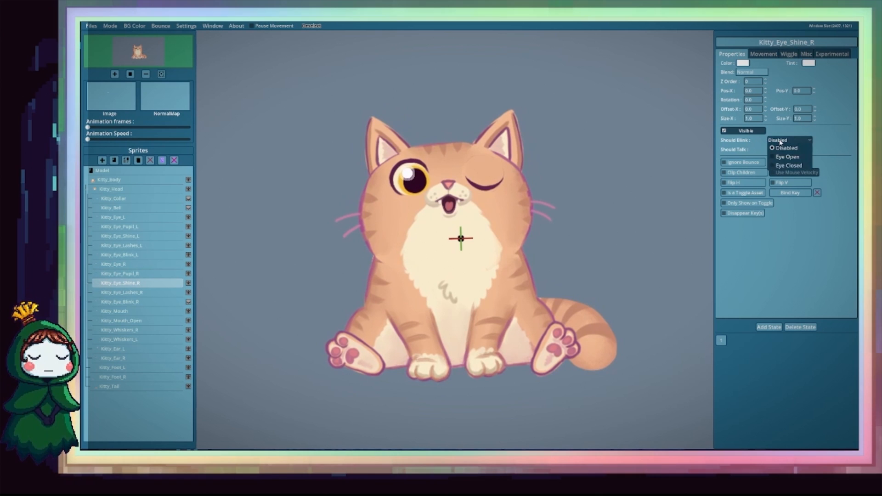
left_click(787, 166)
left_click(129, 294)
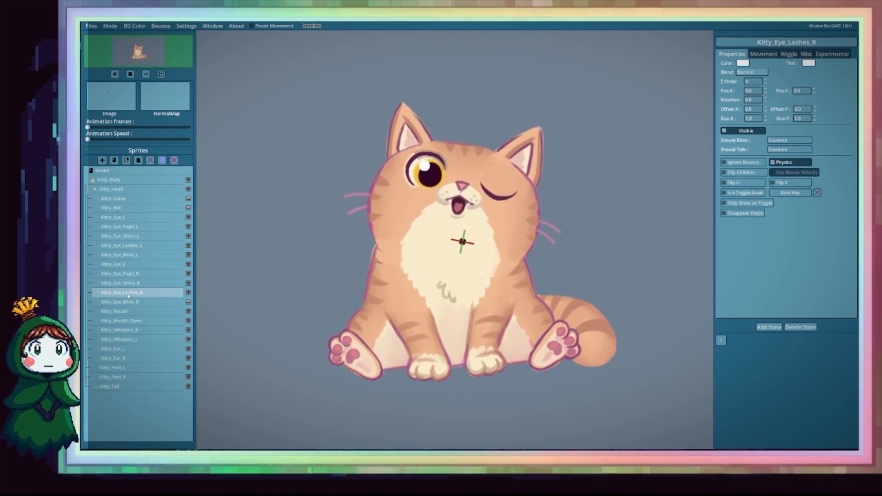
left_click(789, 140)
left_click(787, 157)
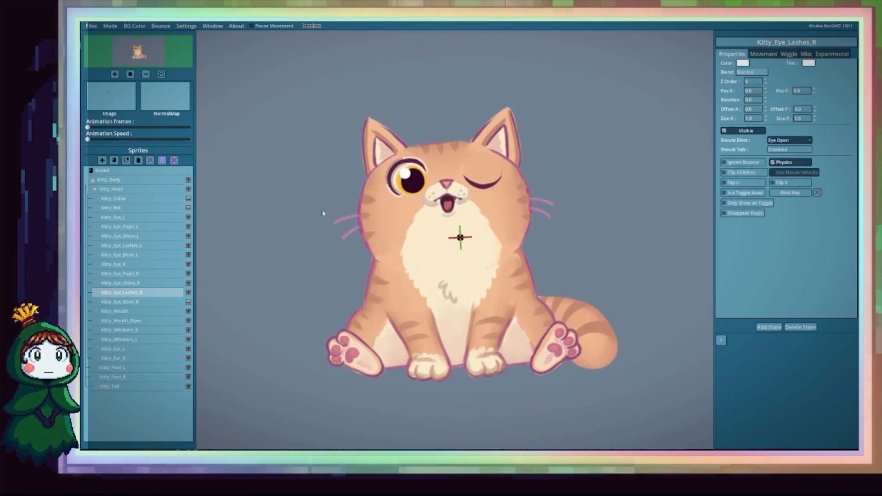
Make Kitty_Eye_Blink_R visible and set its Should Blink to Eye Closed.
left_click(128, 303)
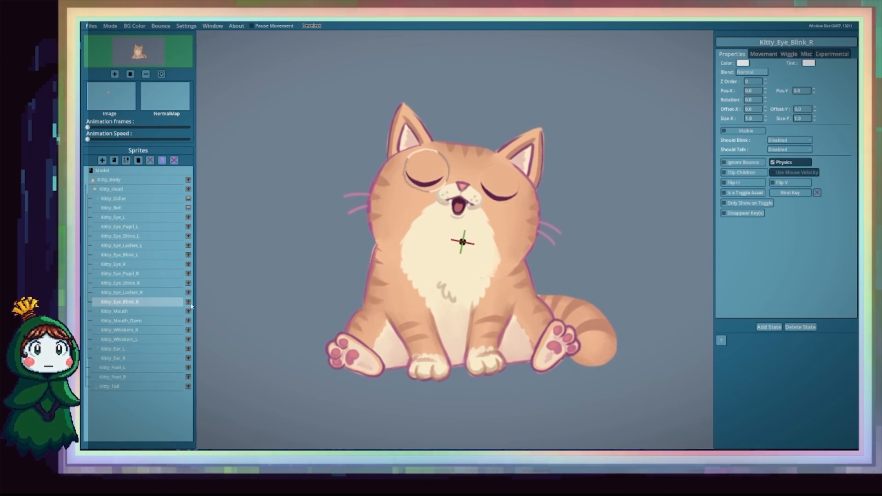
left_click(789, 140)
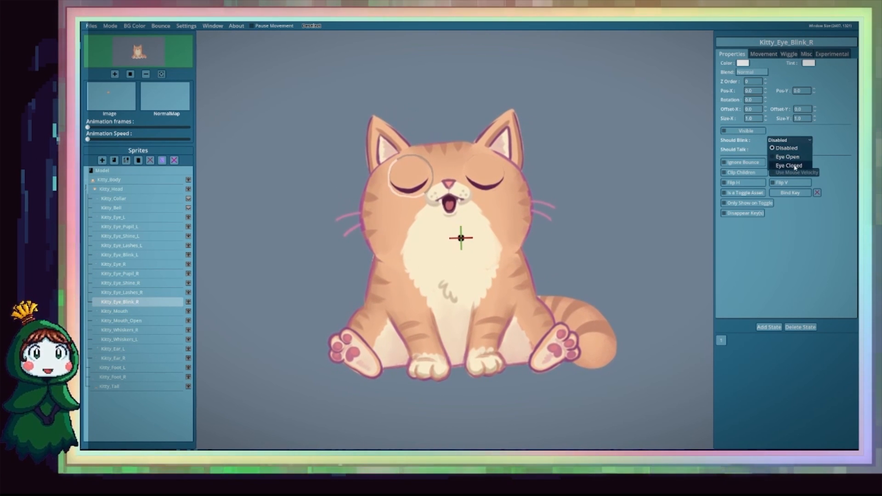
left_click(795, 166)
Set the model's Blink Speed to 1.8 and Blink Chance to 2.0.
left_click(832, 54)
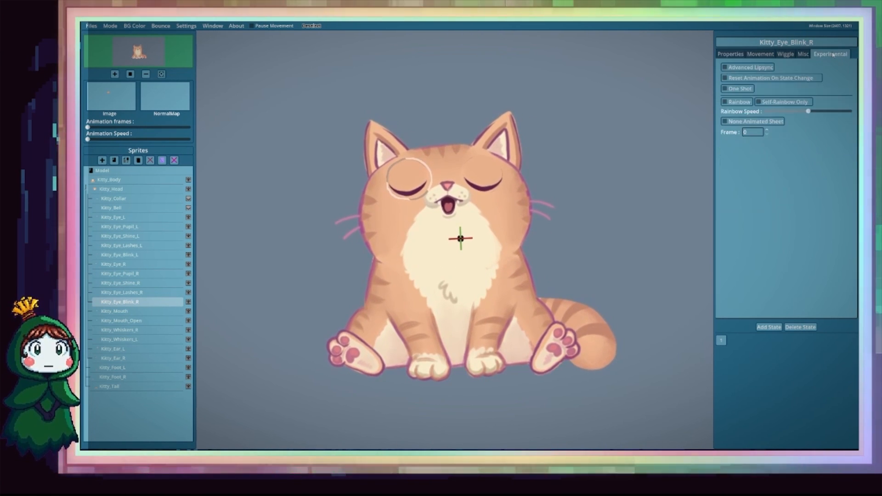
left_click(805, 54)
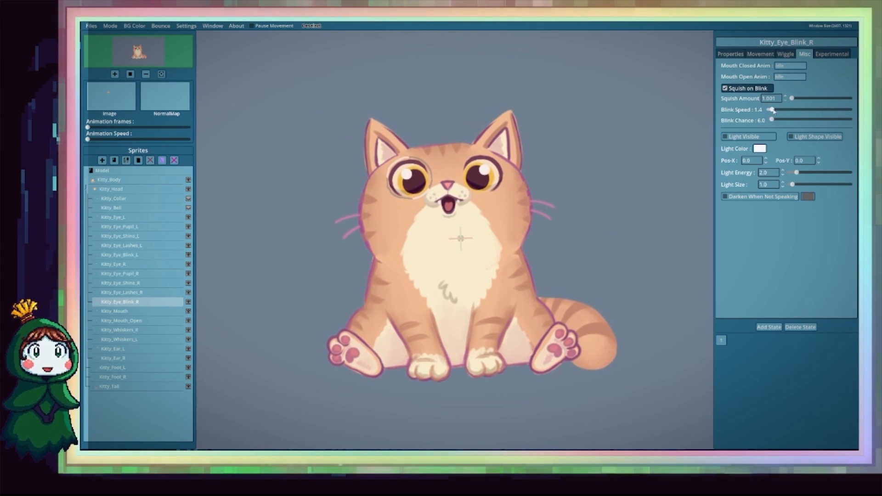
left_click_drag(773, 110, 776, 110)
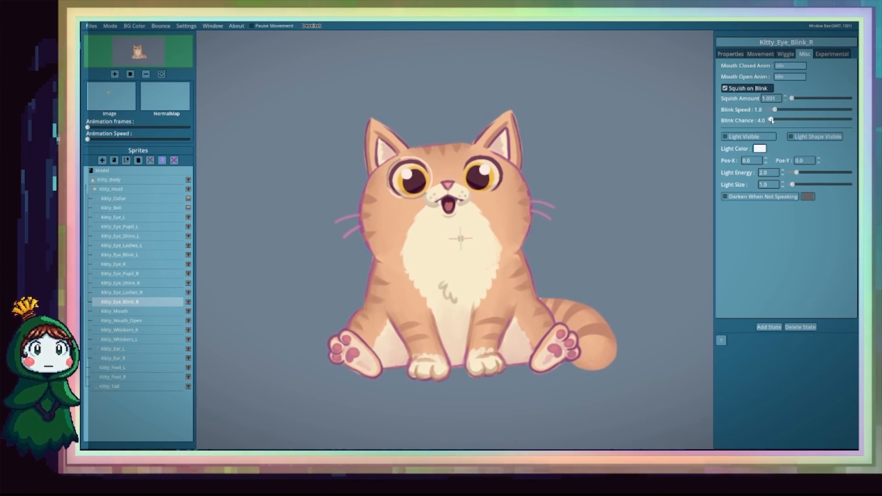
left_click_drag(771, 121, 770, 120)
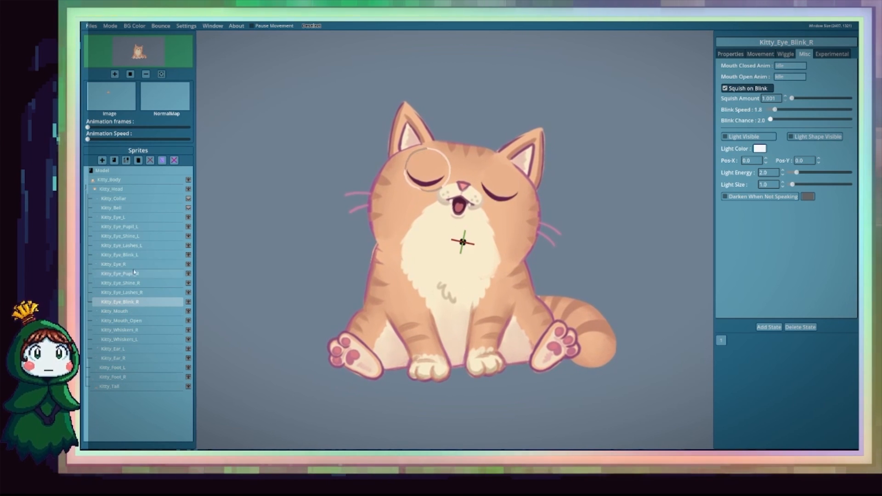
Set Kitty_Whiskers_R's mouse-following Rot-amount to 0.016 and both Squish X and Squish Y to 0.004.
left_click(119, 330)
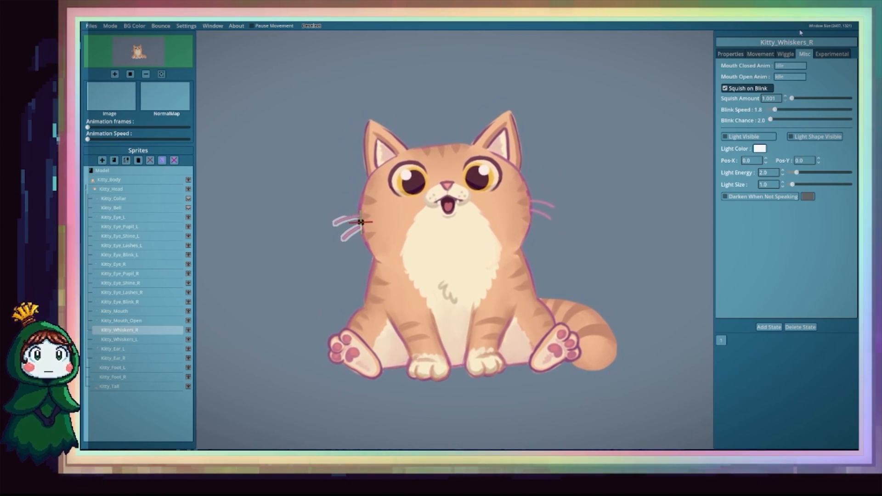
left_click(769, 54)
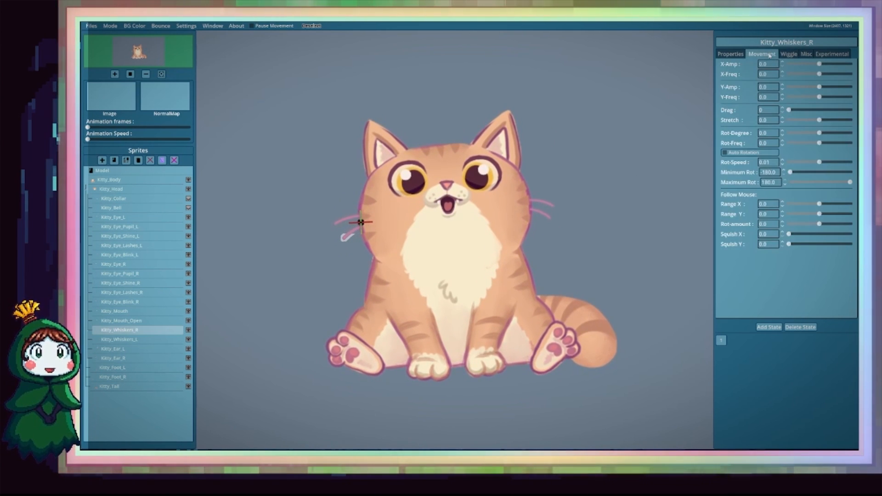
left_click(735, 54)
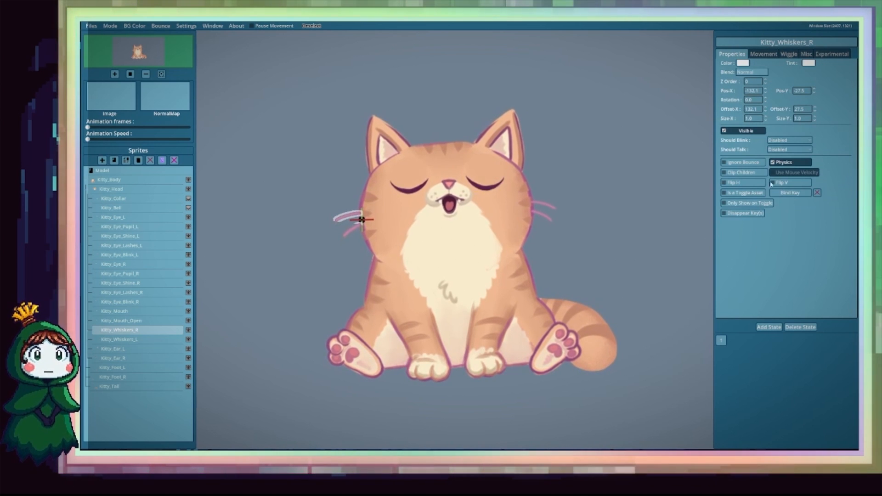
left_click(783, 163)
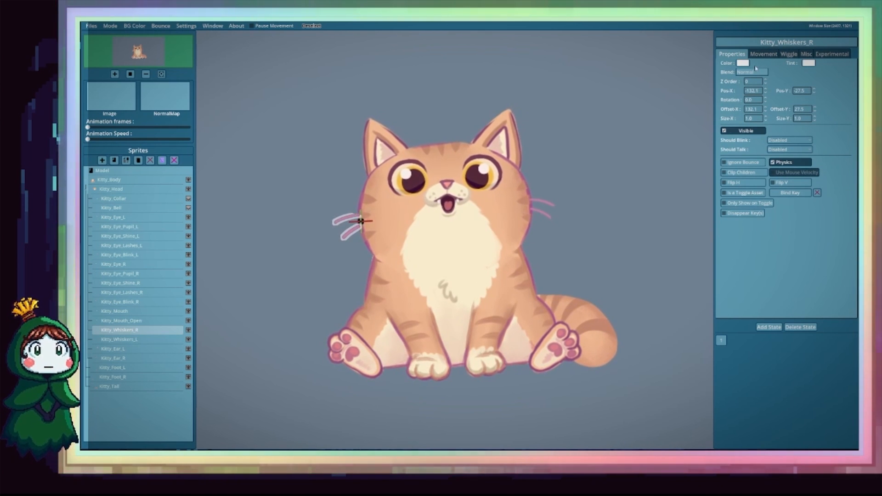
left_click(766, 55)
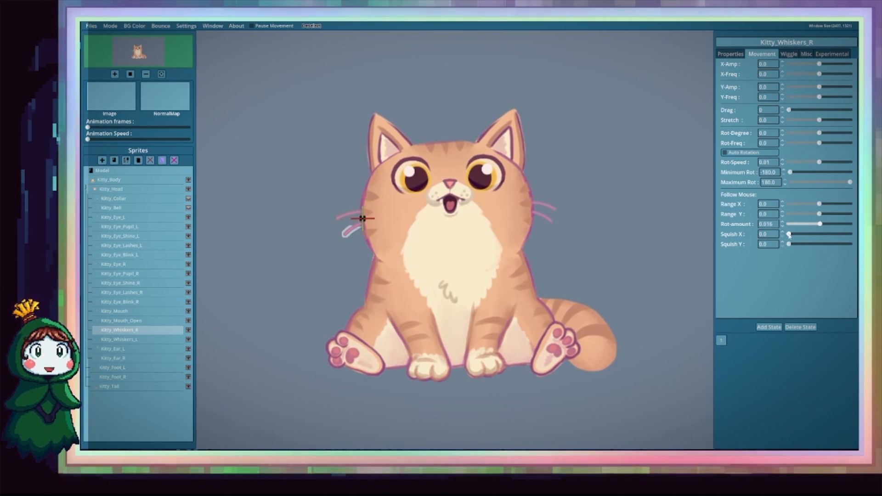
left_click(789, 234)
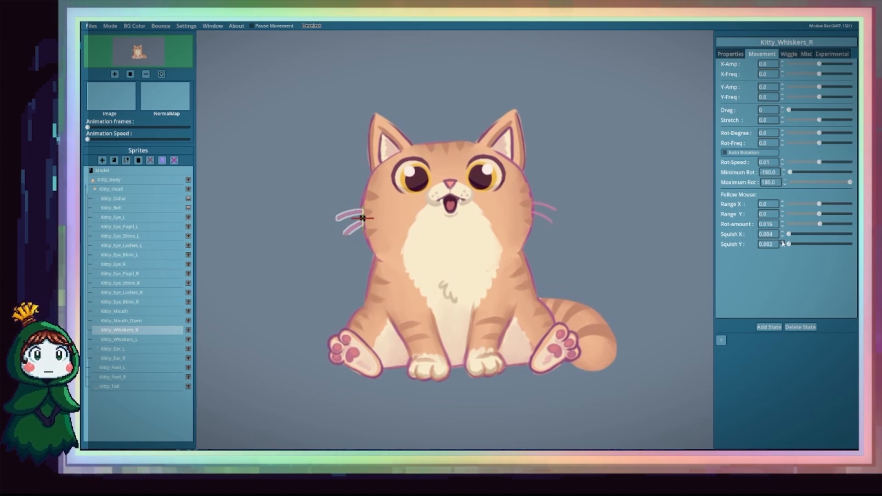
left_click(782, 242)
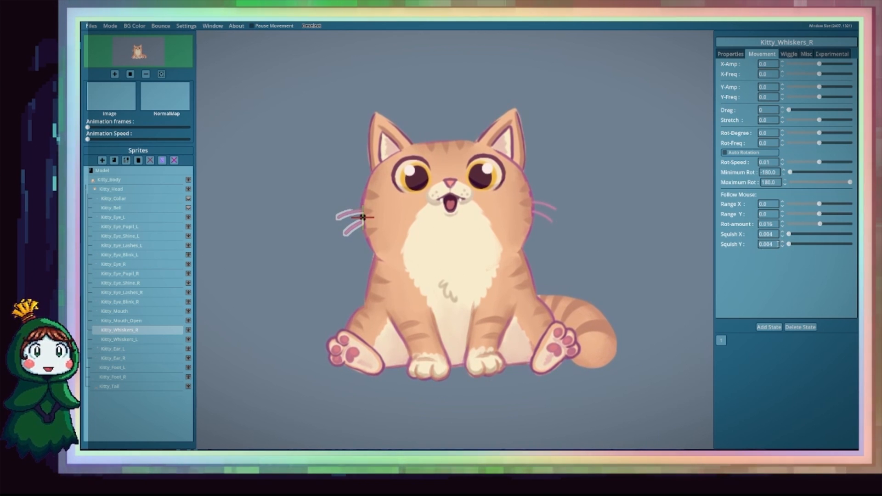
Give Kitty_Whiskers_R an idle rotation with Rot-Degree 5.0 and Rot-Freq 0.02.
left_click(782, 131)
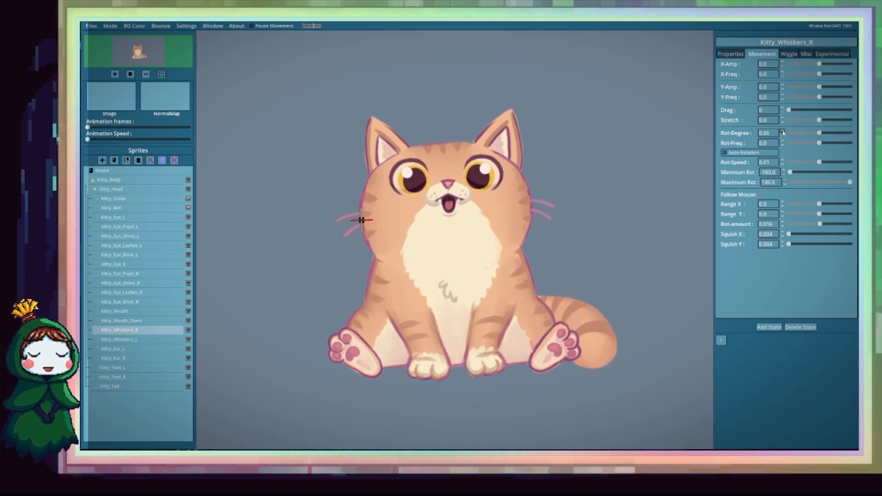
left_click(820, 133)
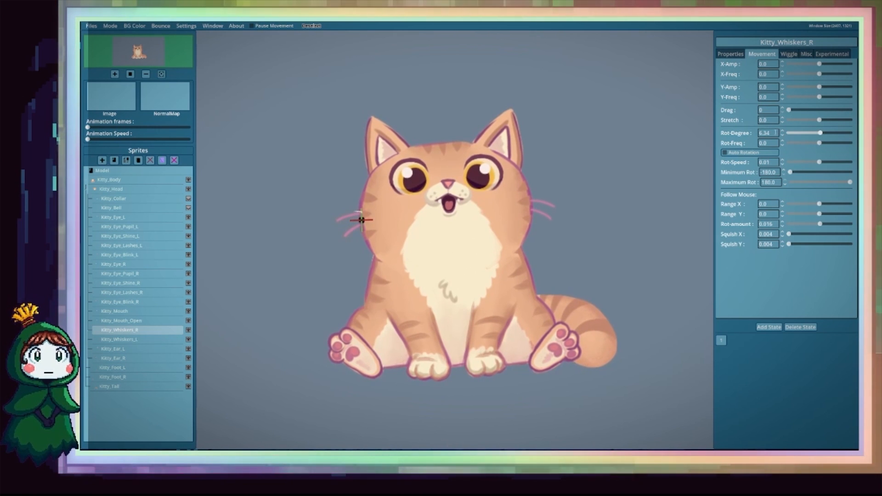
left_click_drag(771, 133, 726, 134)
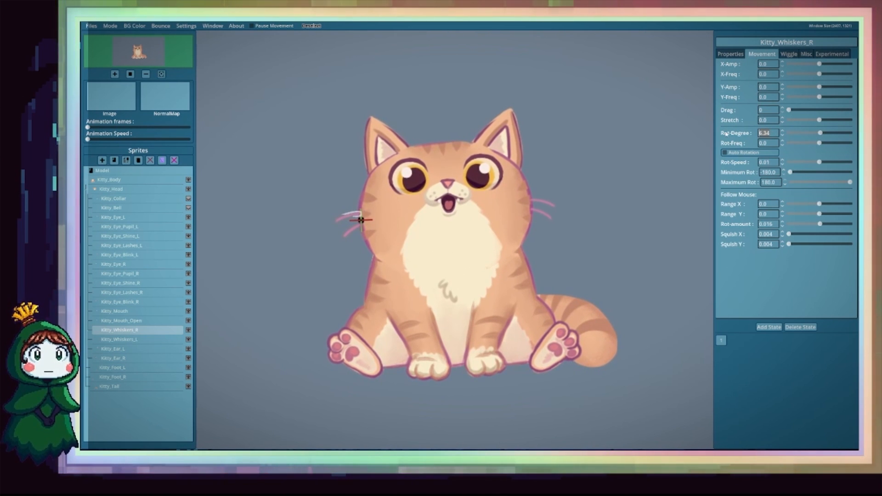
left_click(783, 142)
left_click(782, 141)
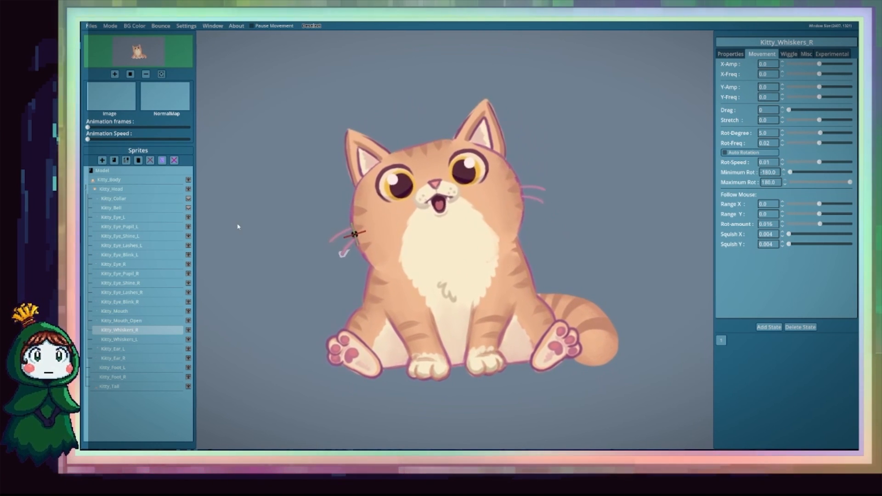
Set Kitty_Whiskers_L's Rot-Degree to 5.0, Rot-Freq to 0.02, mouse-following Rot-amount to 0.15, and Squish X and Squish Y to 0.004.
left_click(141, 340)
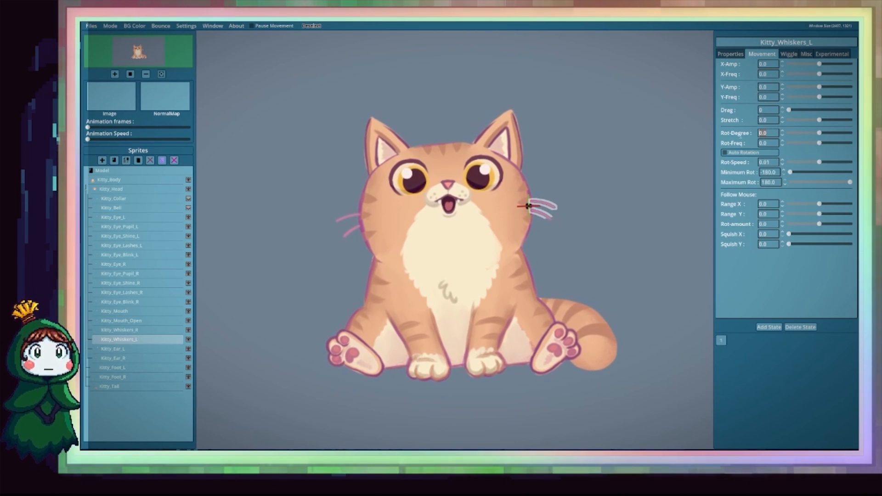
type("5")
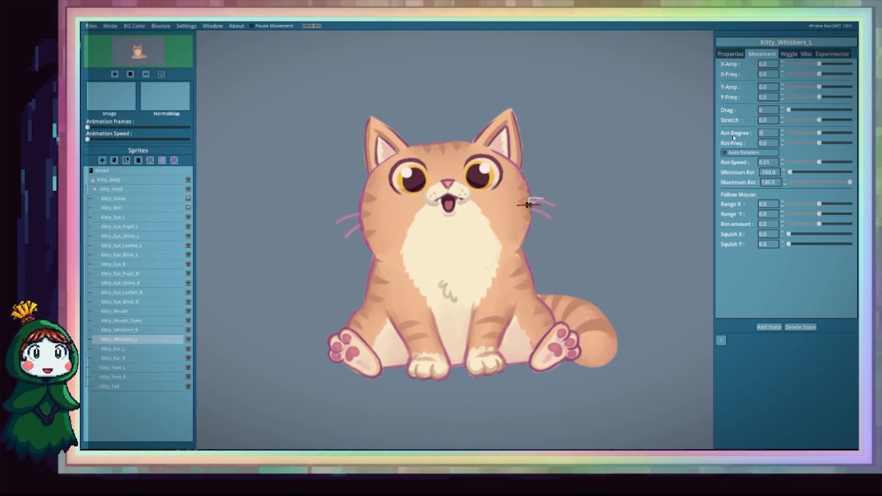
left_click(783, 142)
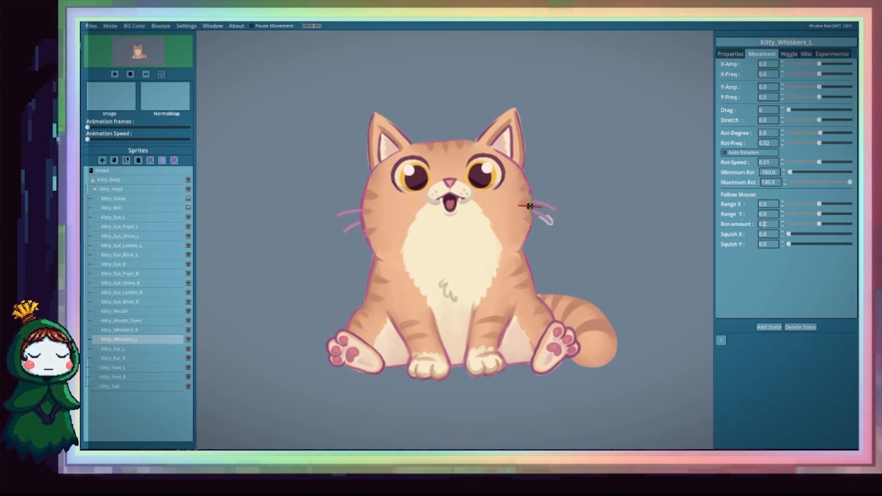
left_click(783, 232)
left_click(783, 233)
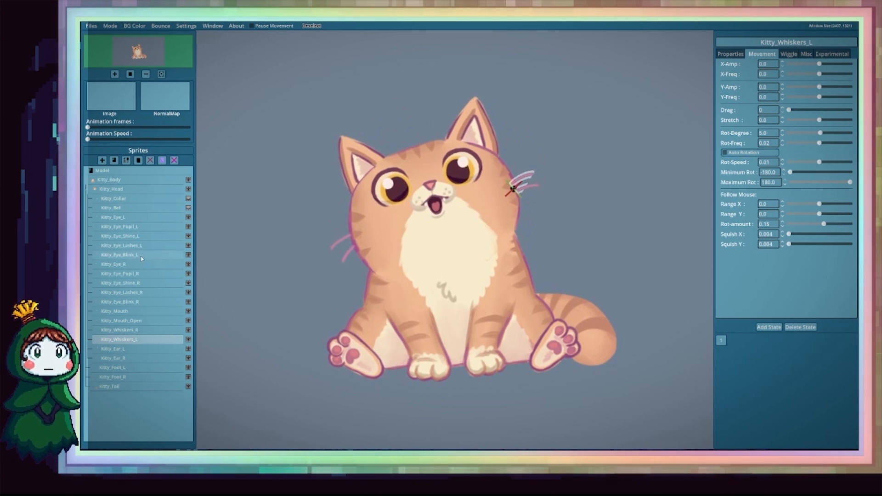
Set Kitty_Ear_L's Rot-Degree to 6.0, Rot-Freq to 0.01, mouse-following Rot-amount to 0.096, and Squish X and Squish Y to 0.005.
left_click(115, 349)
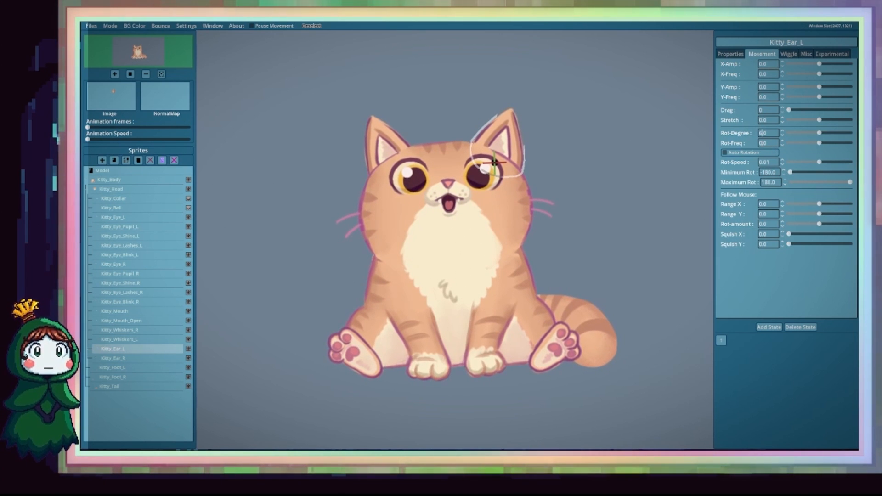
left_click(782, 141)
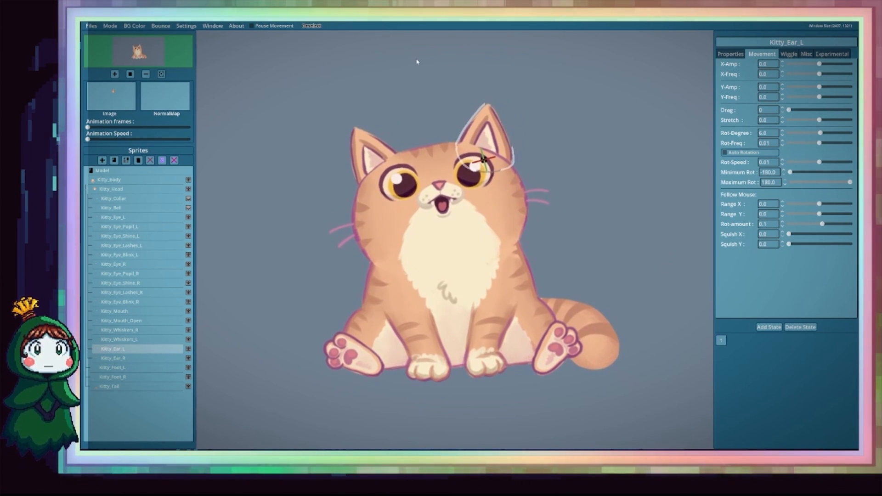
left_click(782, 233)
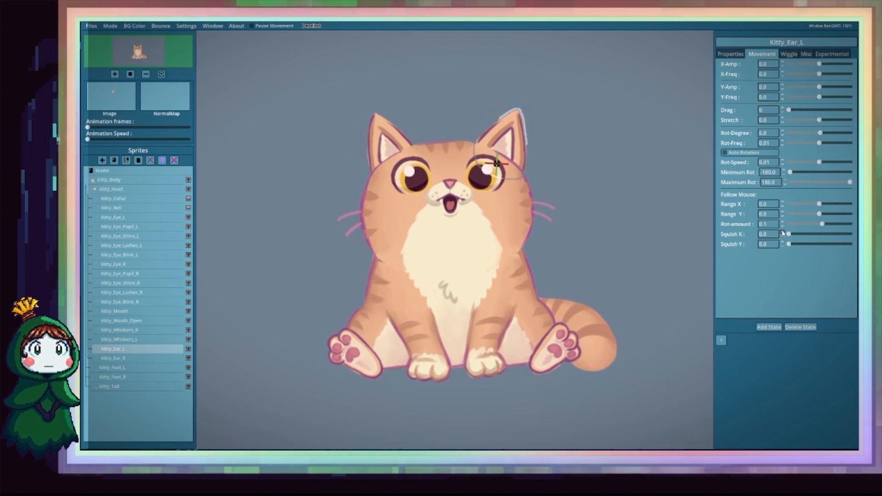
left_click(782, 233)
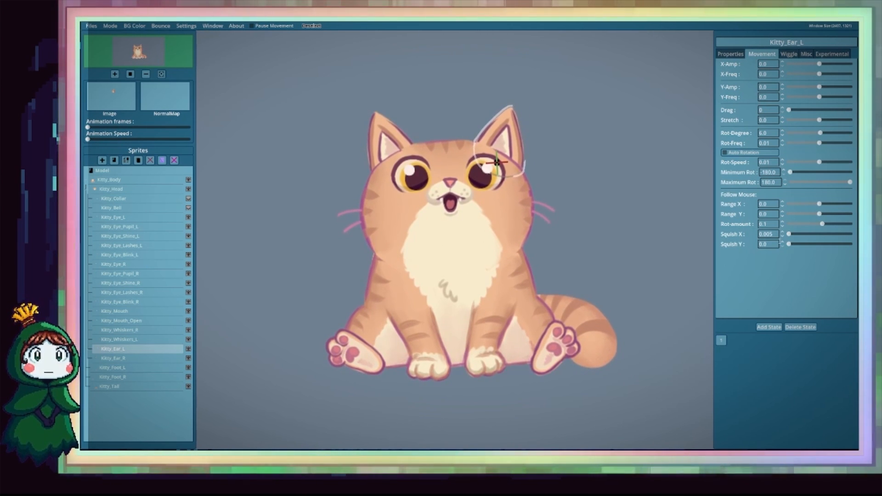
left_click(782, 243)
left_click(782, 242)
left_click(782, 242)
left_click(782, 242)
left_click(782, 243)
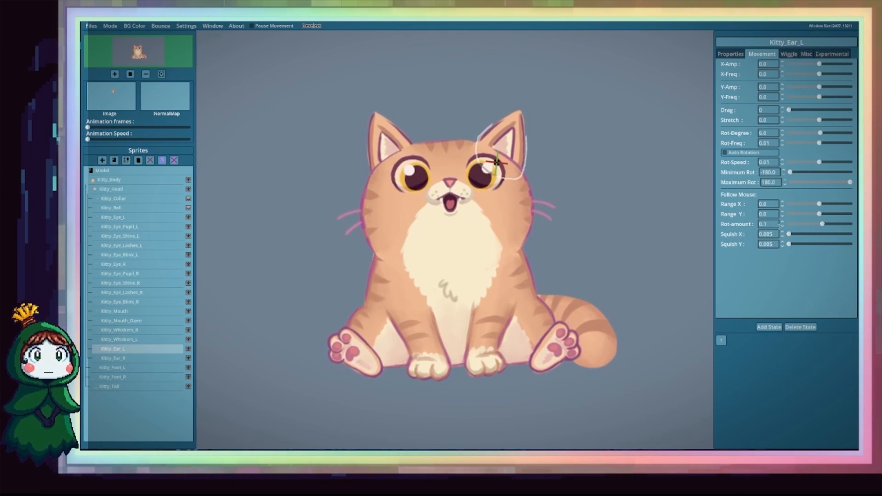
left_click(783, 226)
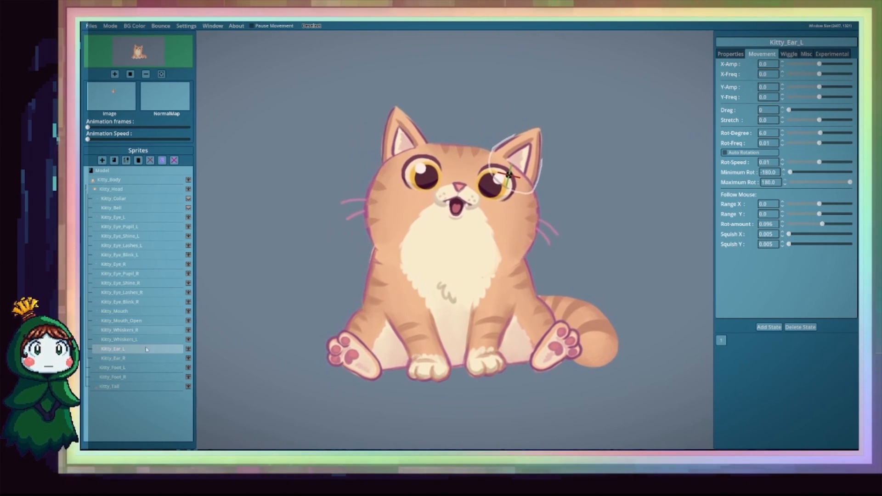
Set Kitty_Ear_R's Rot-Degree to 6.0, Rot-Freq to 0.01, mouse-following Rot-amount to 0.096, and Squish X and Squish Y to 0.005.
left_click(121, 359)
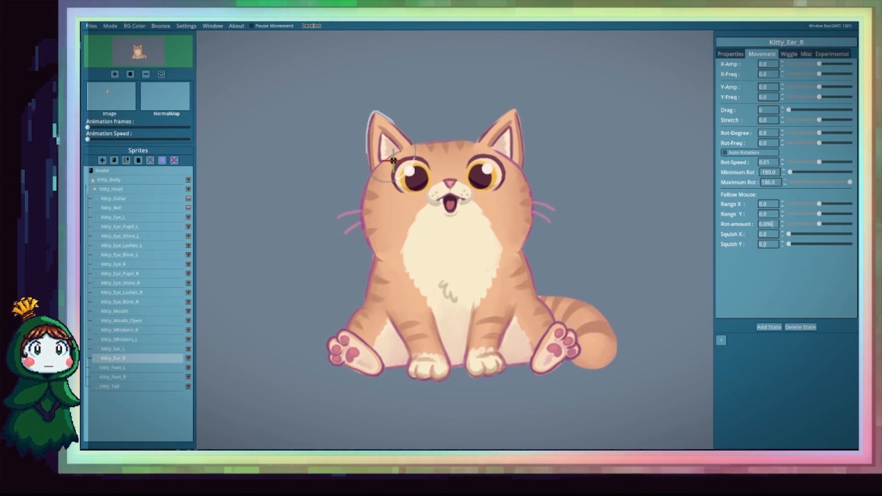
left_click(783, 242)
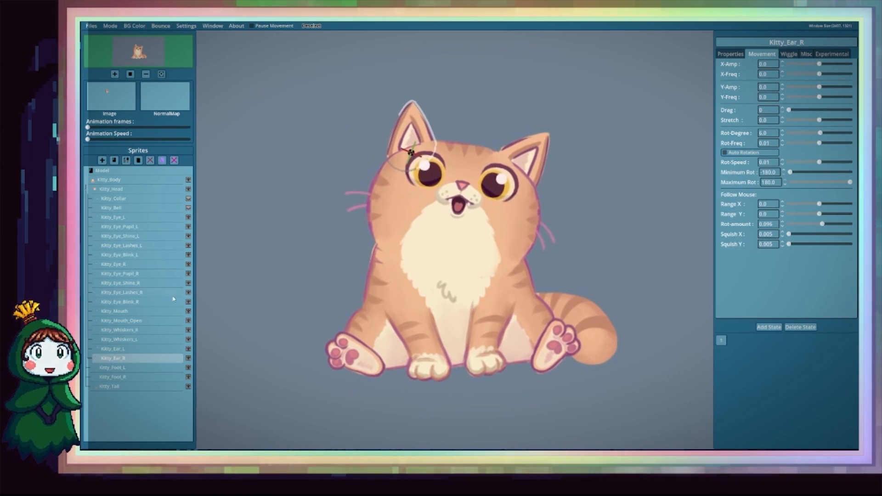
Set Should Talk to Mouth Closed for Kitty_Mouth and to Mouth Open for Kitty_Mouth_Open.
left_click(141, 312)
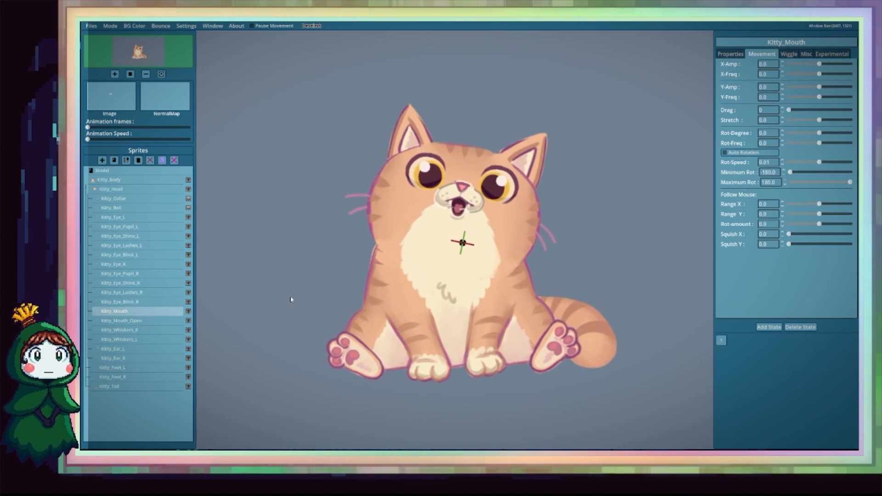
left_click(722, 54)
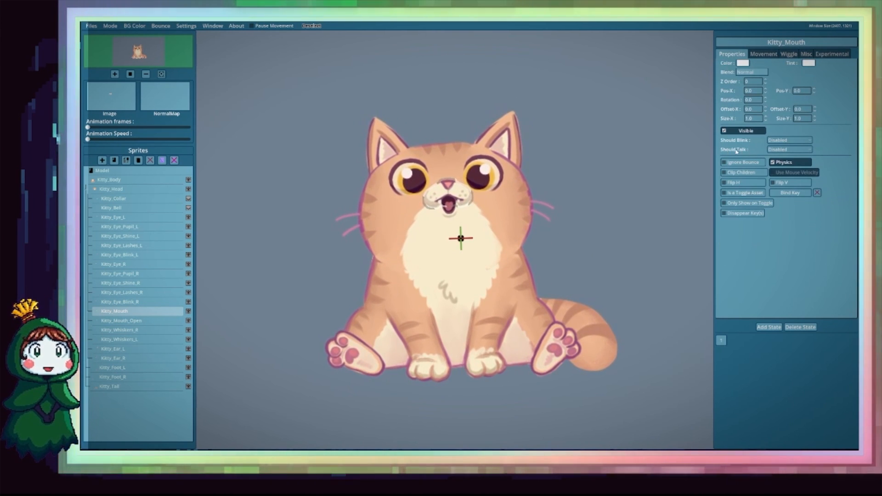
left_click(786, 150)
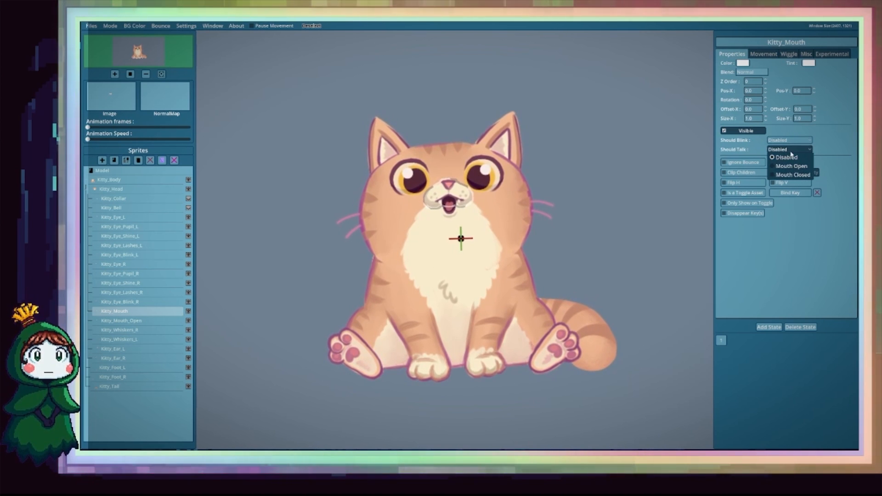
left_click(775, 176)
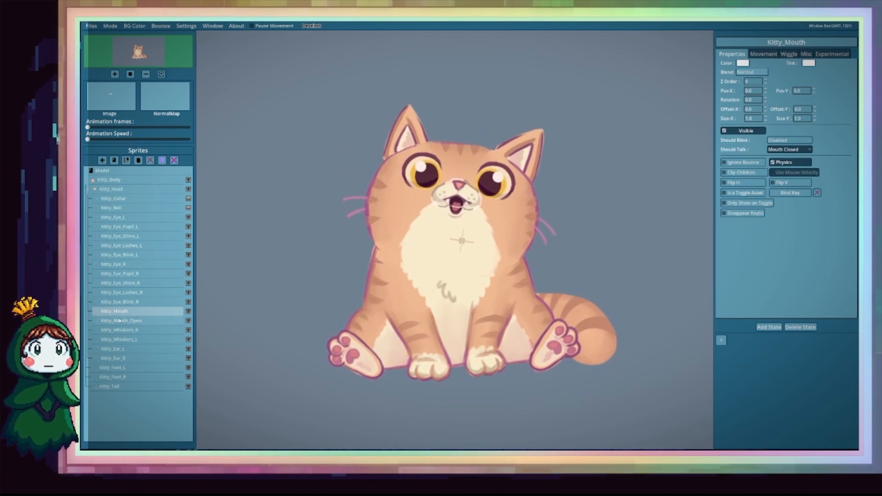
left_click(119, 320)
left_click(796, 150)
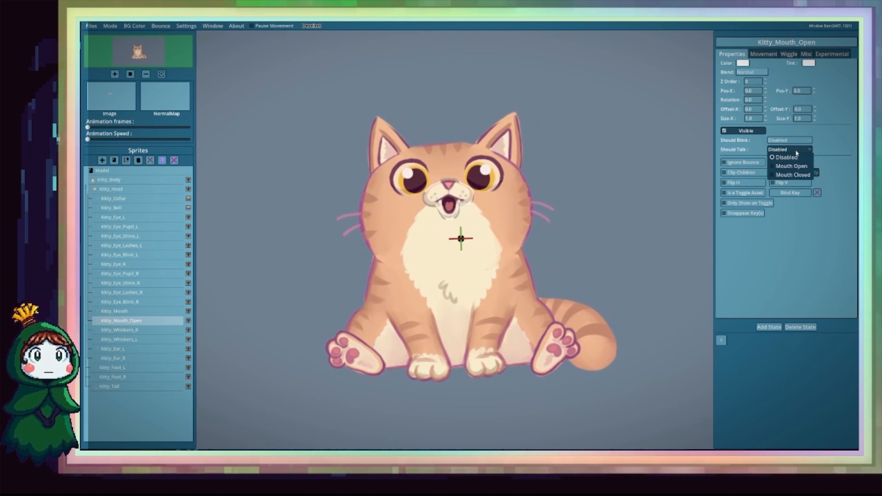
left_click(791, 166)
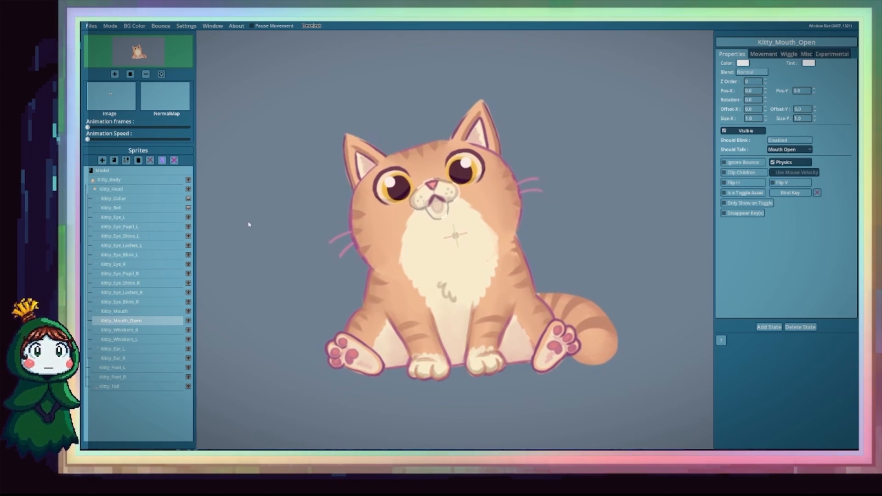
Move the audio settings window clear of the cat and set the microphone's Vol. Sensitivity to 17%.
left_click(186, 25)
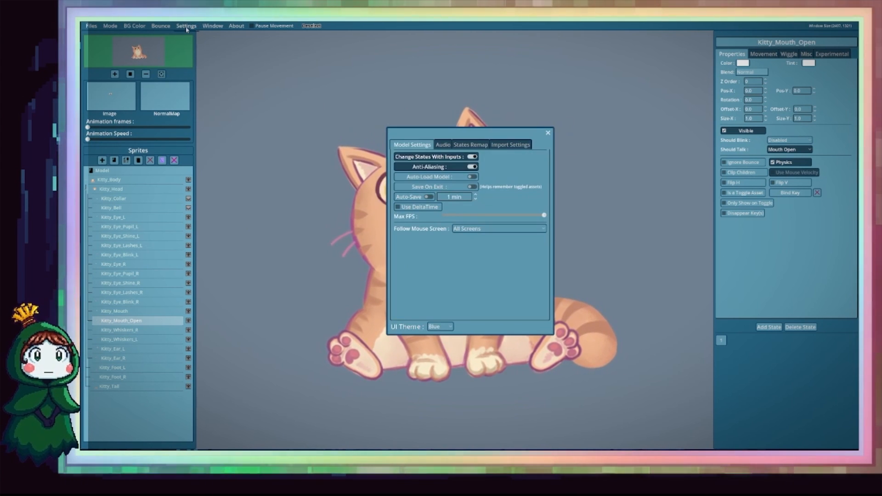
left_click(444, 145)
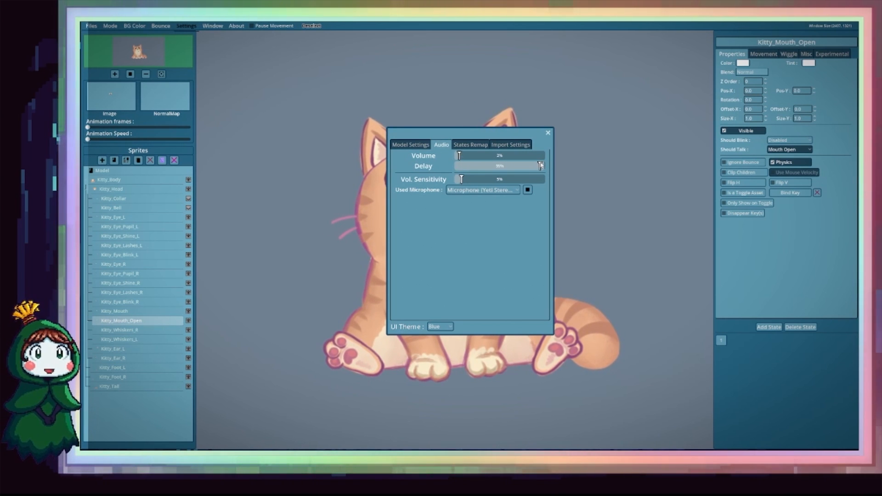
left_click_drag(513, 128, 681, 79)
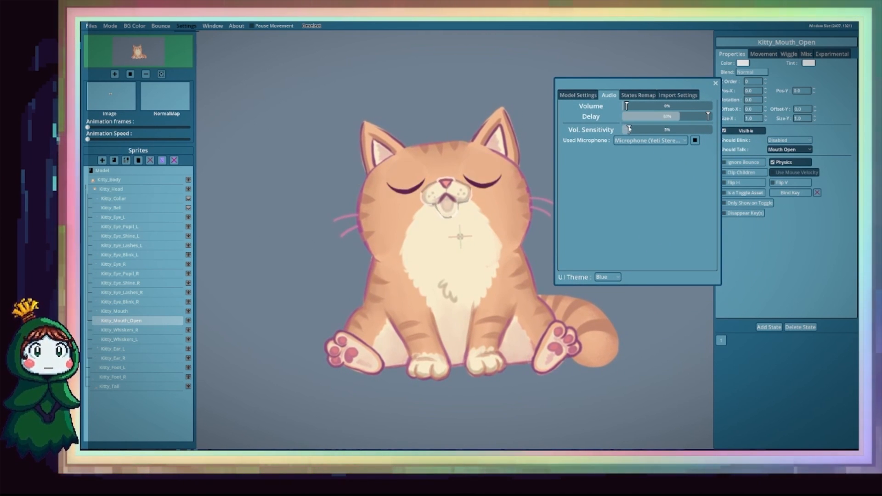
left_click_drag(629, 130, 631, 130)
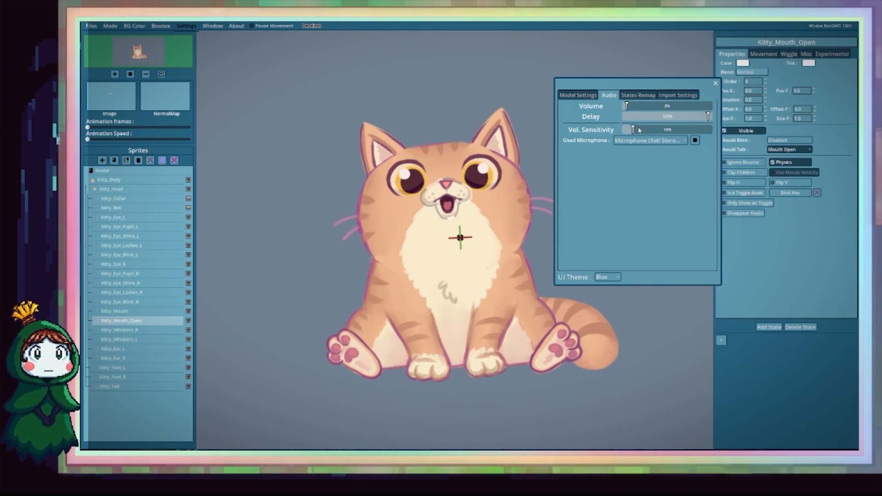
left_click_drag(634, 129, 657, 130)
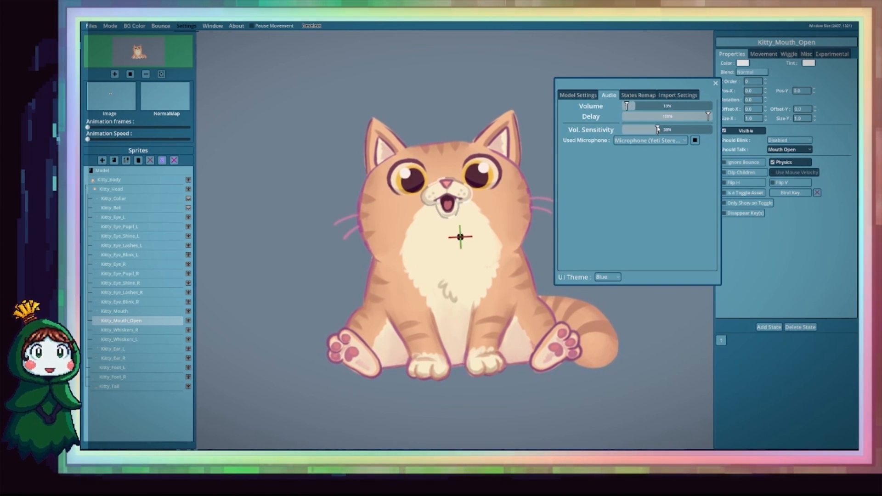
left_click_drag(657, 129, 639, 130)
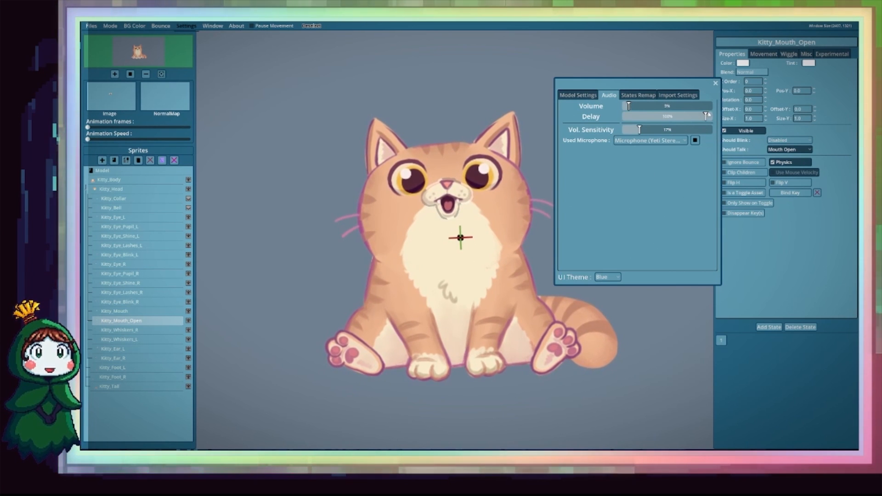
Close the audio settings window, then parent Kitty_Eye_Pupil_L to Kitty_Eye_L and Kitty_Eye_Pupil_R to Kitty_Eye_R.
left_click(715, 83)
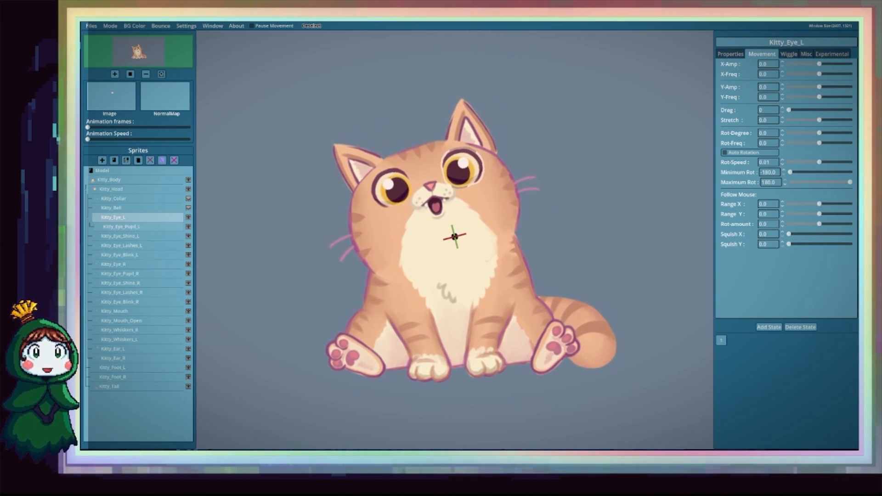
left_click(122, 227)
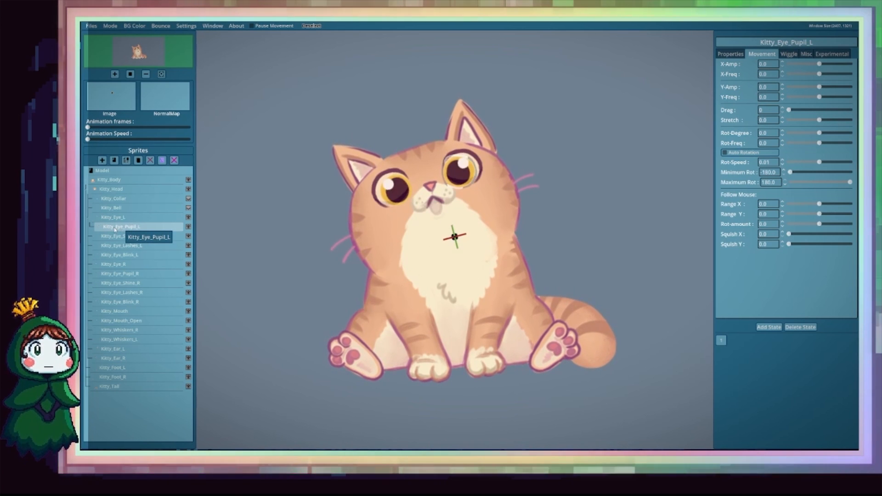
left_click(110, 218)
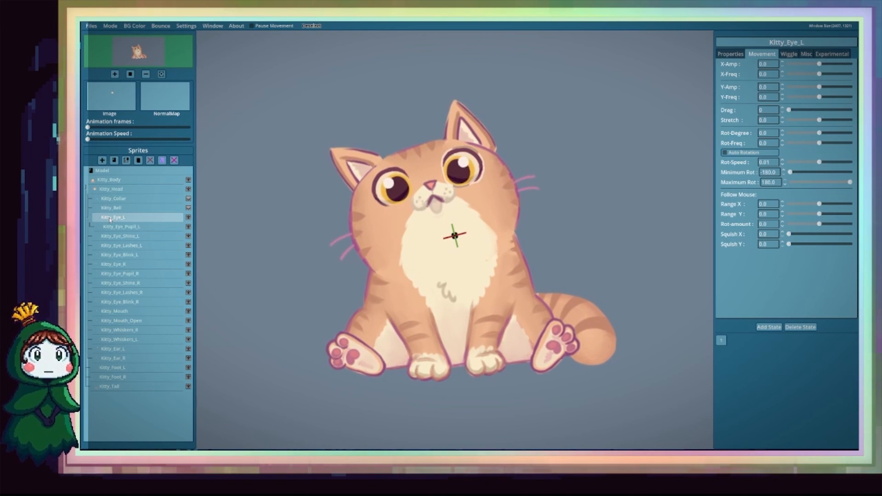
left_click(122, 227)
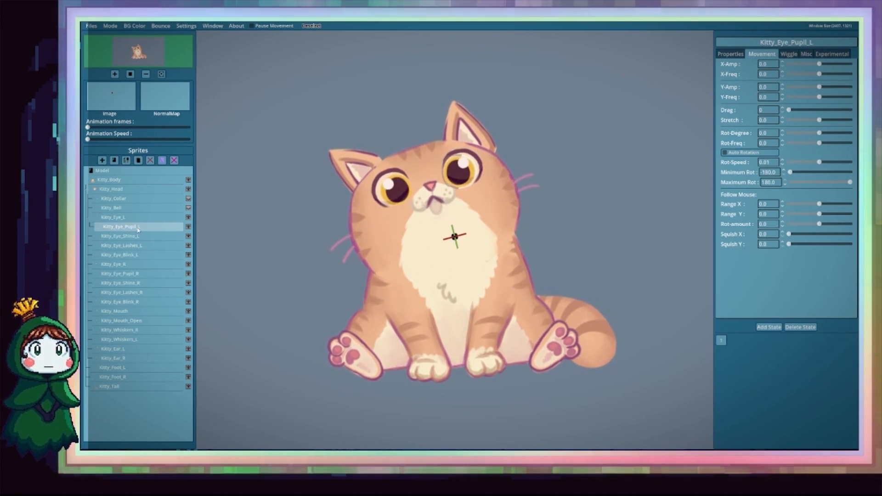
left_click(124, 218)
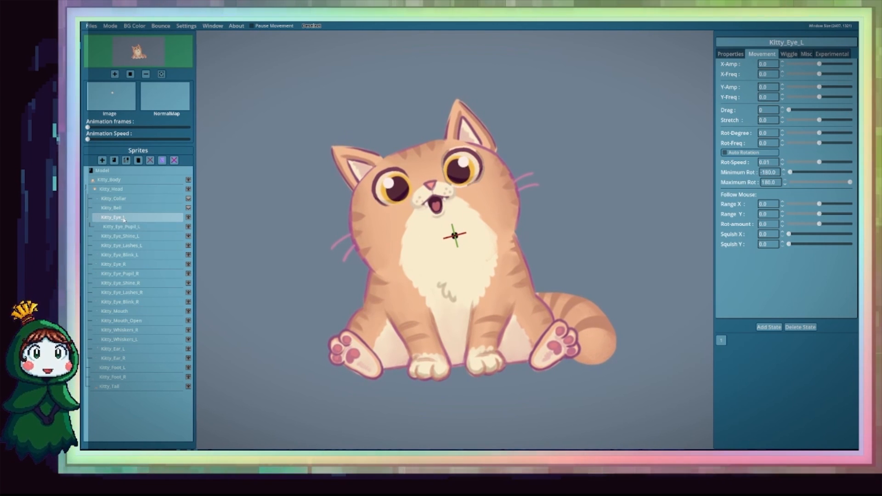
left_click(153, 228)
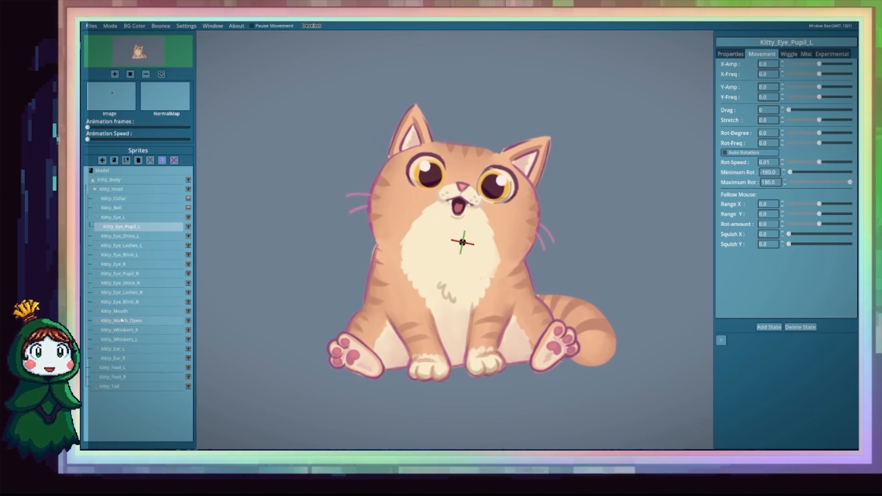
left_click(132, 276)
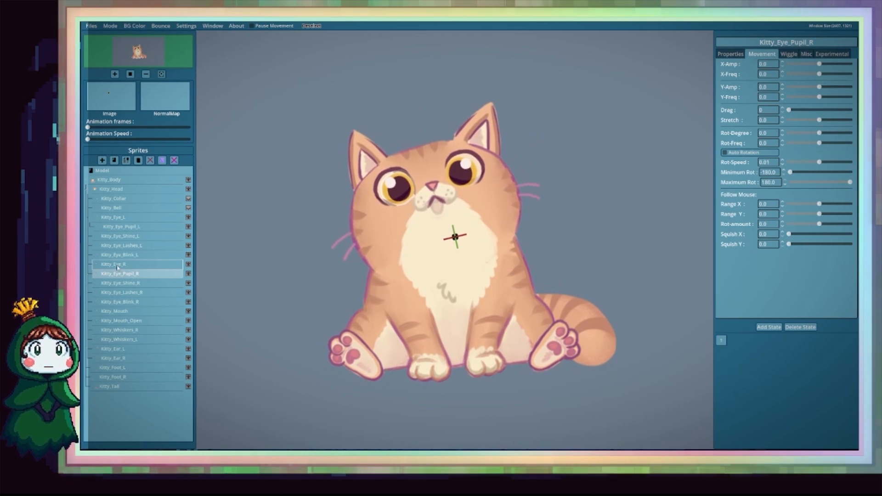
left_click_drag(120, 266, 120, 267)
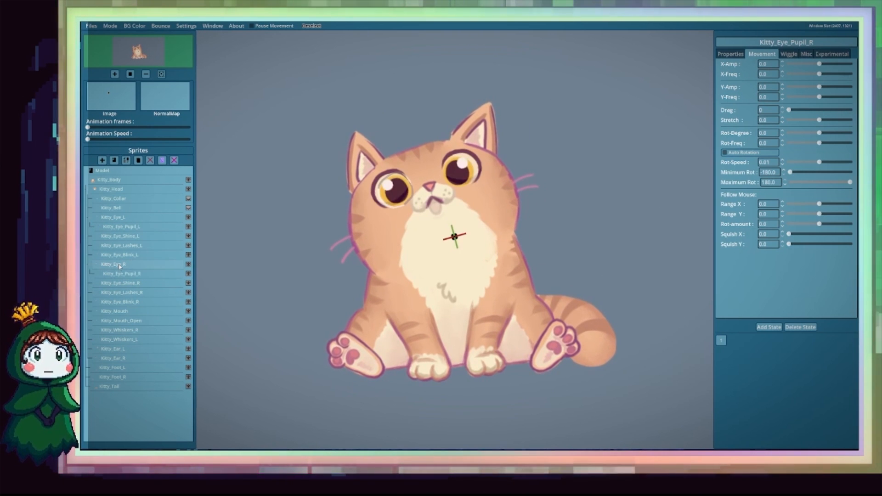
Set Kitty_Eye_Pupil_L's mouse-following Range X to 15.0.
left_click(121, 227)
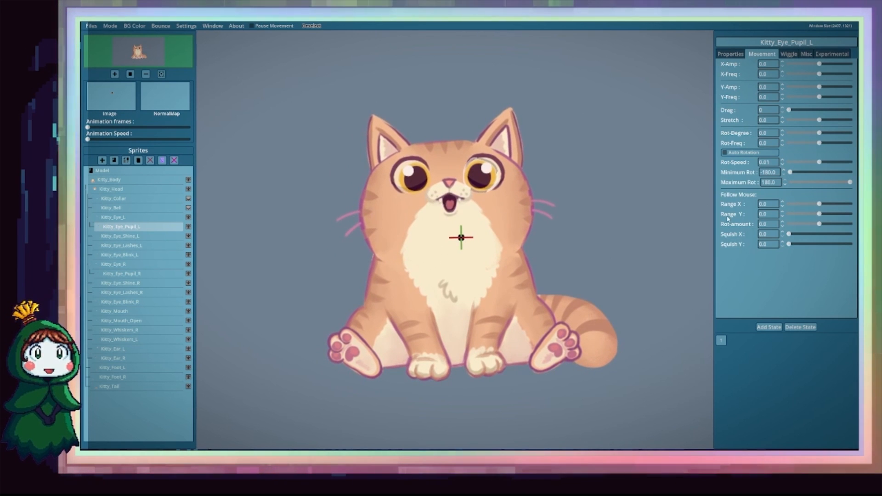
left_click(783, 203)
left_click(783, 203)
left_click(782, 203)
left_click(782, 202)
left_click(782, 202)
left_click(783, 202)
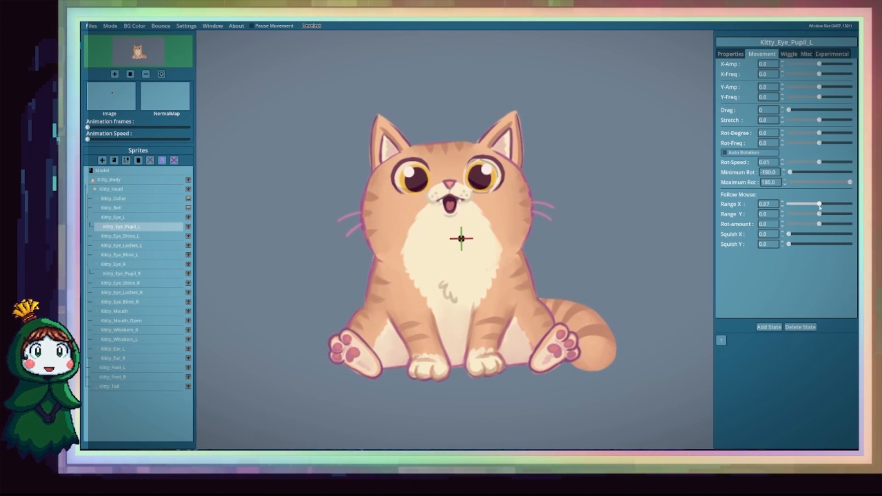
left_click_drag(822, 208, 822, 206)
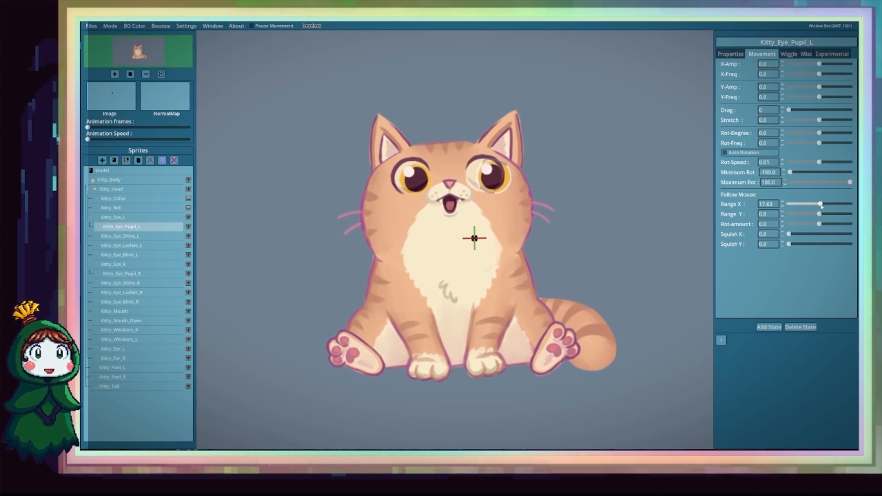
left_click_drag(821, 207, 821, 206)
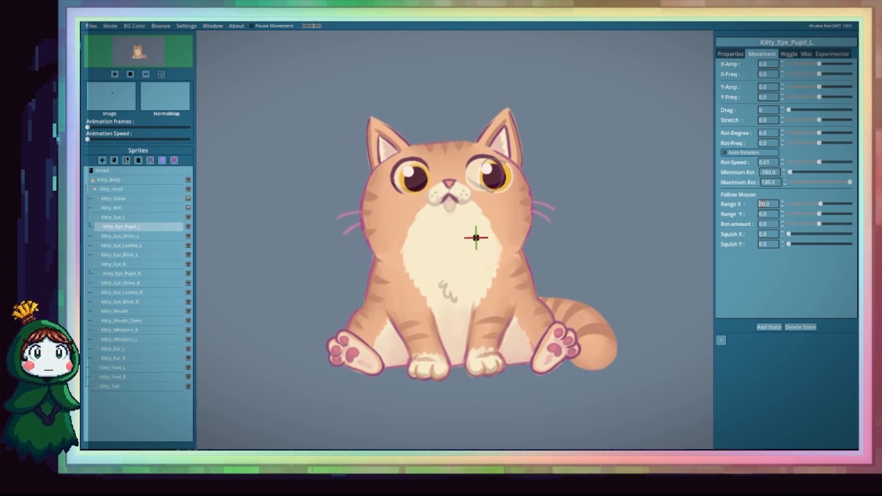
type("15")
key("Return")
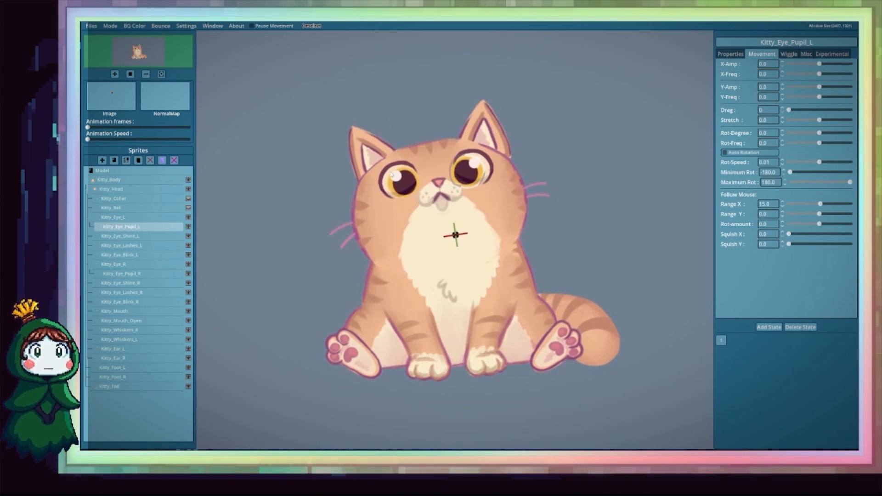
Enable Clip Children on Kitty_Eye_L.
left_click(129, 219)
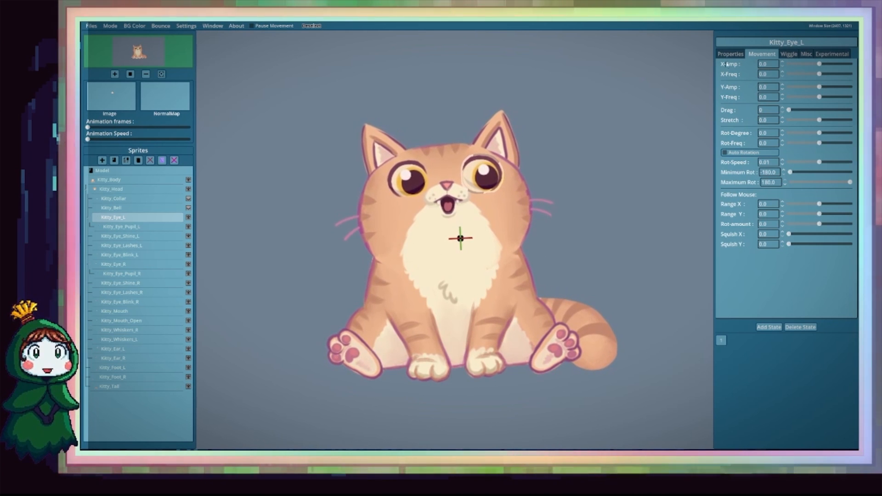
left_click(731, 54)
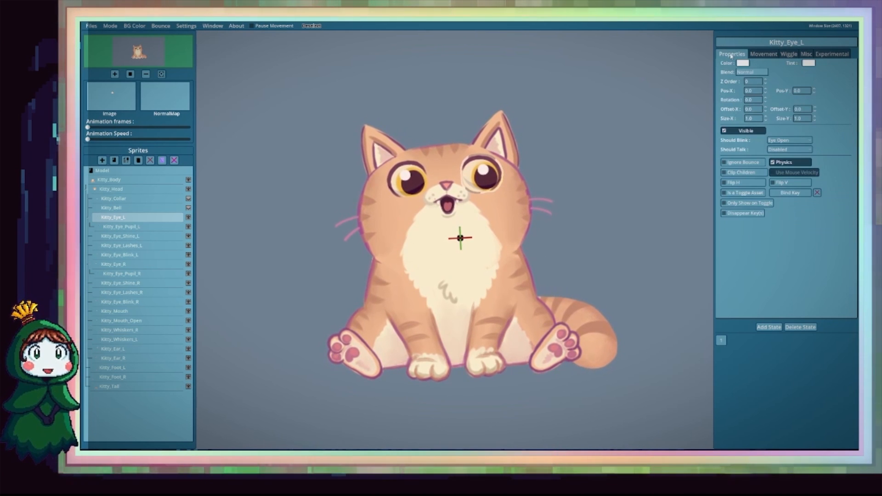
left_click(724, 174)
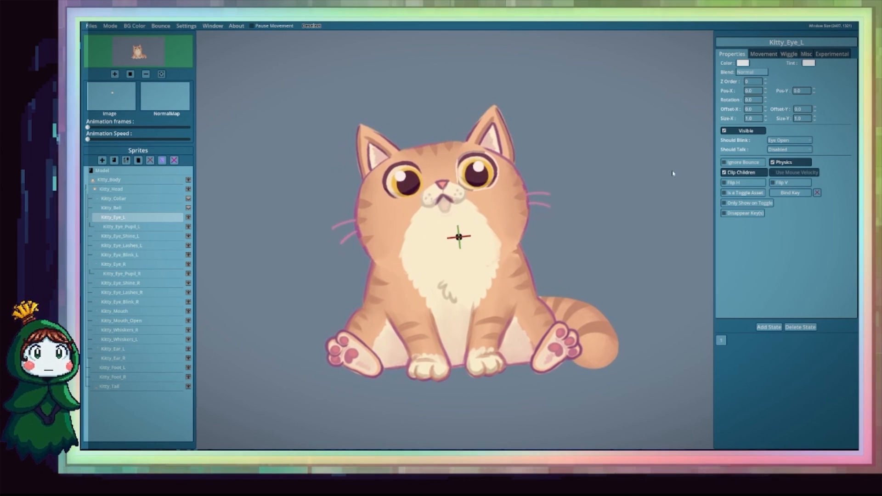
Set Kitty_Eye_Pupil_R's mouse-following Range X to 15.0.
left_click(126, 227)
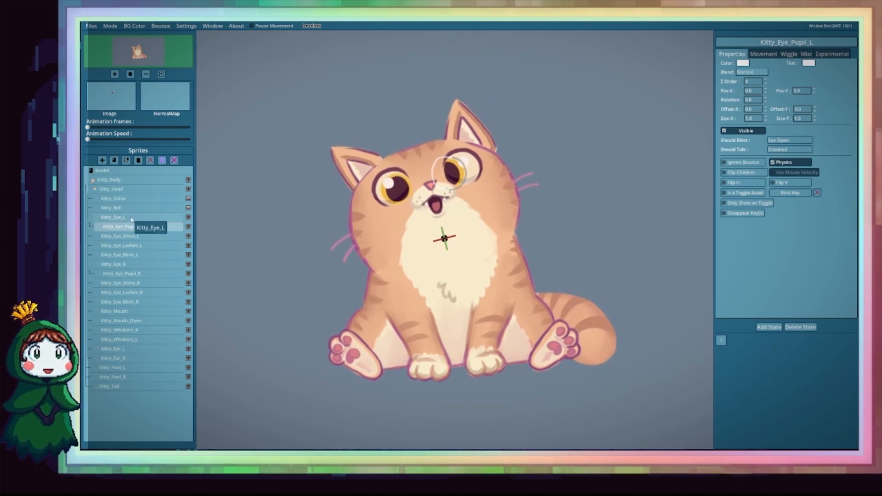
left_click(133, 275)
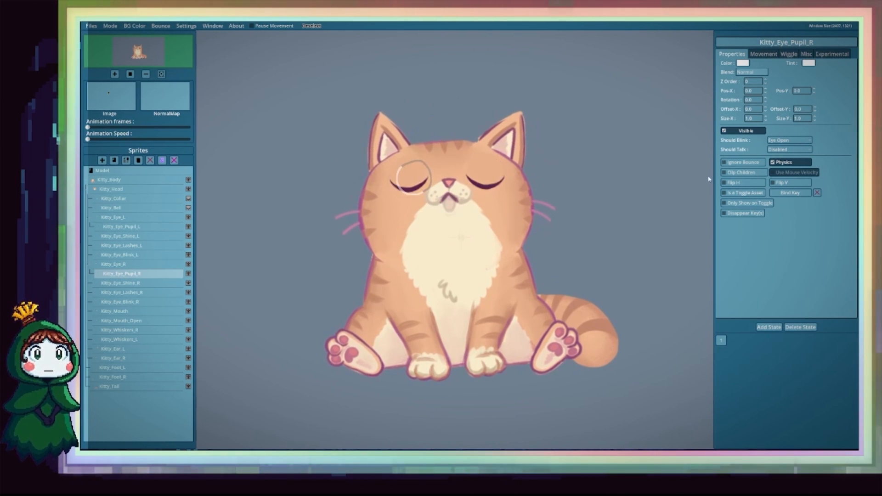
left_click(766, 54)
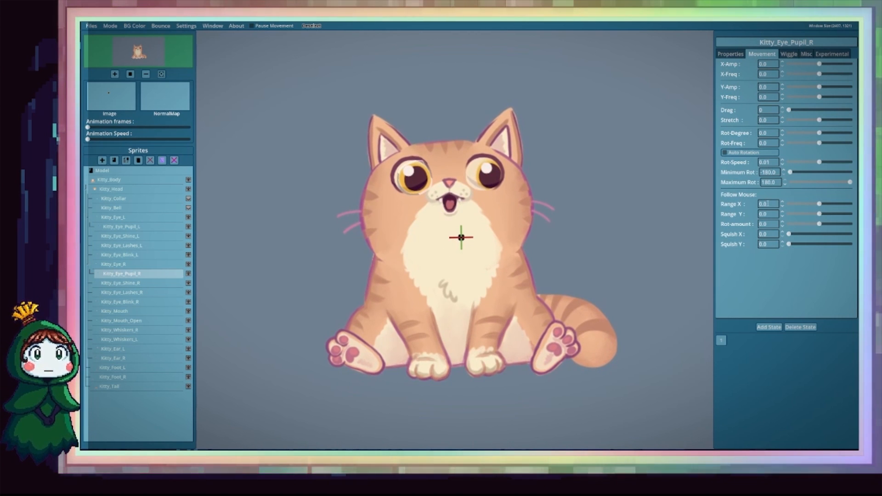
left_click_drag(767, 204, 759, 204)
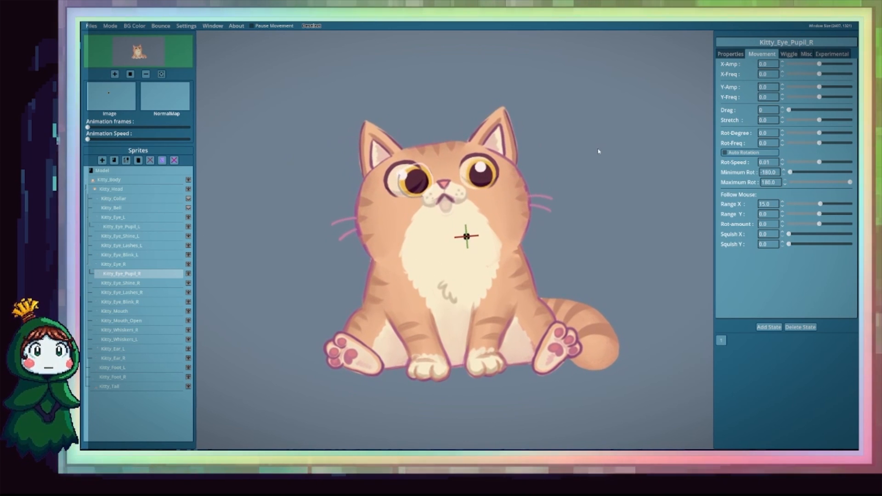
Enable Clip Children on Kitty_Eye_R.
left_click(731, 54)
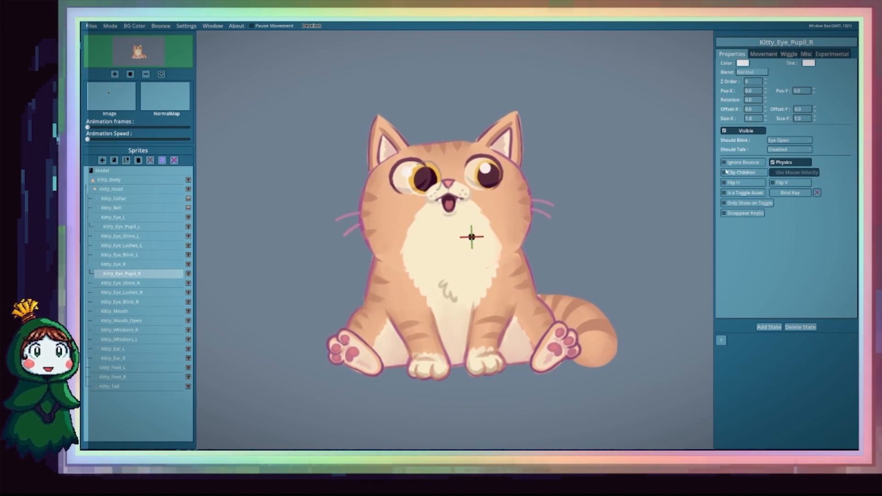
left_click(133, 265)
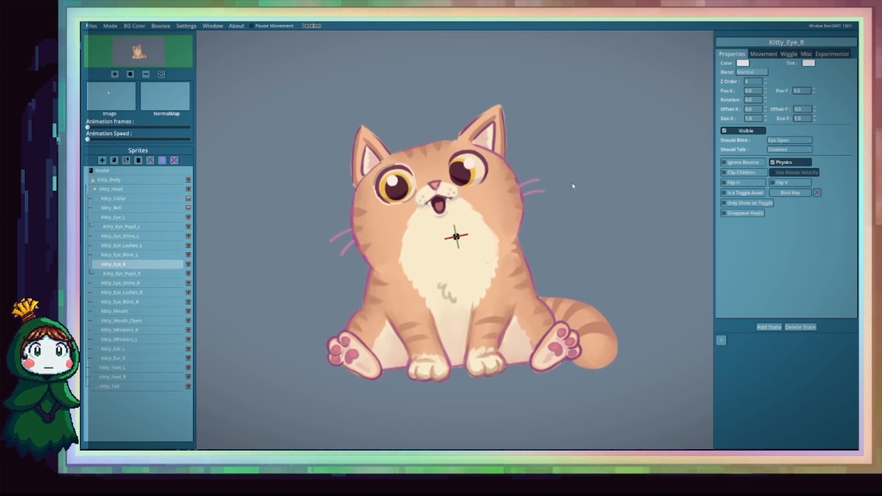
left_click(724, 174)
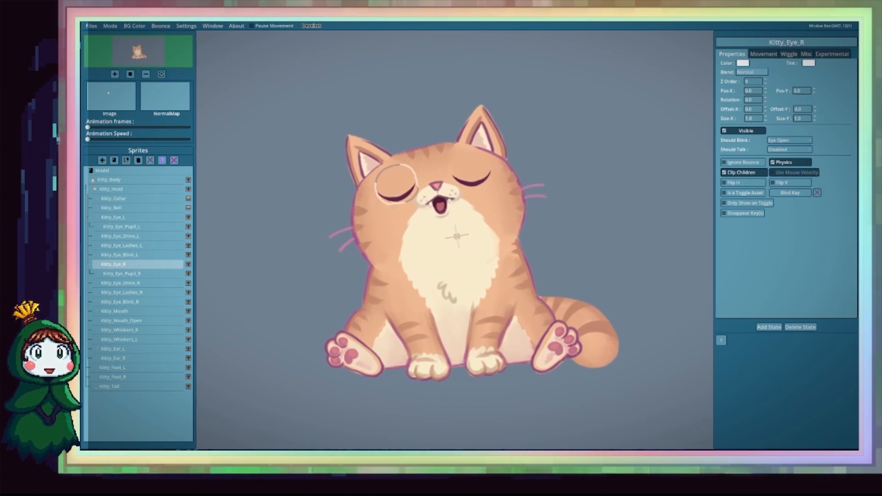
Set Kitty_Eye_Pupil_L's mouse-following Range Y to 15.0.
left_click(121, 219)
left_click(762, 54)
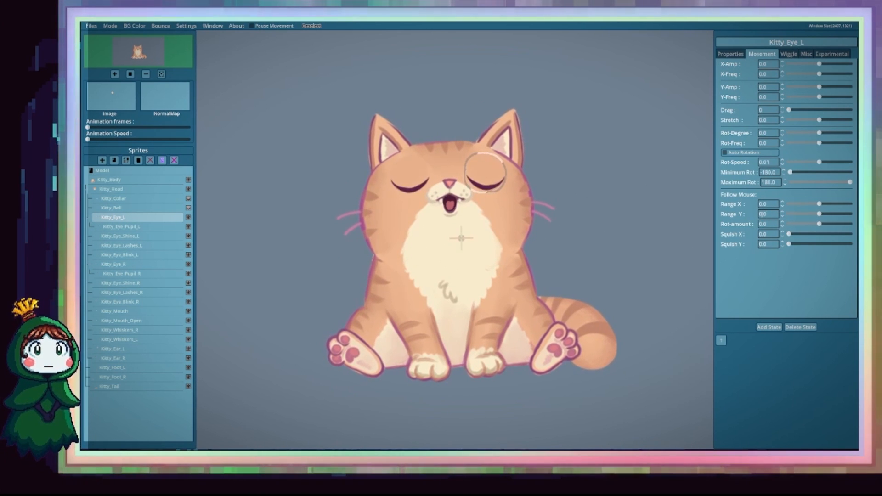
left_click(121, 227)
left_click_drag(821, 218, 824, 218)
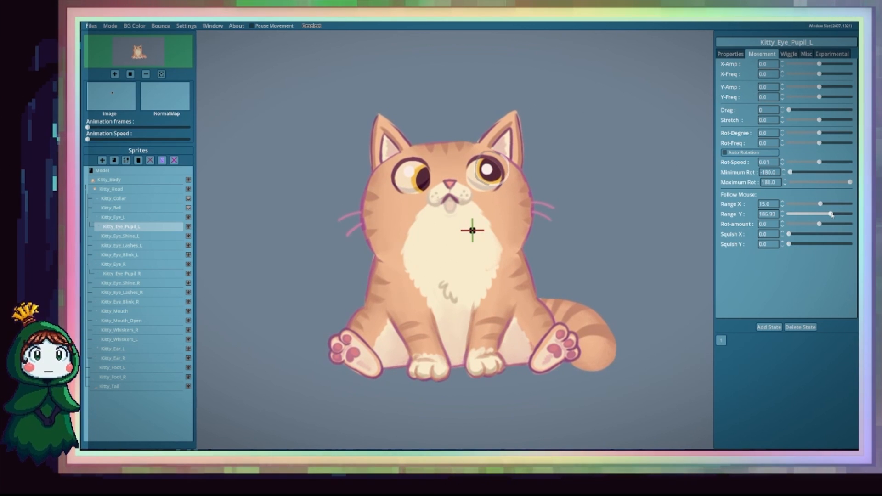
left_click_drag(831, 214, 832, 214)
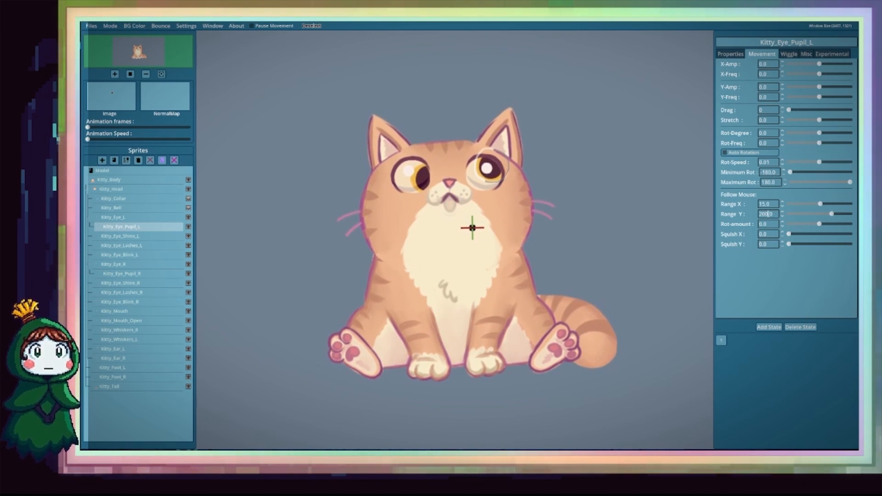
key("Return")
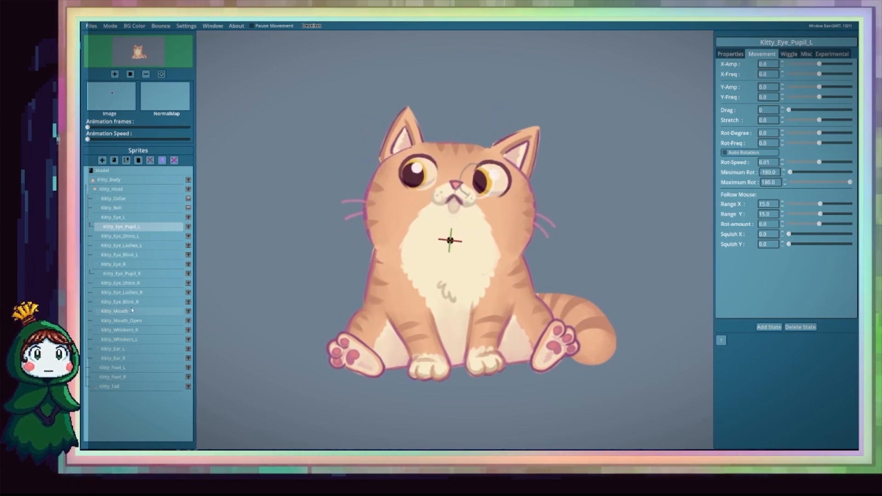
Set Kitty_Eye_Pupil_R's mouse-following Range Y to 15.0.
left_click(138, 274)
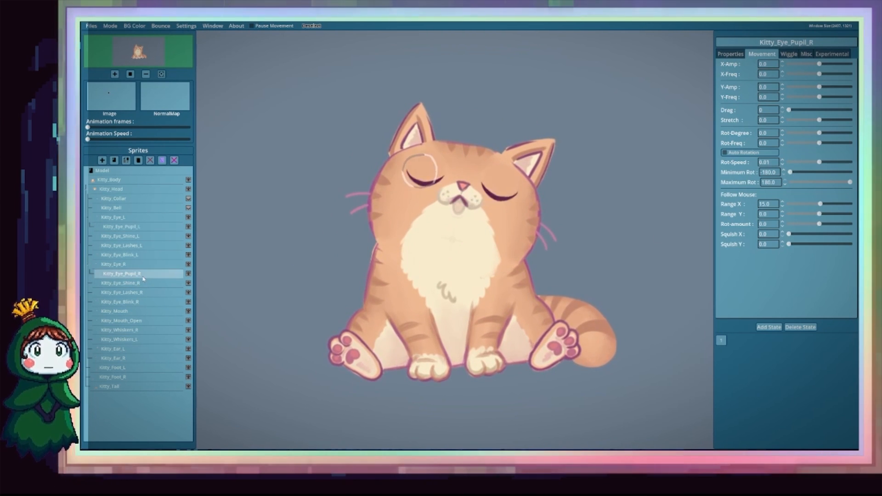
left_click(731, 54)
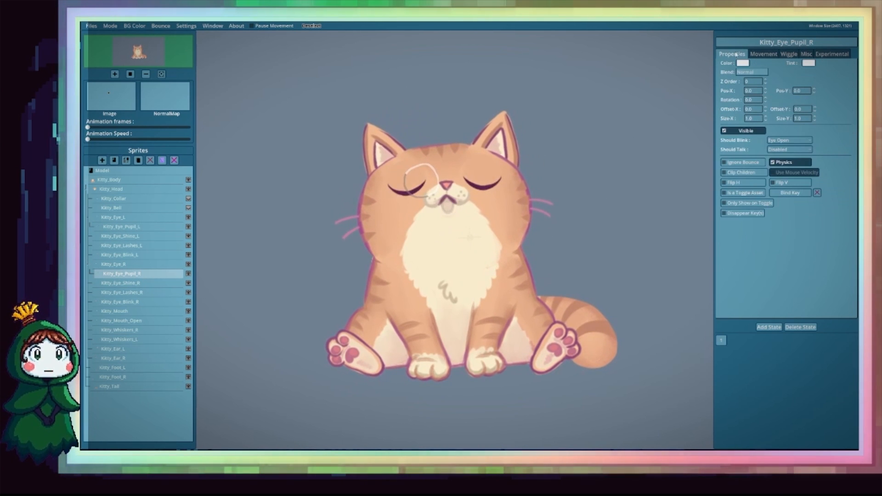
left_click(763, 54)
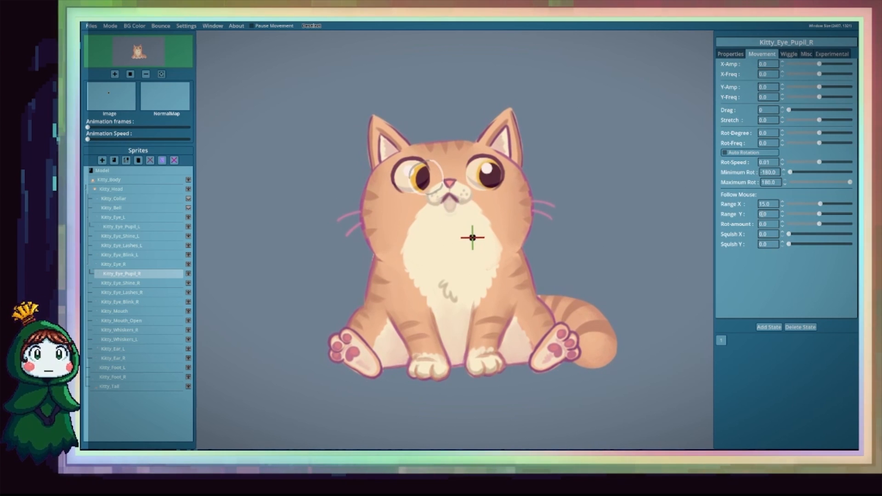
type("15")
key("Return")
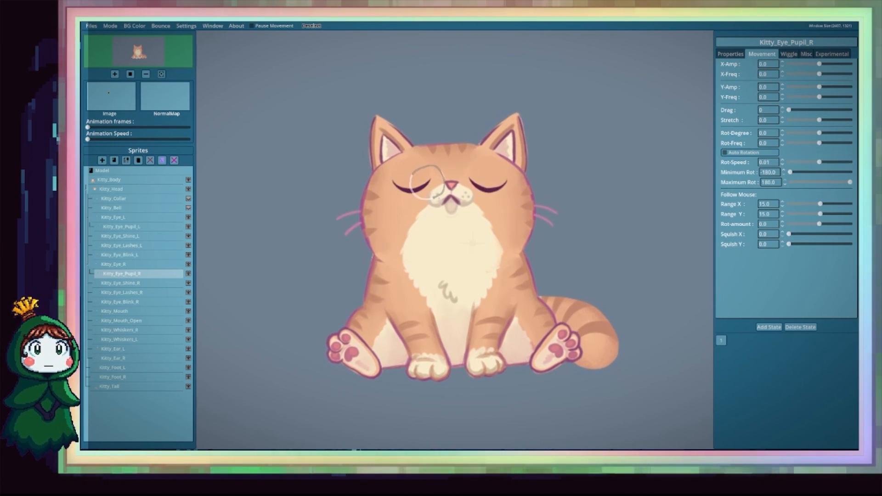
Set the mouse-following Range X and Range Y to 2.0 for both Kitty_Mouth and Kitty_Mouth_Open.
left_click(115, 311)
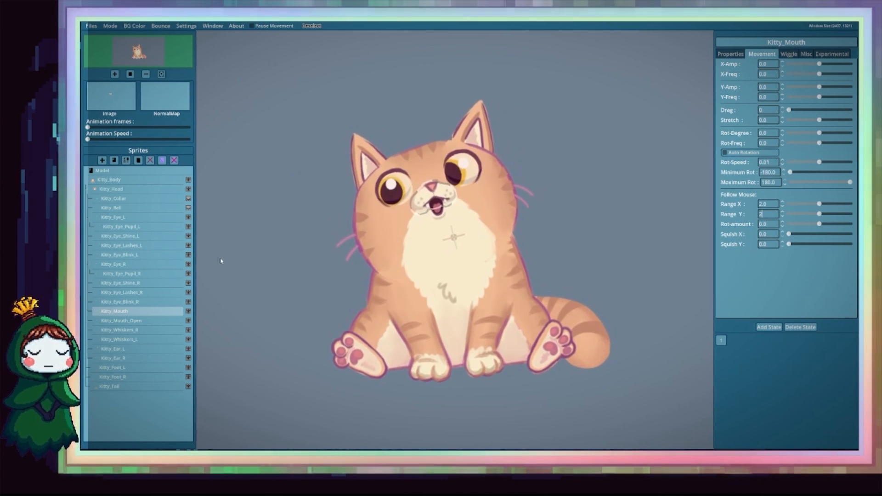
left_click(148, 323)
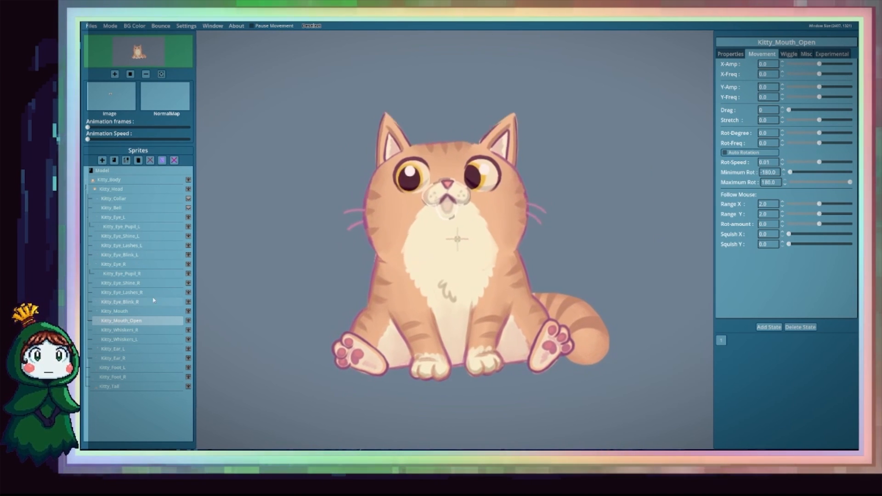
Set the mouse-following Range X and Range Y to 12.0 for Kitty_Eye_Pupil_L and to 2.0 for Kitty_Eye_L.
left_click(140, 228)
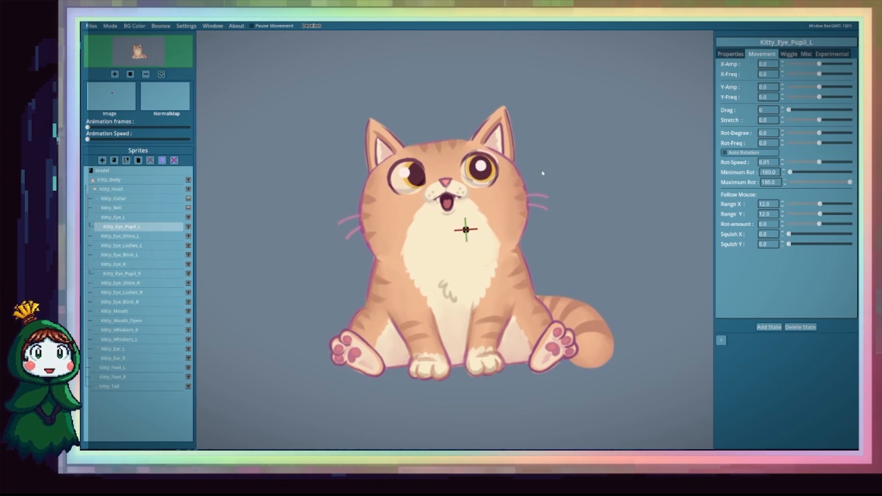
left_click(395, 187)
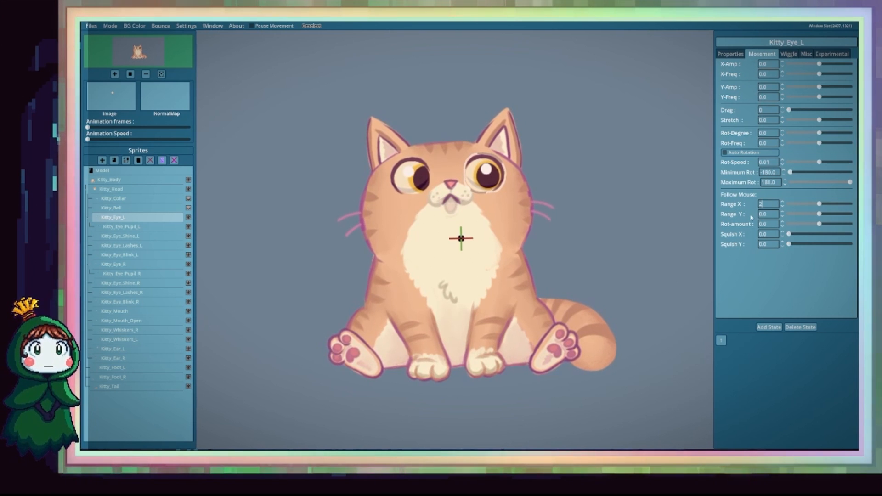
left_click_drag(772, 214, 753, 214)
type("2")
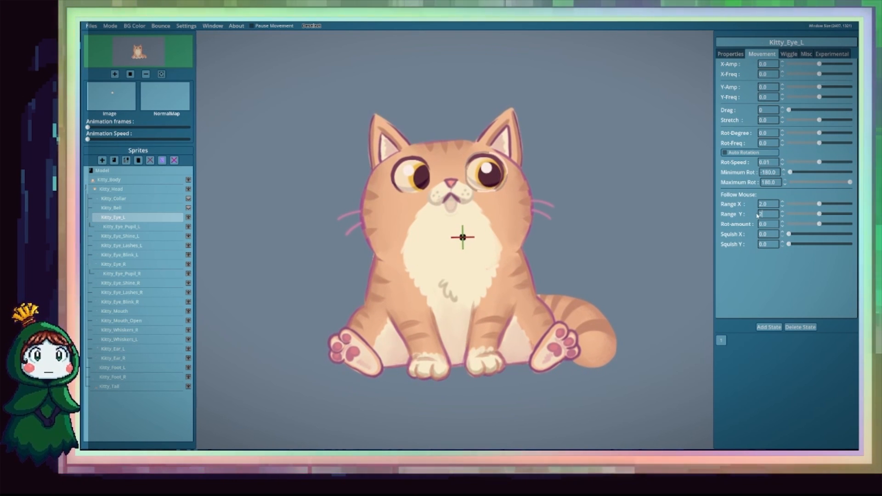
key("Return")
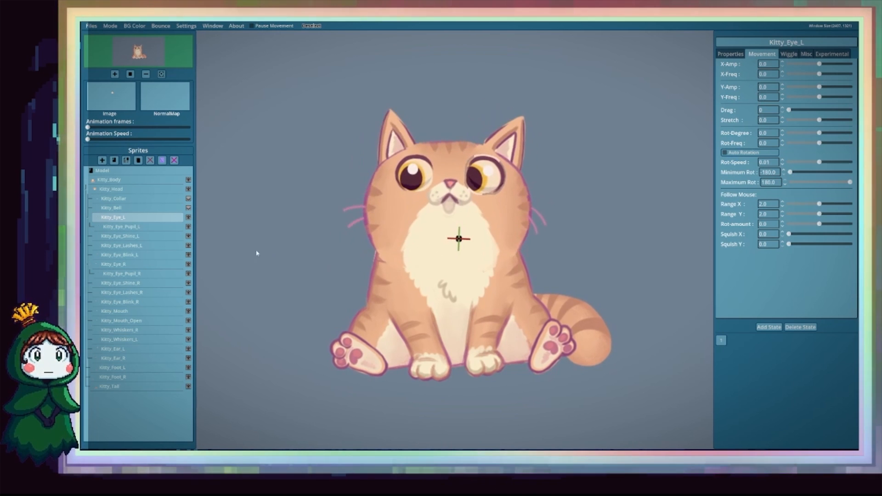
Set the mouse-following Range X and Range Y to 2.0 for Kitty_Eye_Shine_L, Kitty_Eye_Lashes_L and Kitty_Eye_Blink_L.
left_click(146, 227)
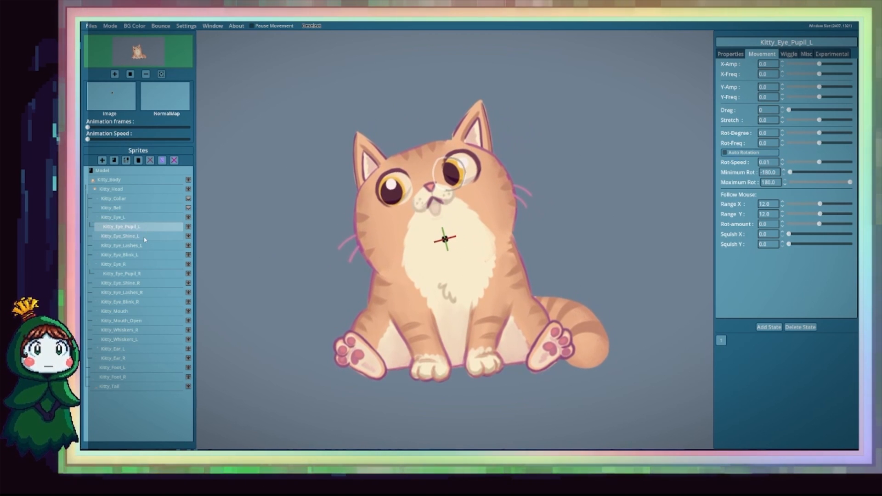
left_click(144, 237)
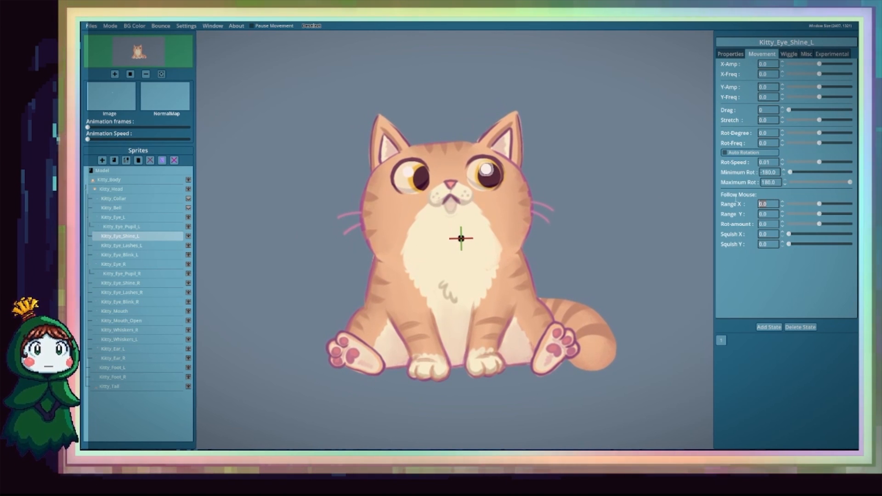
left_click_drag(771, 215, 753, 215)
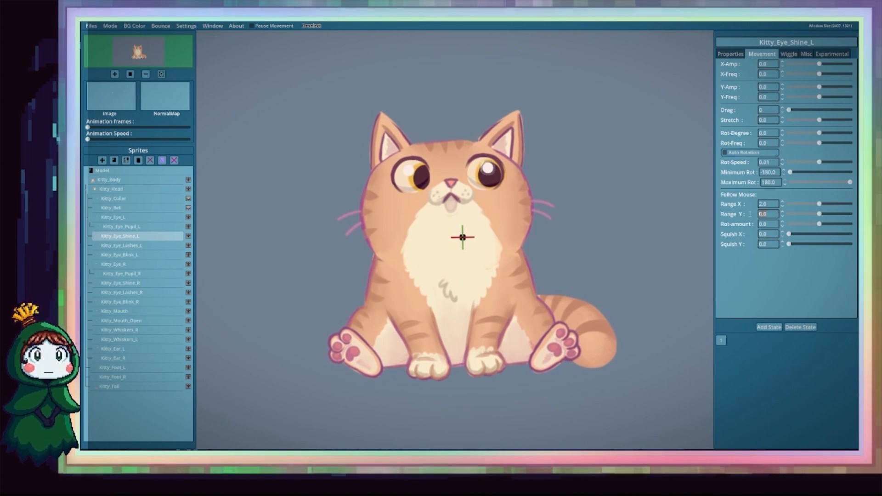
type("2")
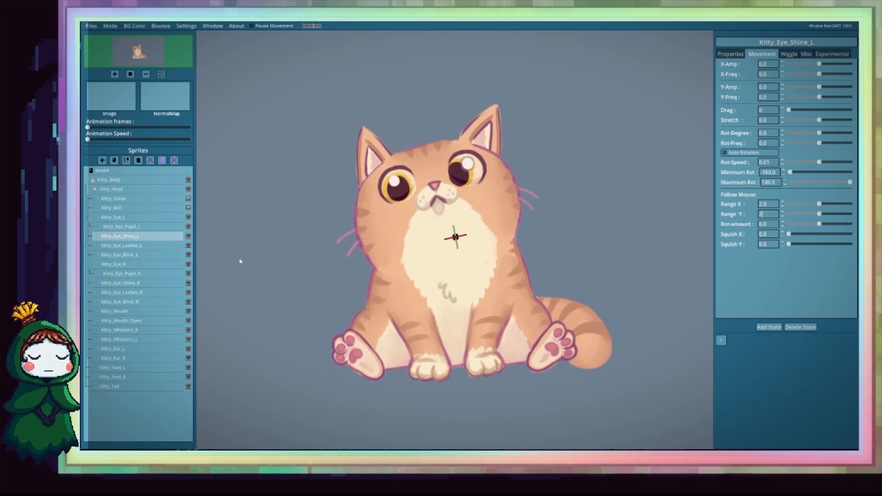
left_click(151, 246)
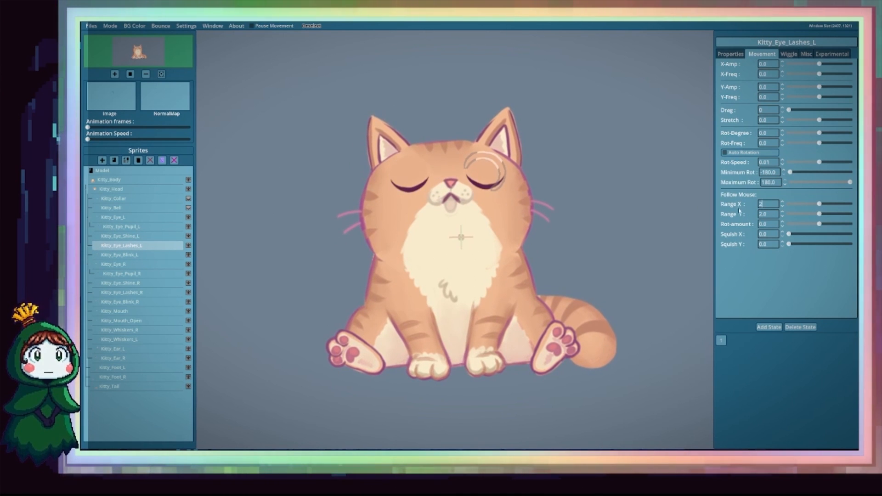
left_click(119, 256)
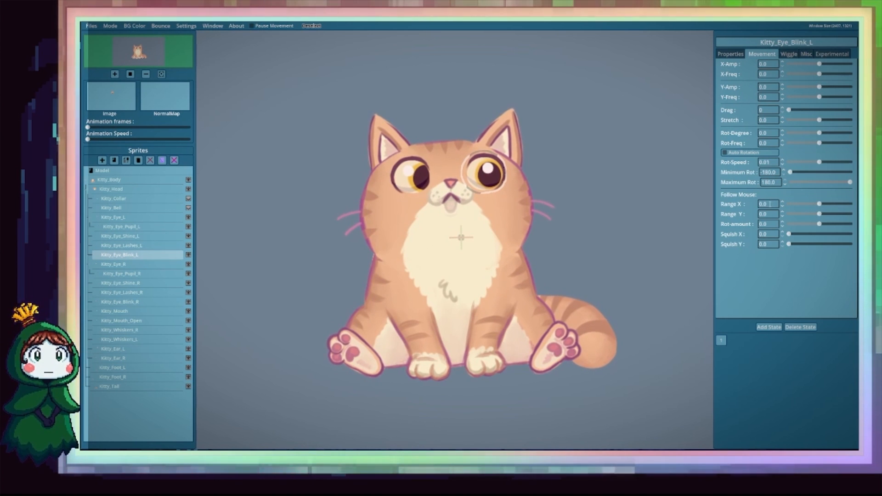
left_click_drag(769, 204, 718, 200)
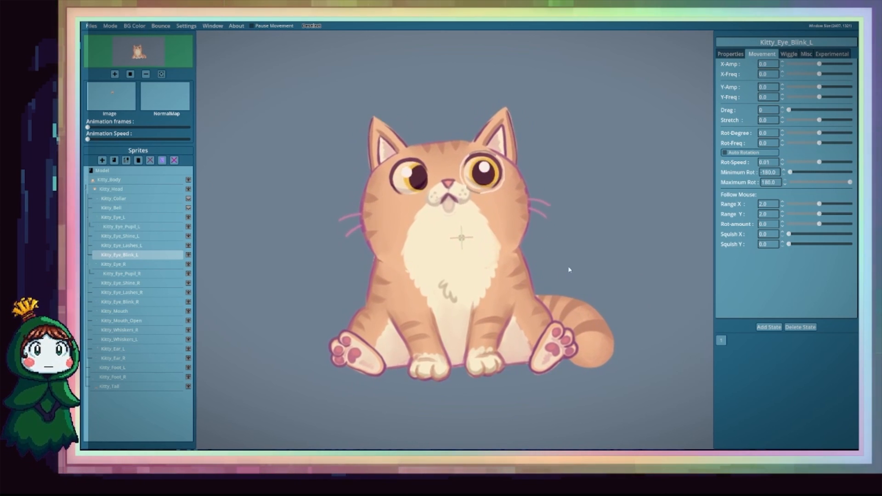
Set the mouse-following Range X and Range Y to 2.0 for Kitty_Eye_R and Kitty_Eye_Shine_R.
left_click(138, 264)
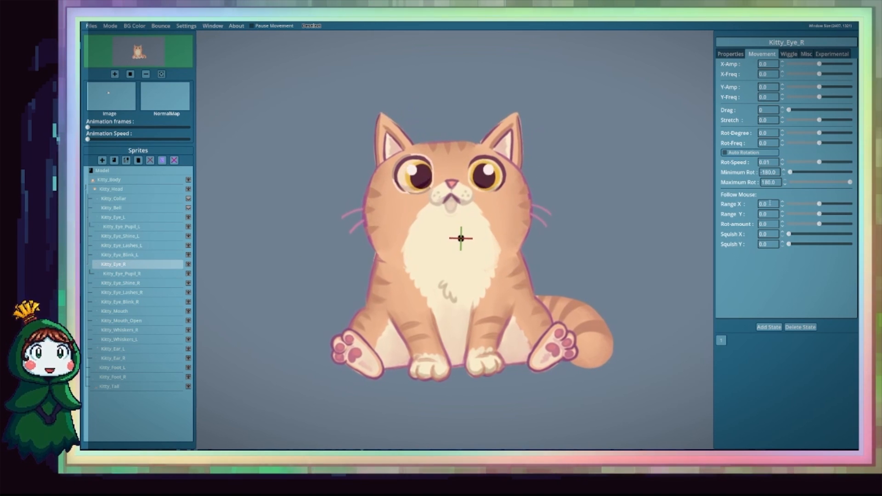
left_click_drag(766, 204, 748, 214)
type("2")
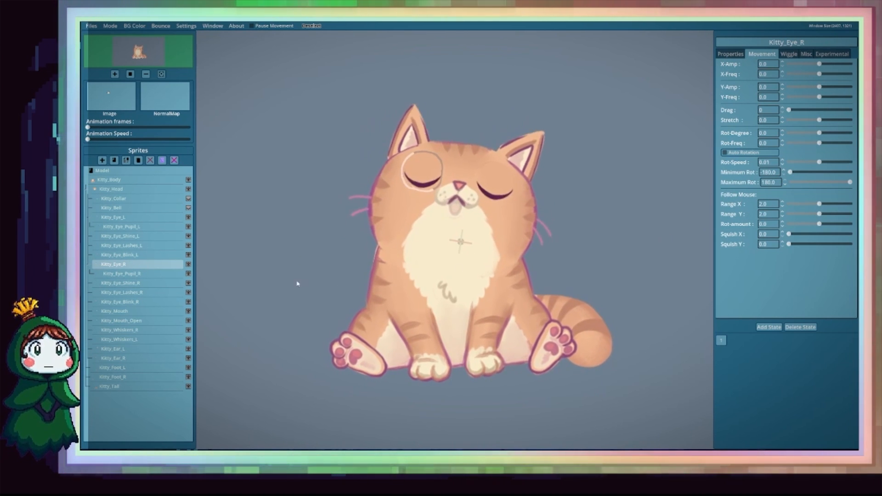
left_click(123, 274)
left_click(120, 282)
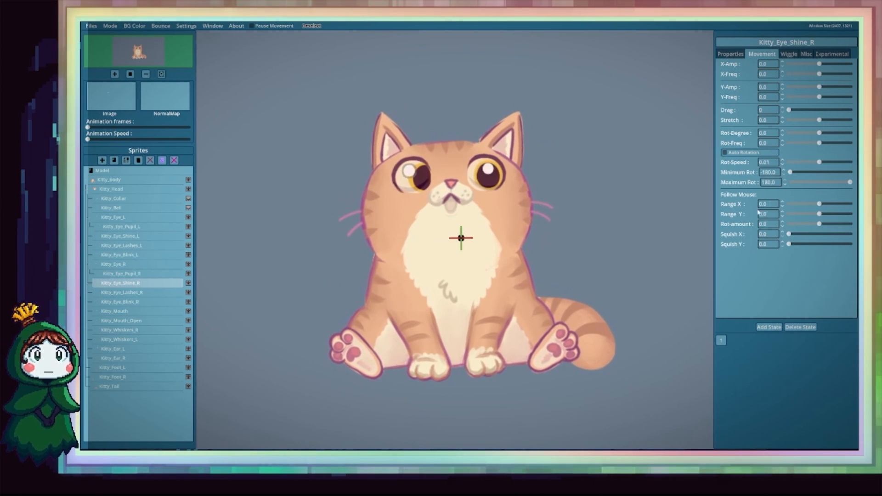
left_click_drag(770, 204, 737, 213)
type("2")
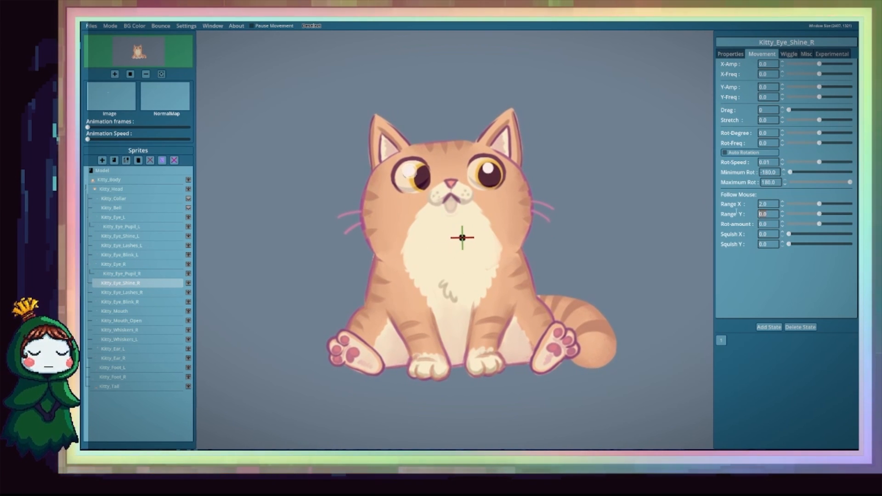
Set the mouse-following Range X and Range Y to 2.0 for Kitty_Eye_Lashes_R and Kitty_Eye_Blink_R.
left_click(121, 292)
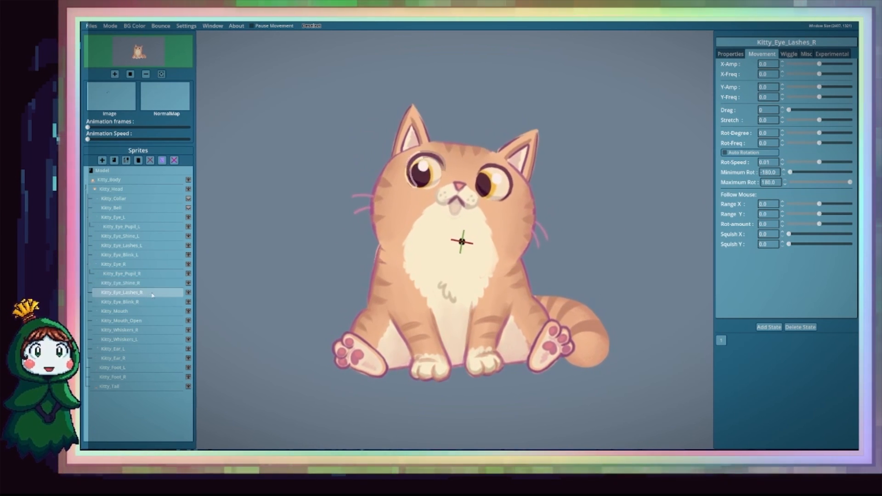
type("2")
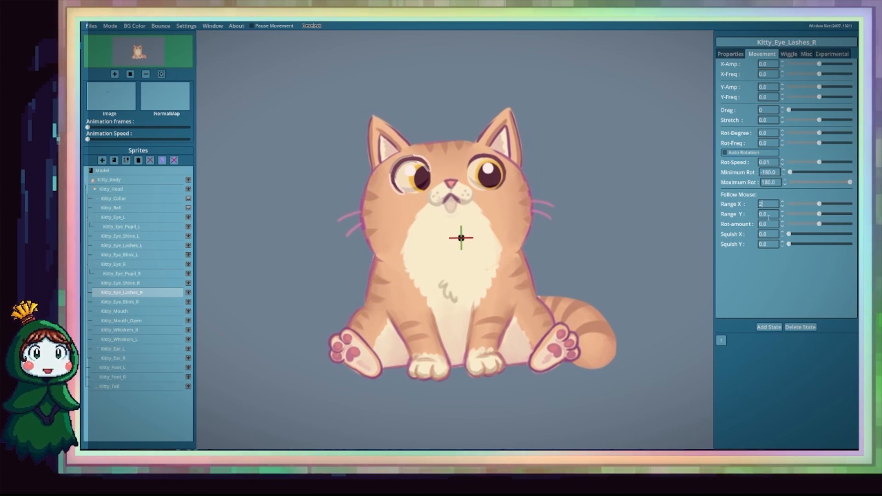
key("Tab")
type("2")
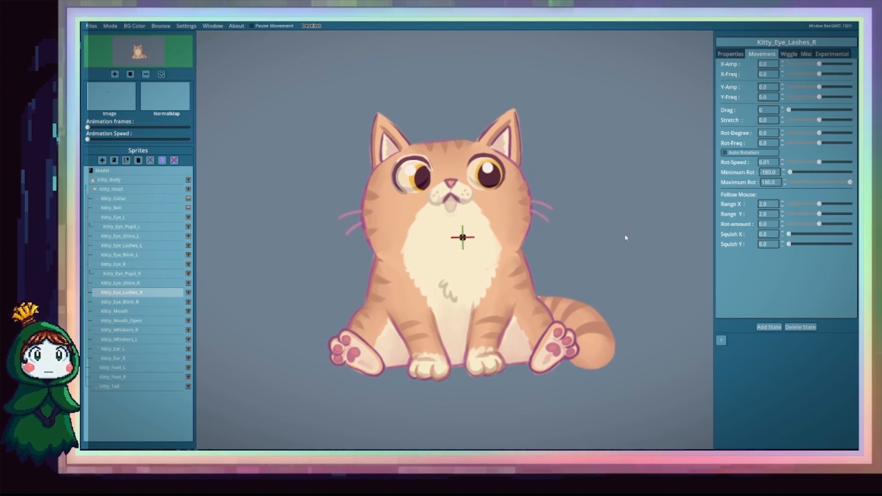
key("Return")
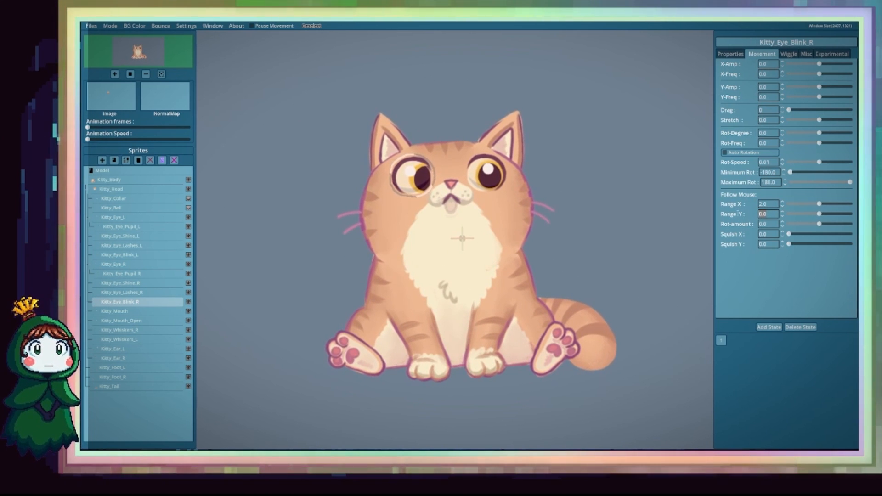
type("2.0")
Increase the mouse-following Range X and Range Y to 4.0 for both Kitty_Mouth and Kitty_Mouth_Open.
left_click(126, 311)
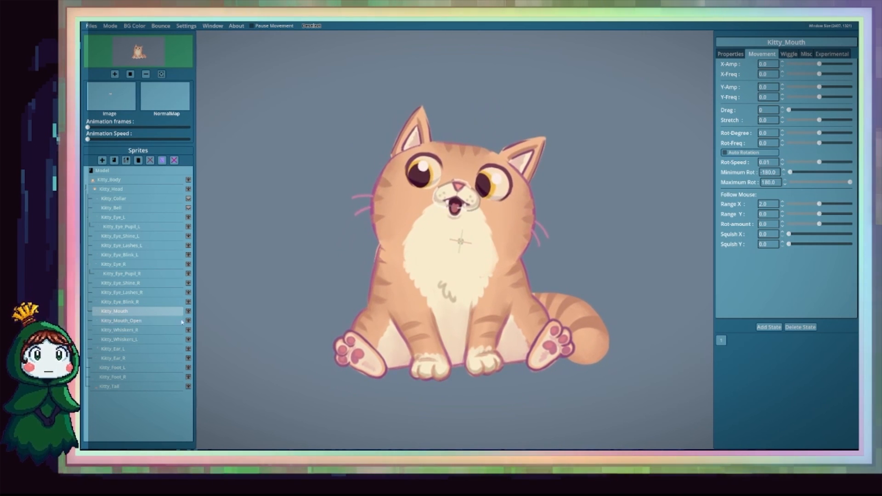
left_click_drag(770, 204, 758, 203)
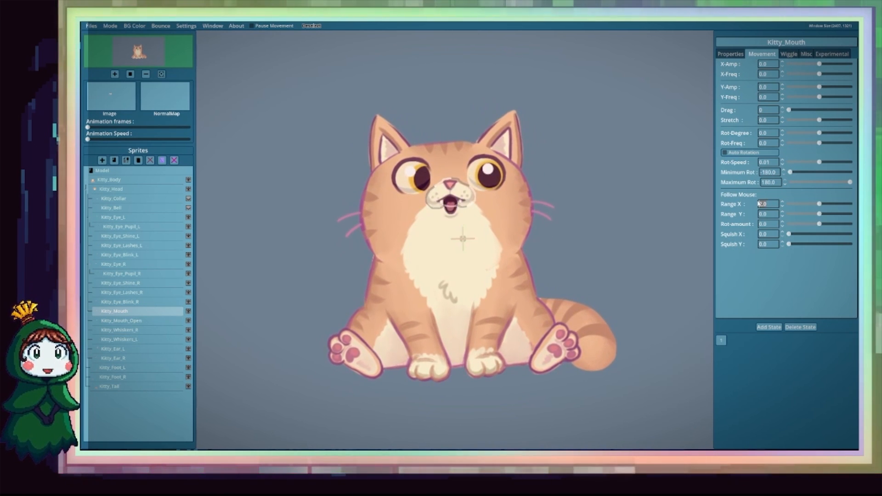
type("4")
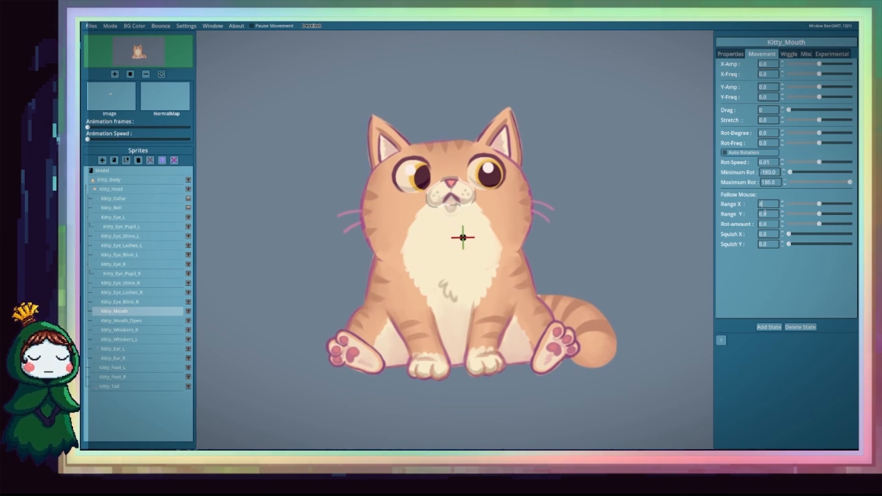
left_click(768, 213)
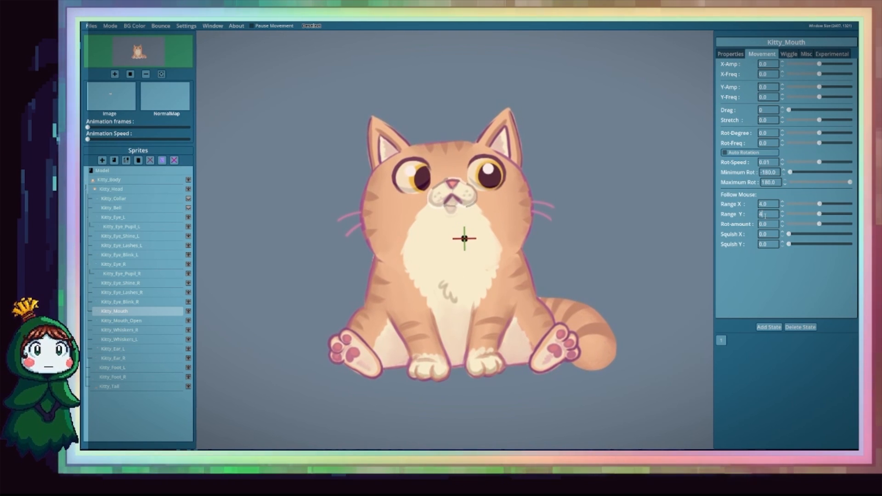
key("Return")
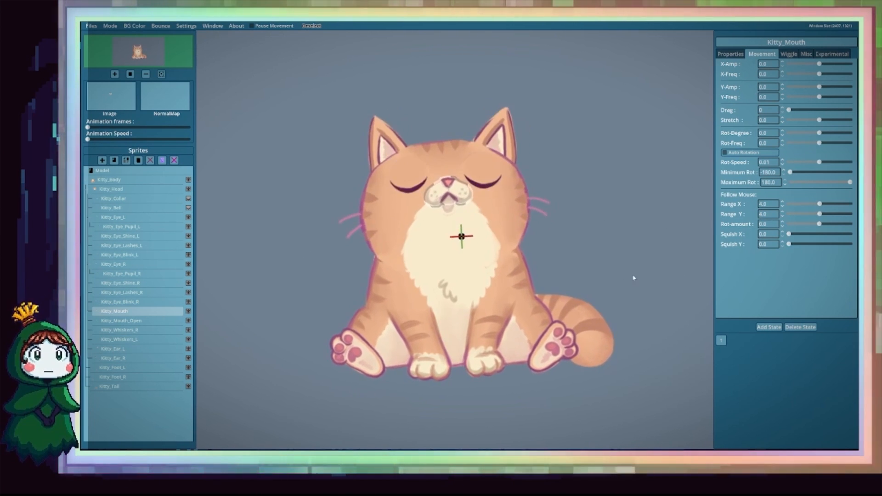
left_click(131, 321)
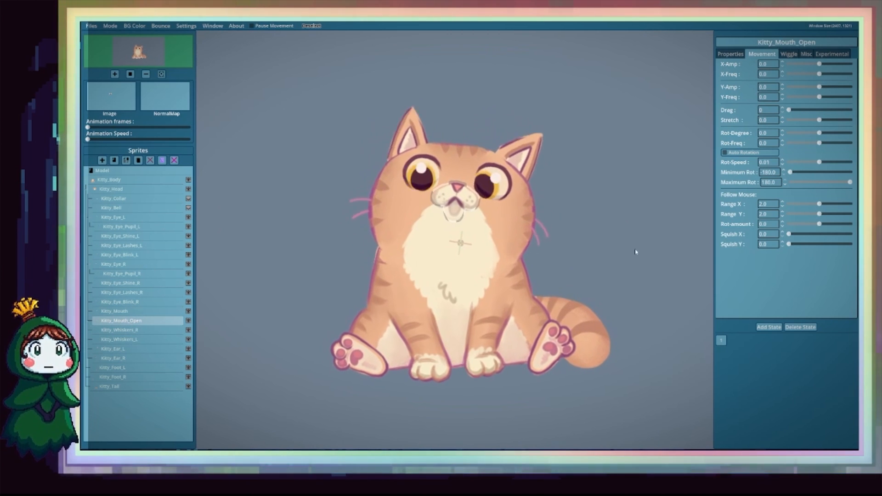
left_click(766, 203)
type("4")
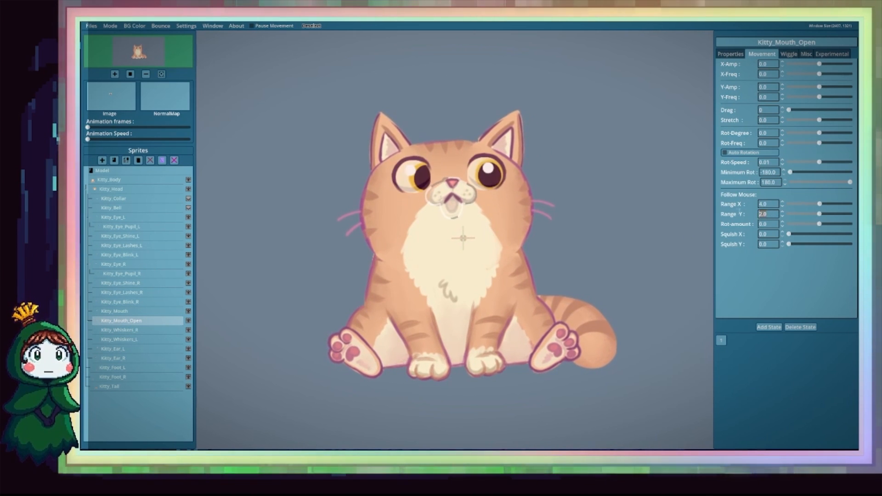
key("Return")
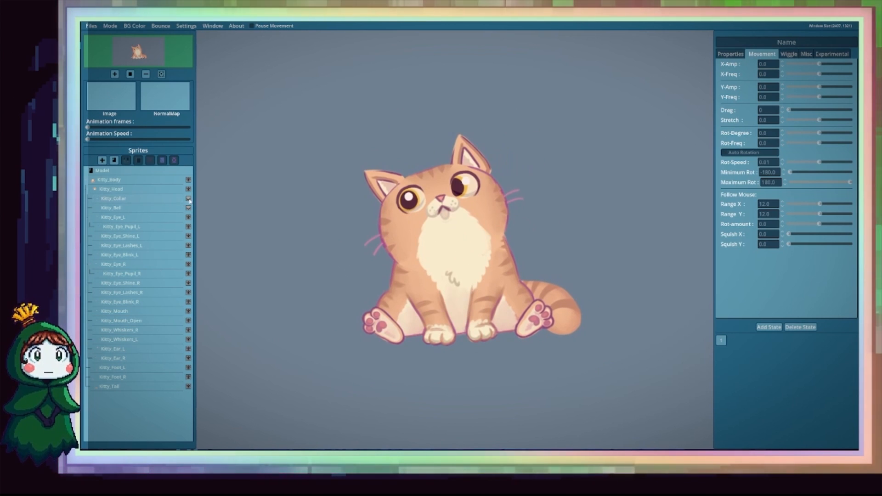
Make the hidden Kitty_Collar and Kitty_Bell sprites visible again.
left_click(188, 199)
left_click(189, 208)
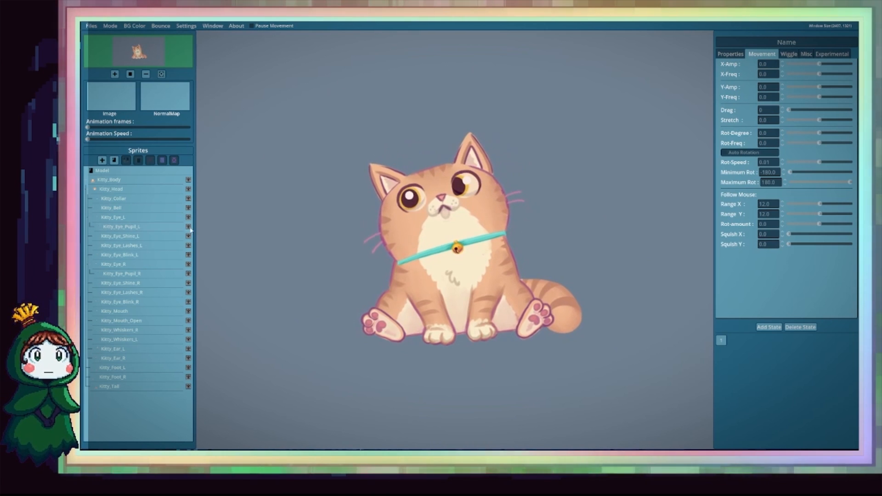
Set Kitty_Bell's mouse-following Rot-amount to 0.2 and adjust its Rot-Degree.
left_click(111, 207)
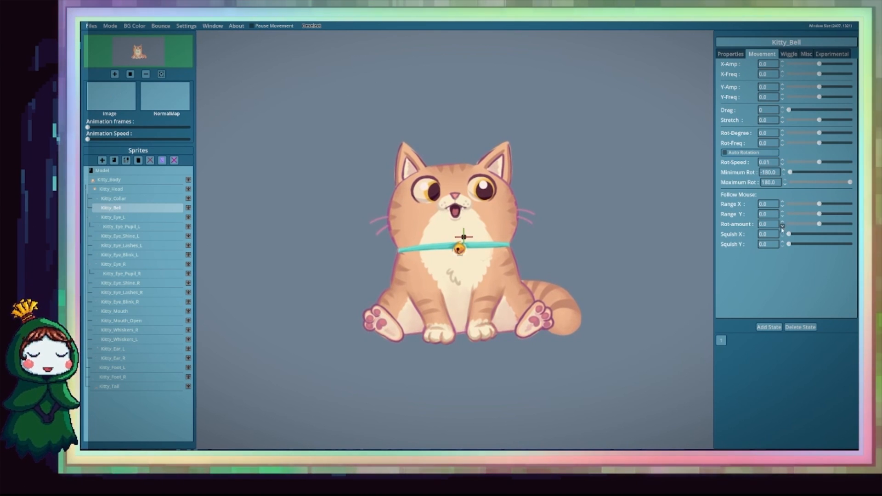
scroll(464, 243, "up", 3)
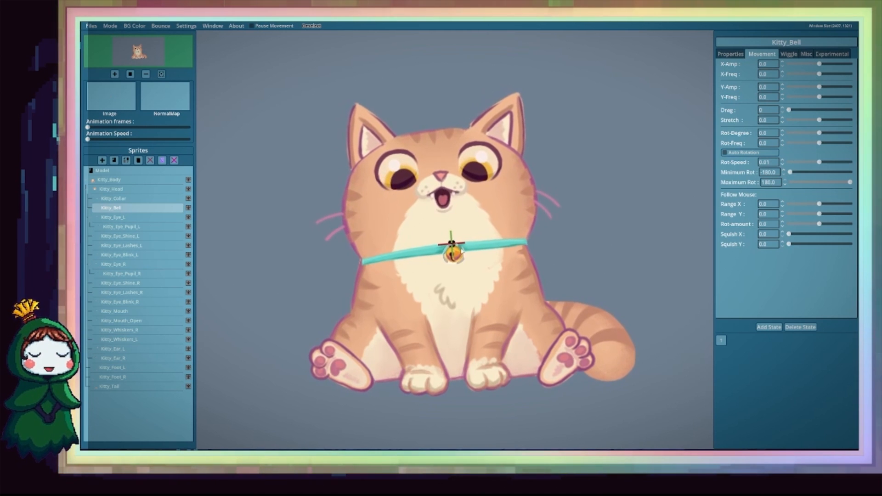
left_click(782, 222)
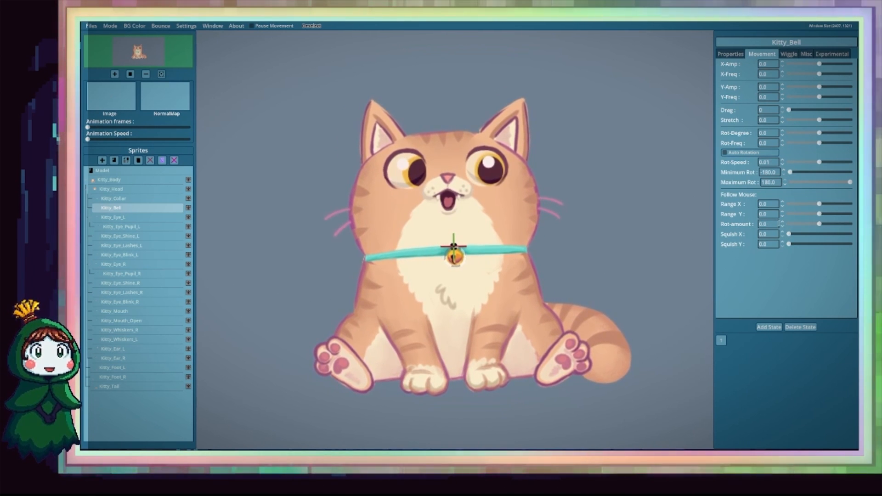
left_click(782, 222)
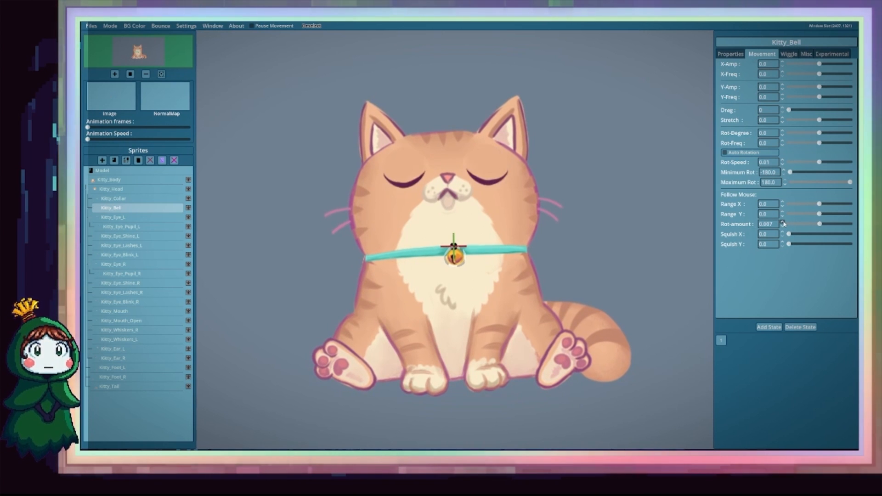
left_click(782, 222)
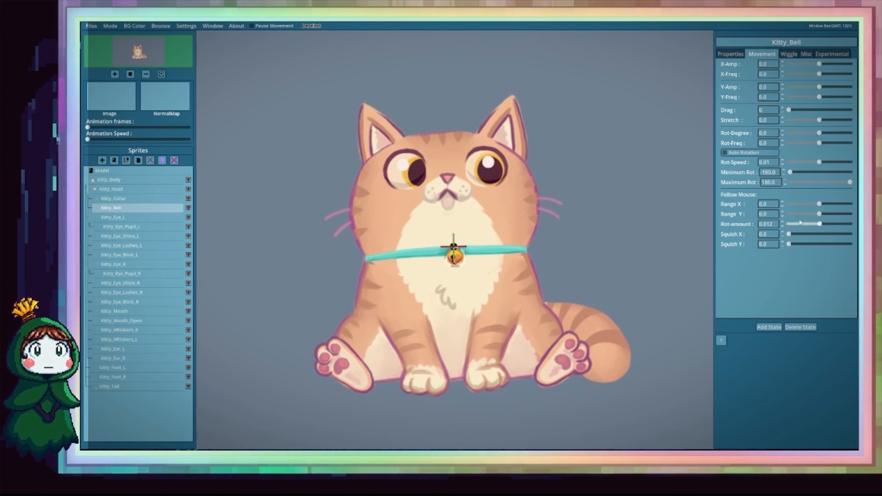
left_click_drag(820, 224, 825, 224)
double_click(767, 224)
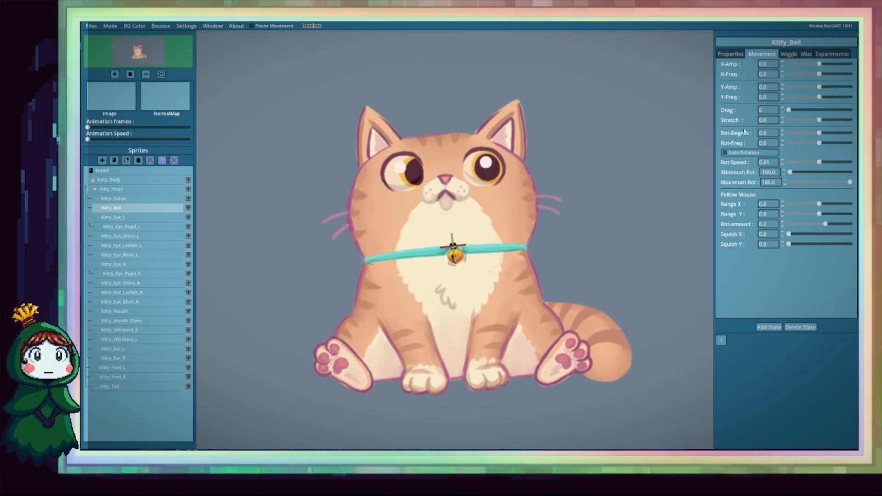
left_click(782, 132)
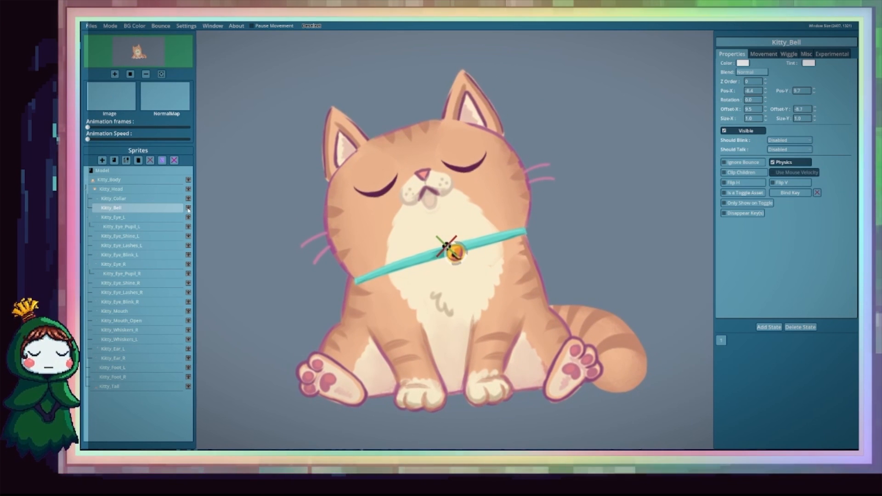
Hide the Kitty_Bell and Kitty_Collar sprites so the cat appears without its collar.
left_click(188, 208)
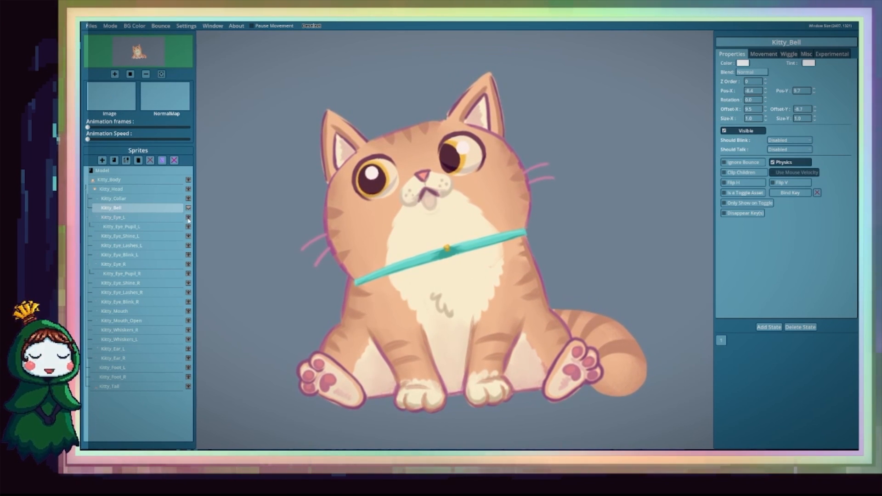
left_click(189, 198)
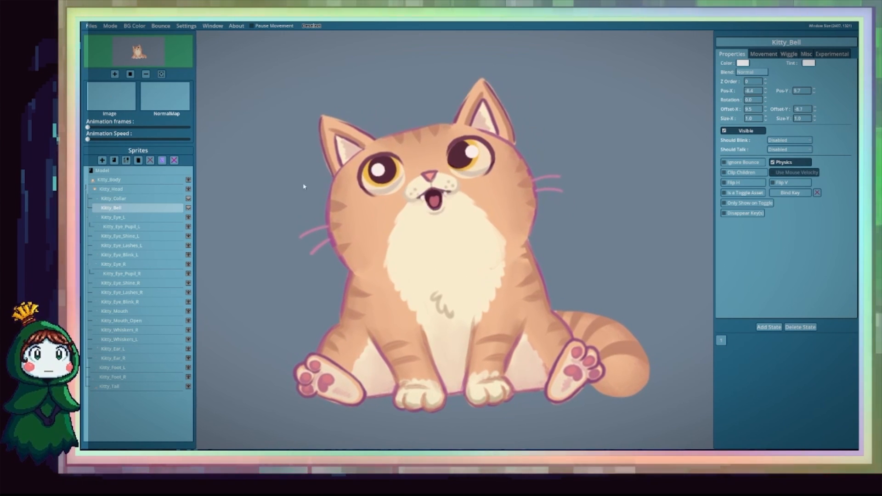
Look over the bounce and wobble settings, keeping their dialog clear of the cat, and close it without changing anything.
left_click(160, 26)
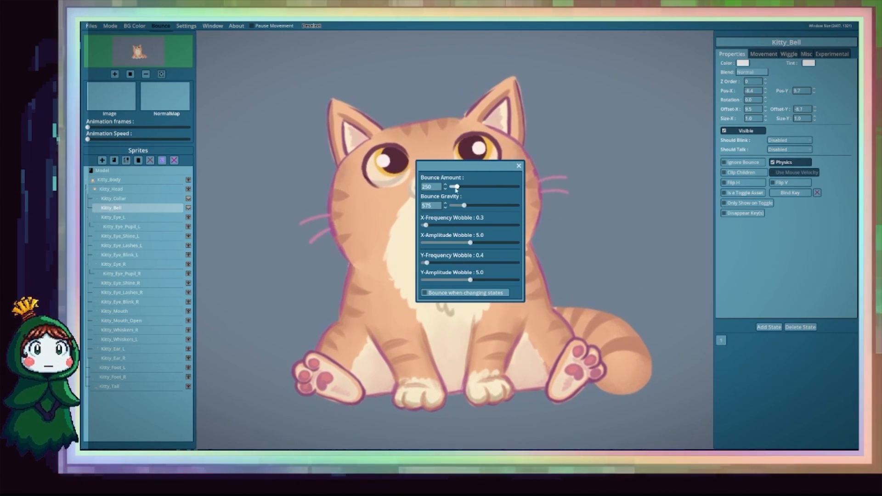
left_click_drag(457, 165, 614, 104)
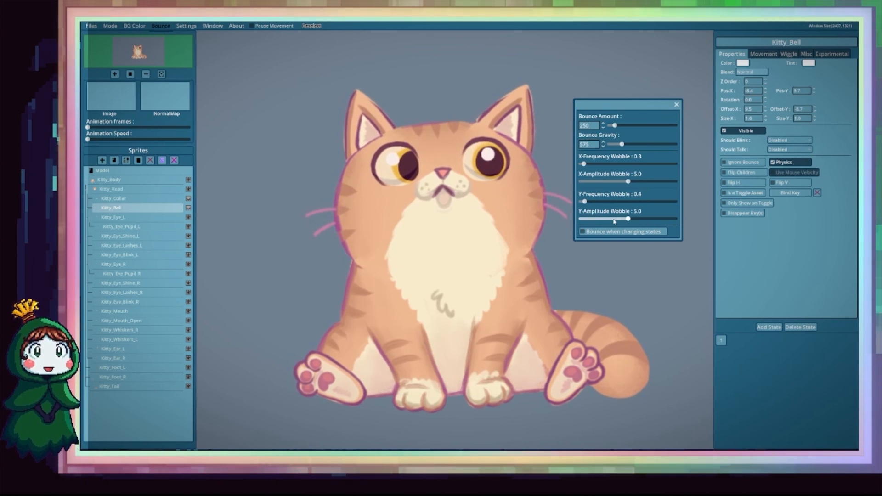
left_click(676, 105)
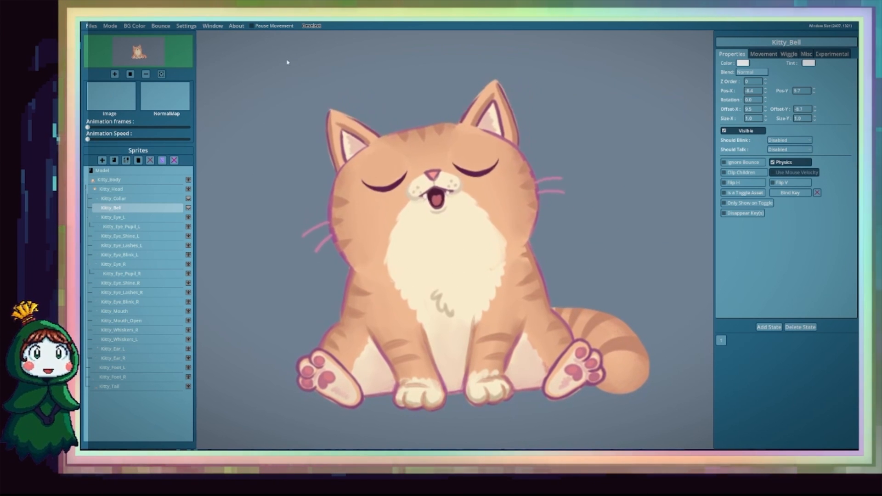
Switch from the editor to PNGTube mode and shrink the cat in the view.
left_click(111, 26)
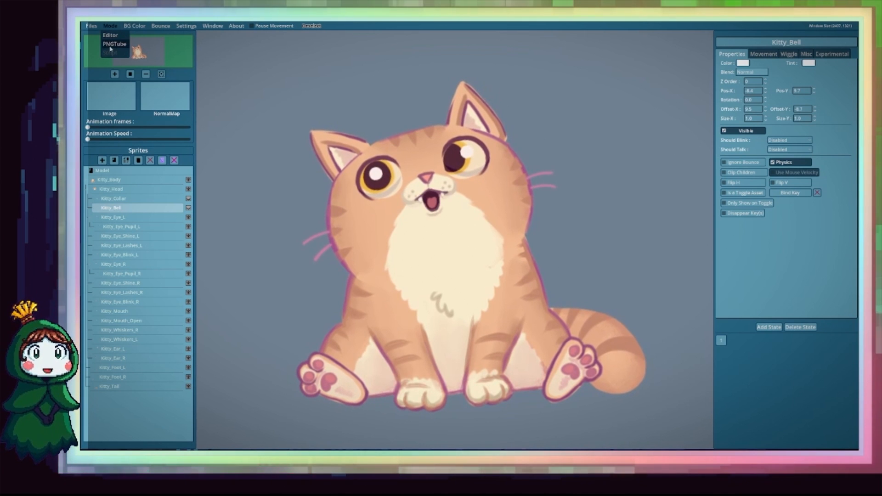
left_click(113, 45)
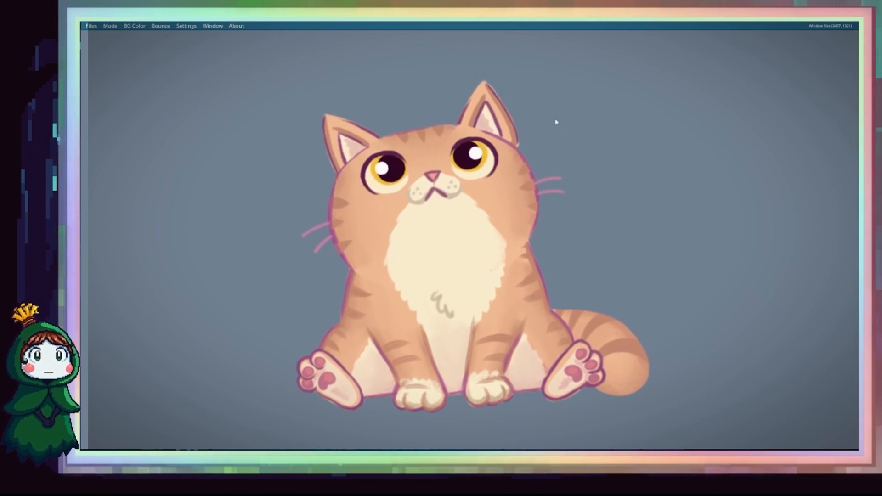
scroll(543, 226, "down", 5)
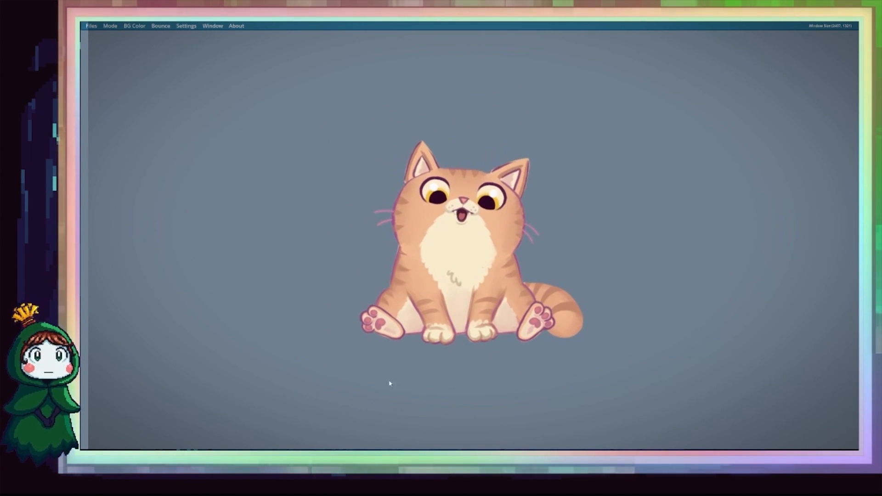
Try a green and a transparent background colour behind the cat.
left_click(134, 26)
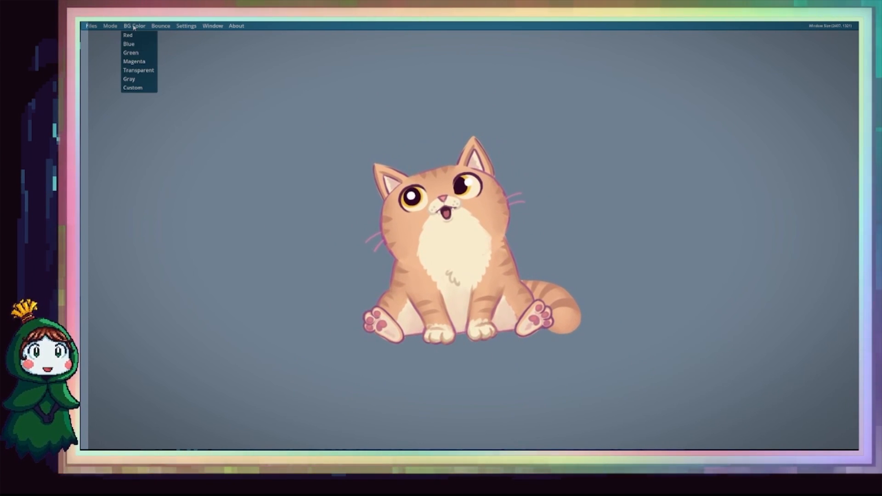
left_click(133, 53)
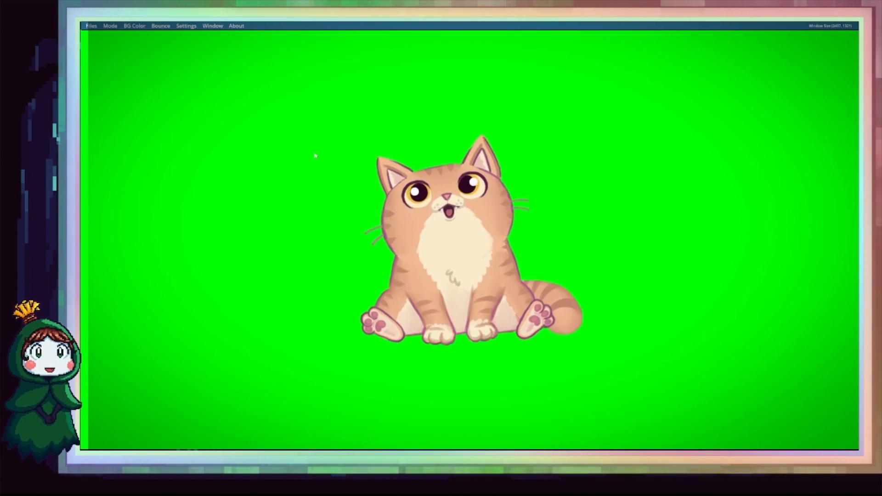
left_click(134, 25)
left_click(138, 73)
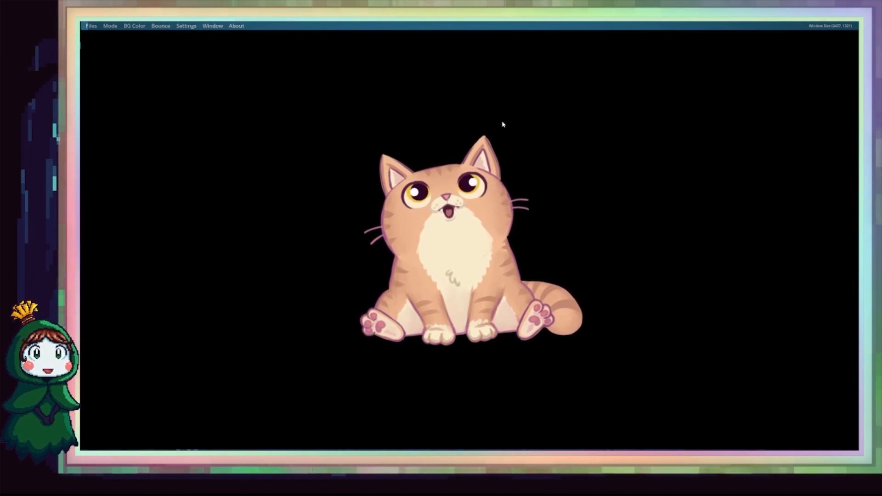
Change the transparent background back to green and try blue as well.
left_click(134, 26)
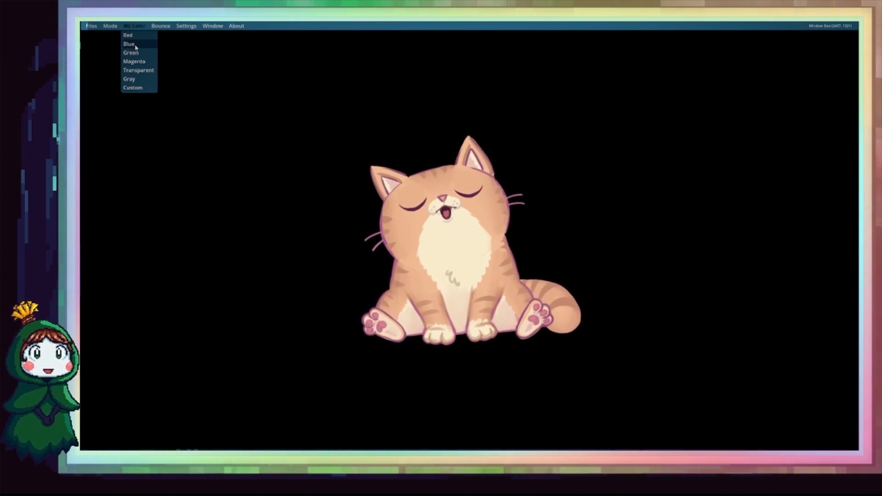
left_click(133, 53)
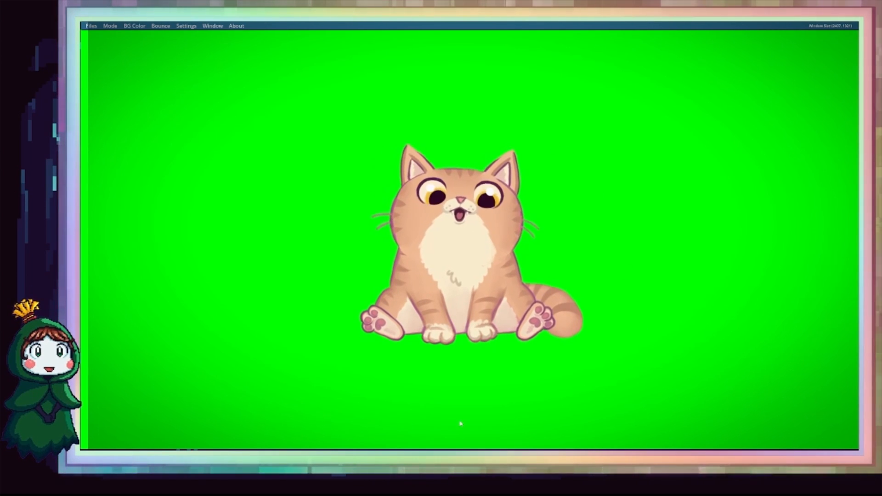
left_click(134, 26)
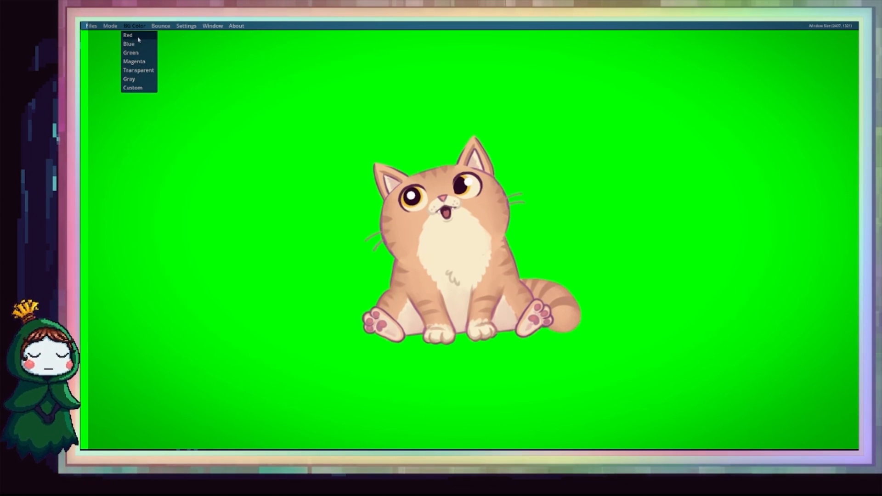
left_click(138, 45)
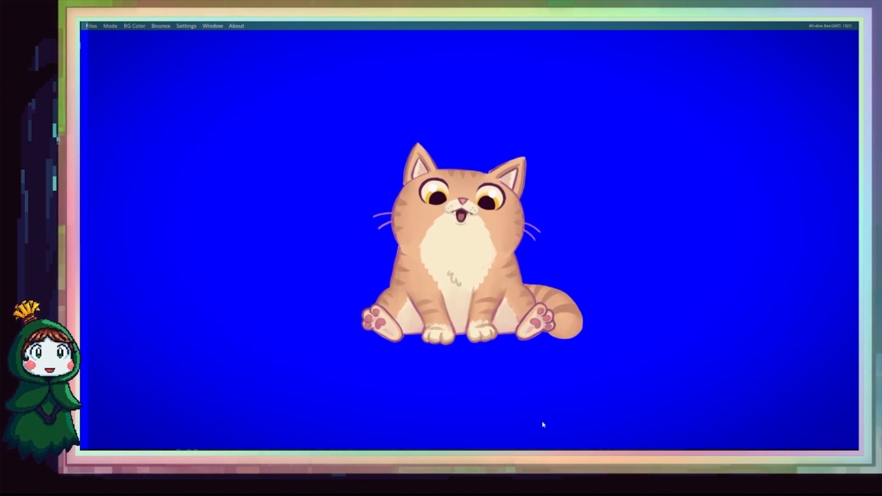
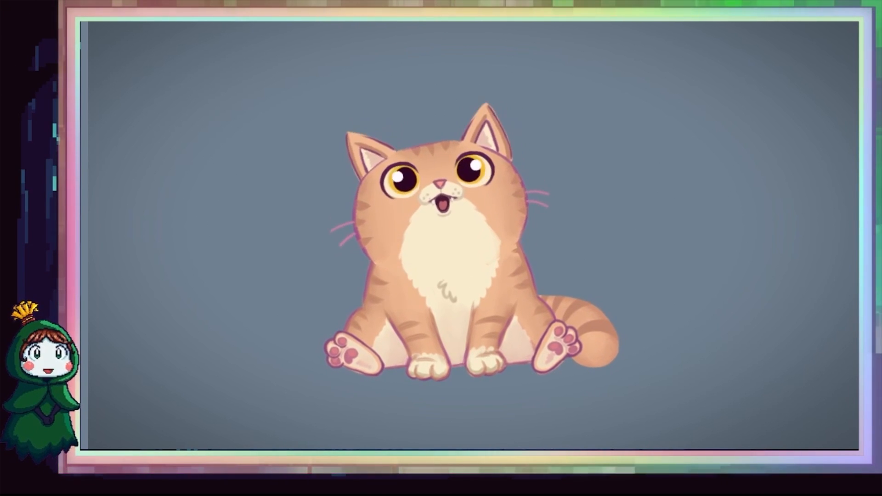
Review the Follow Mouse Screen choices, the audio options and the States Remap options in the settings dialog.
left_click(254, 132)
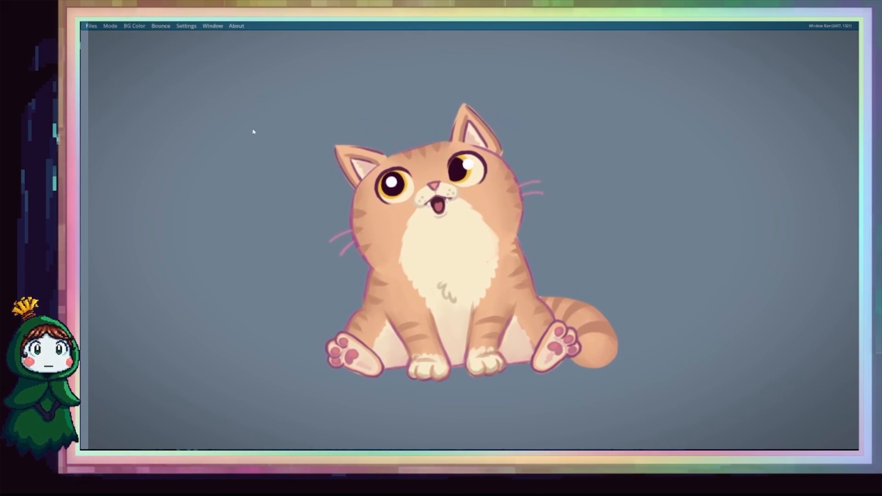
left_click(186, 26)
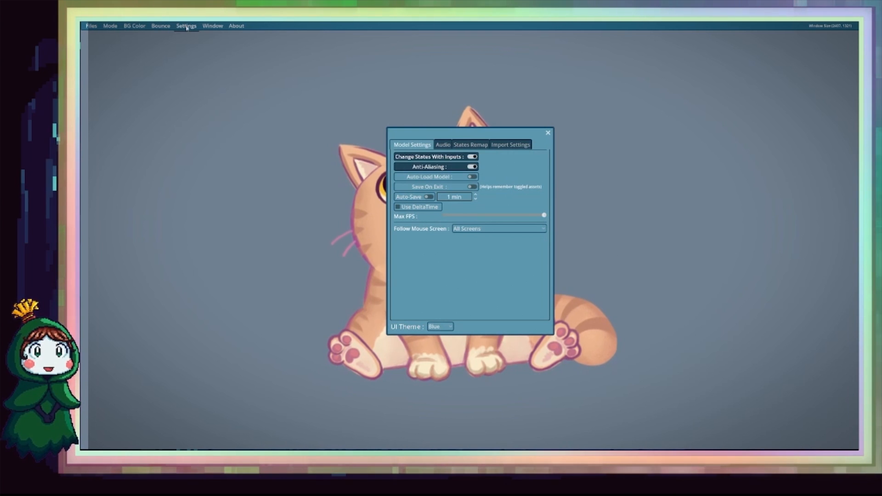
left_click(489, 230)
left_click_drag(483, 129, 698, 119)
left_click(705, 218)
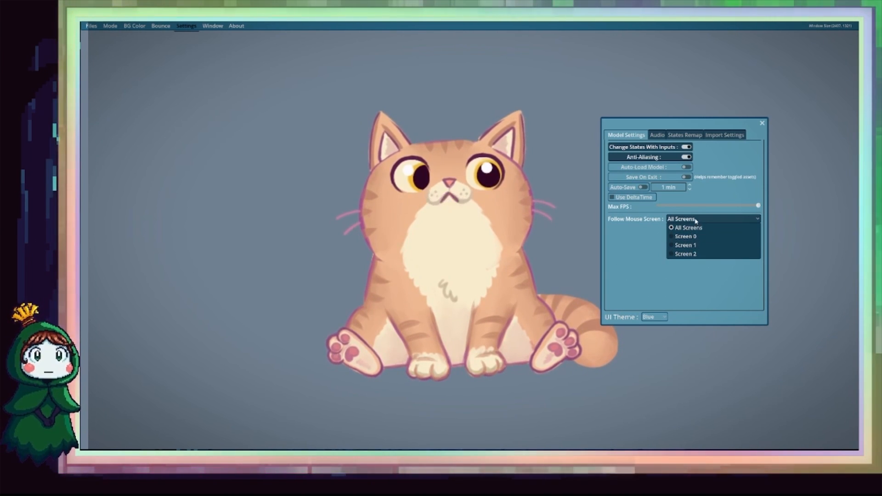
left_click(663, 136)
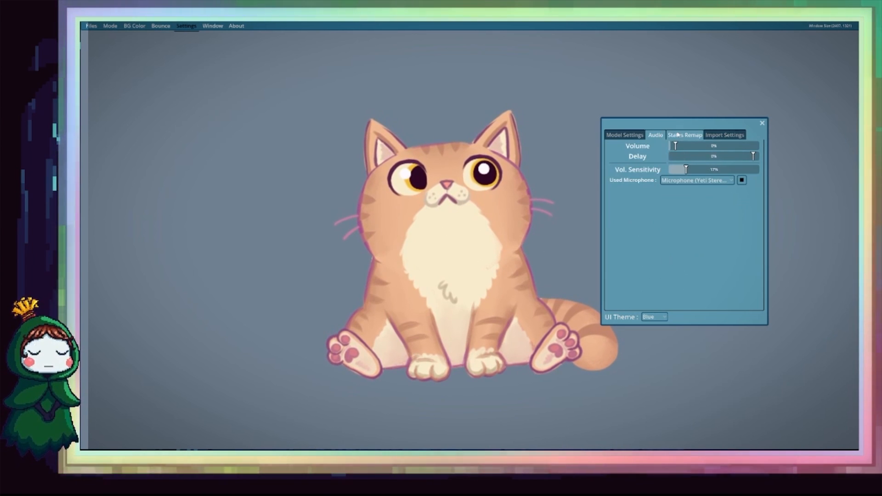
left_click(678, 134)
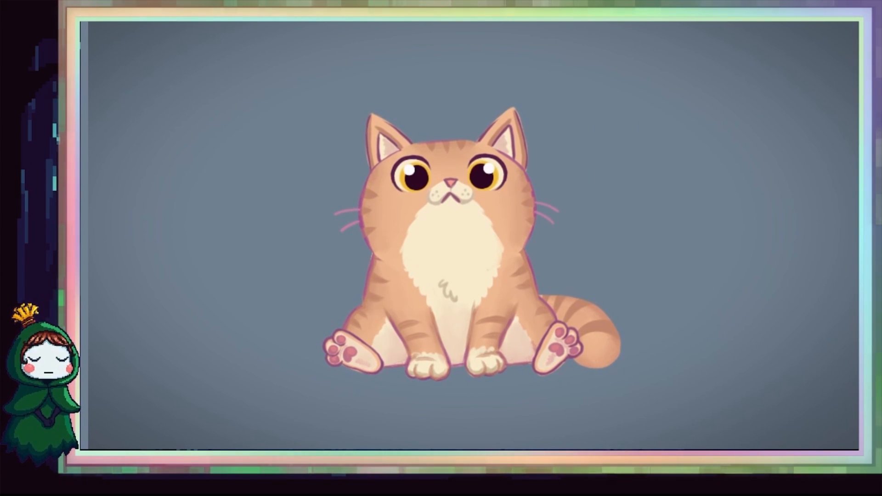